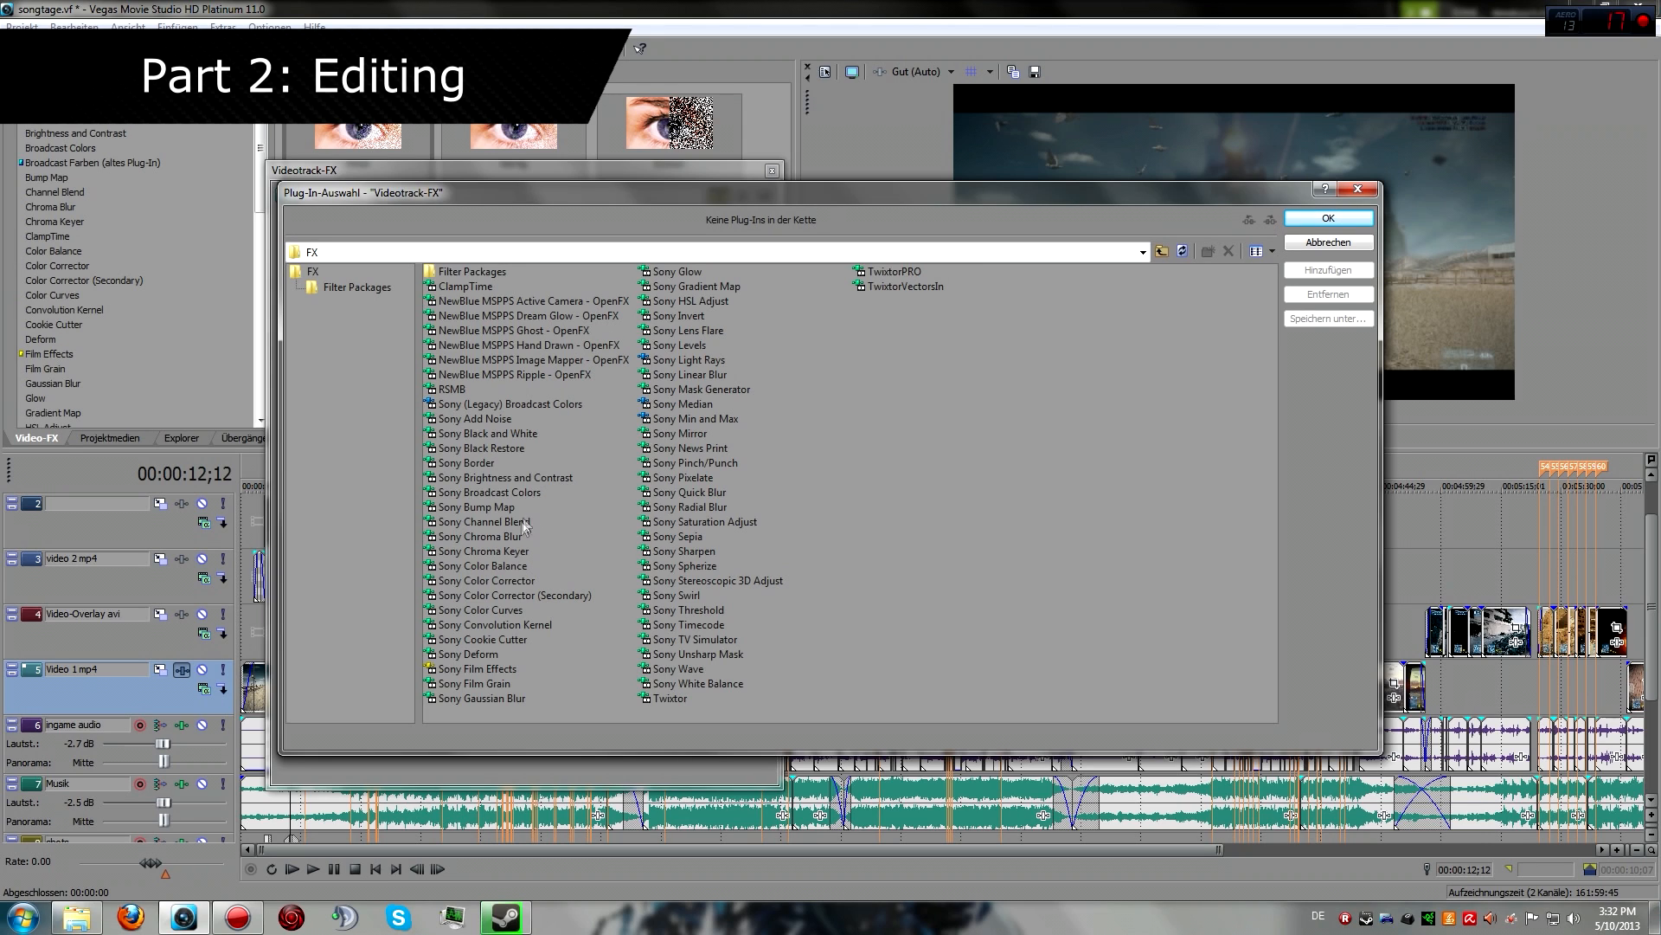
Add Sony Color Corrector, Sony Color Curves and Sony Saturation Adjust to the Video 1 track's effect chain
click(501, 564)
click(519, 580)
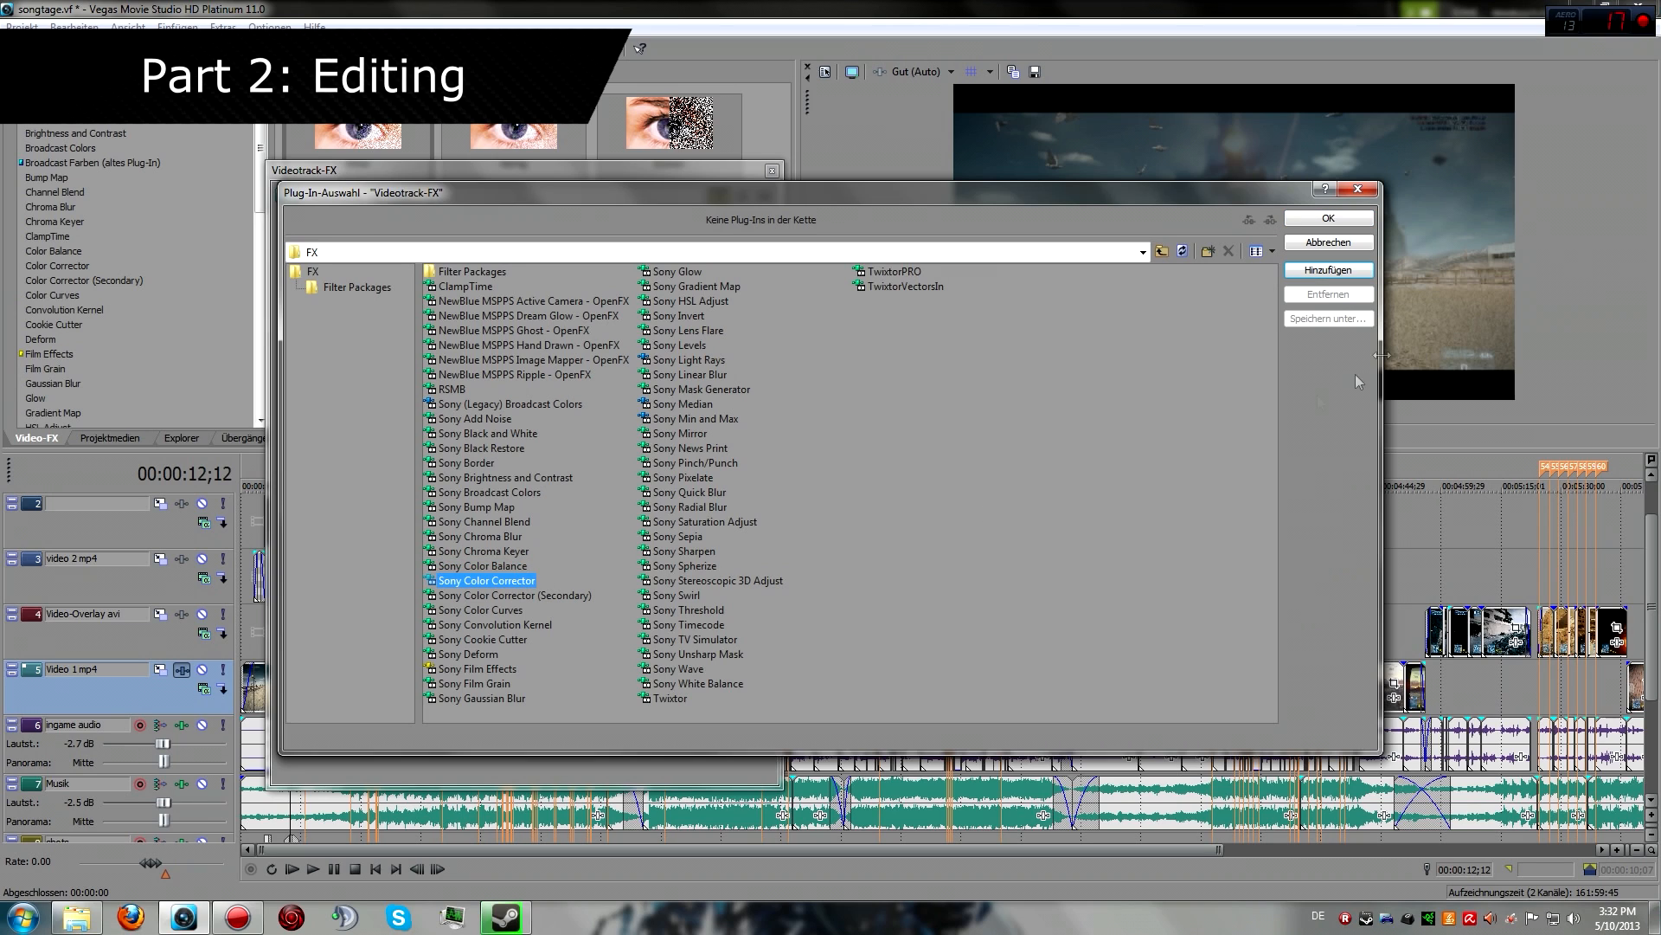
click(1329, 271)
click(482, 609)
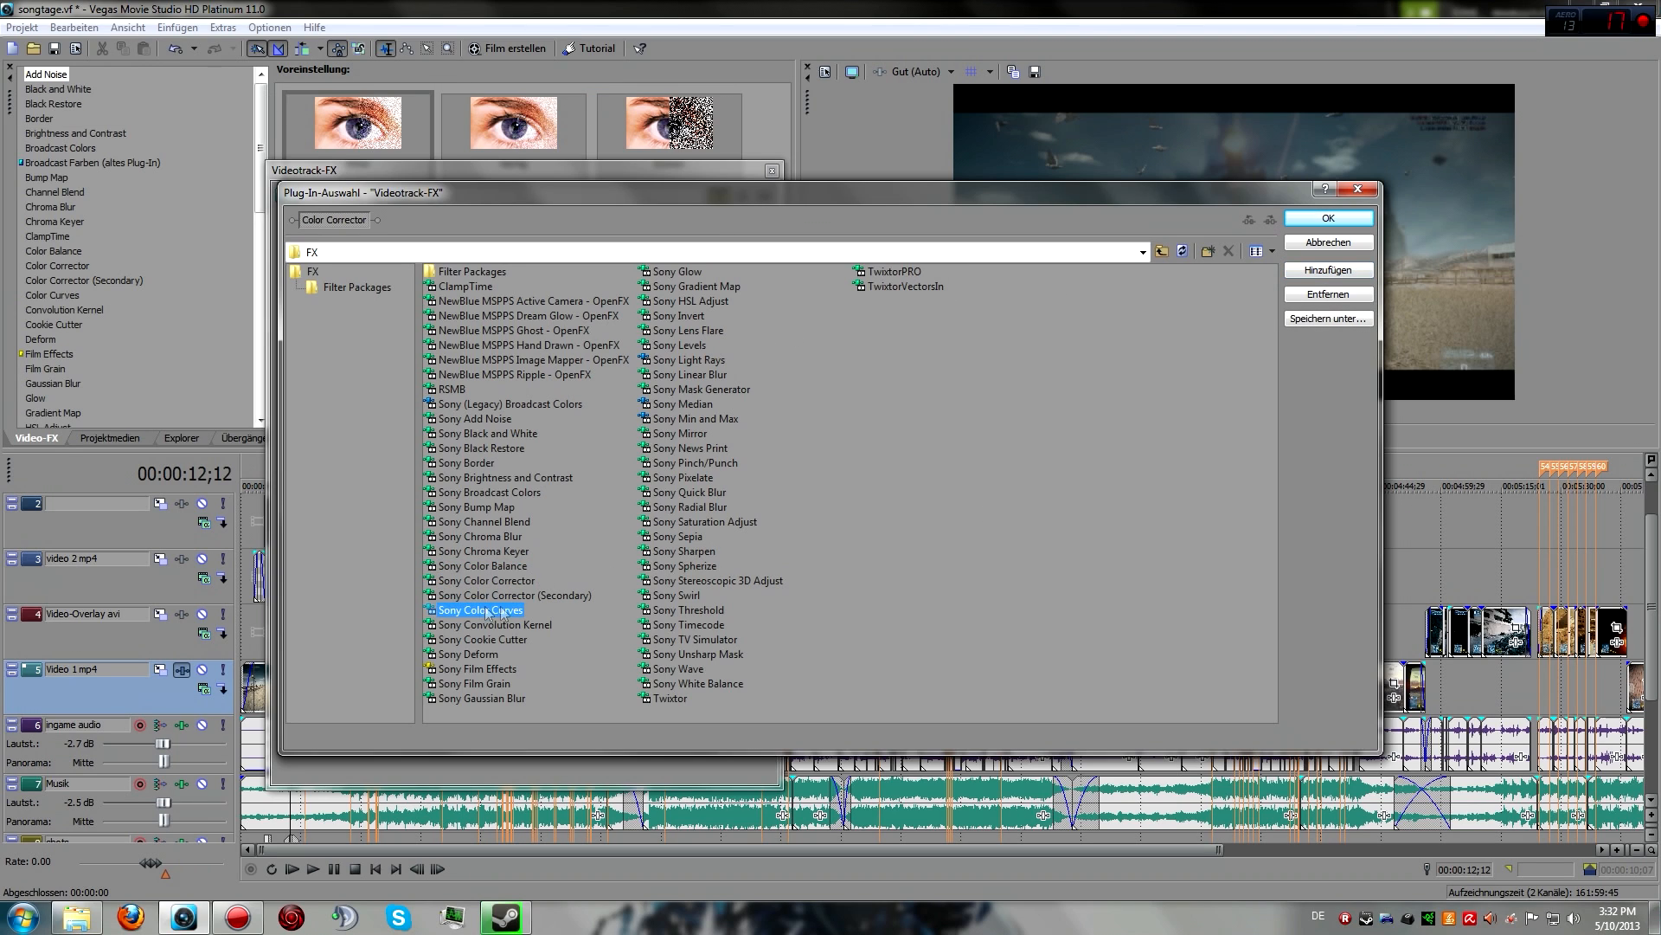
click(1314, 269)
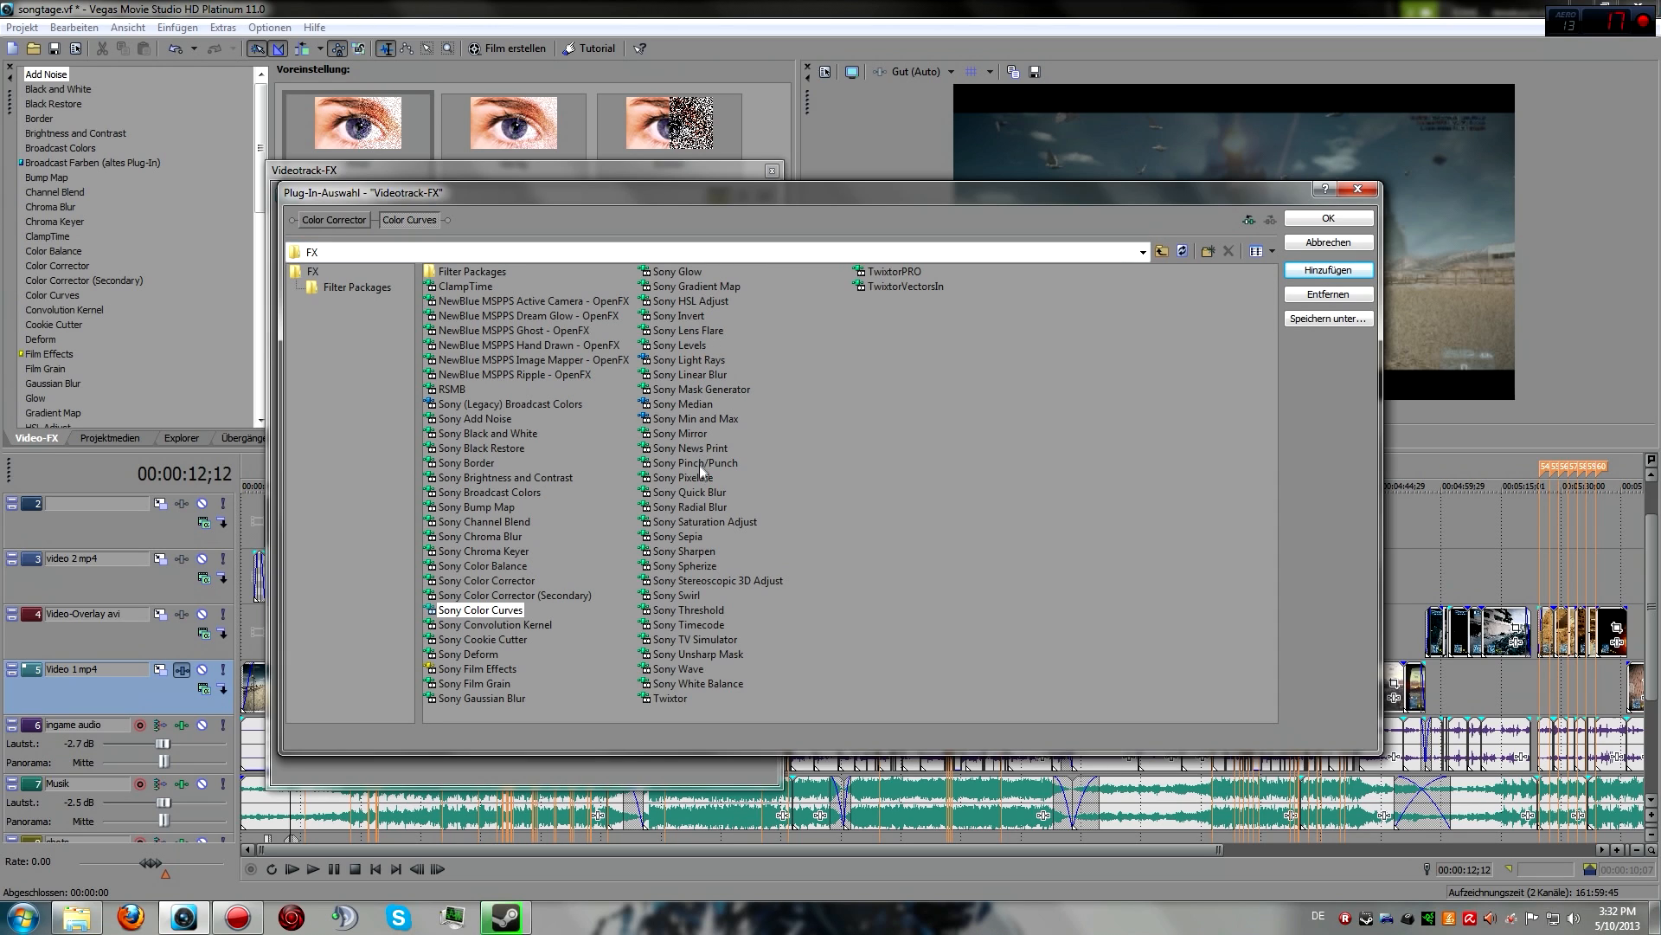
click(699, 519)
click(1319, 271)
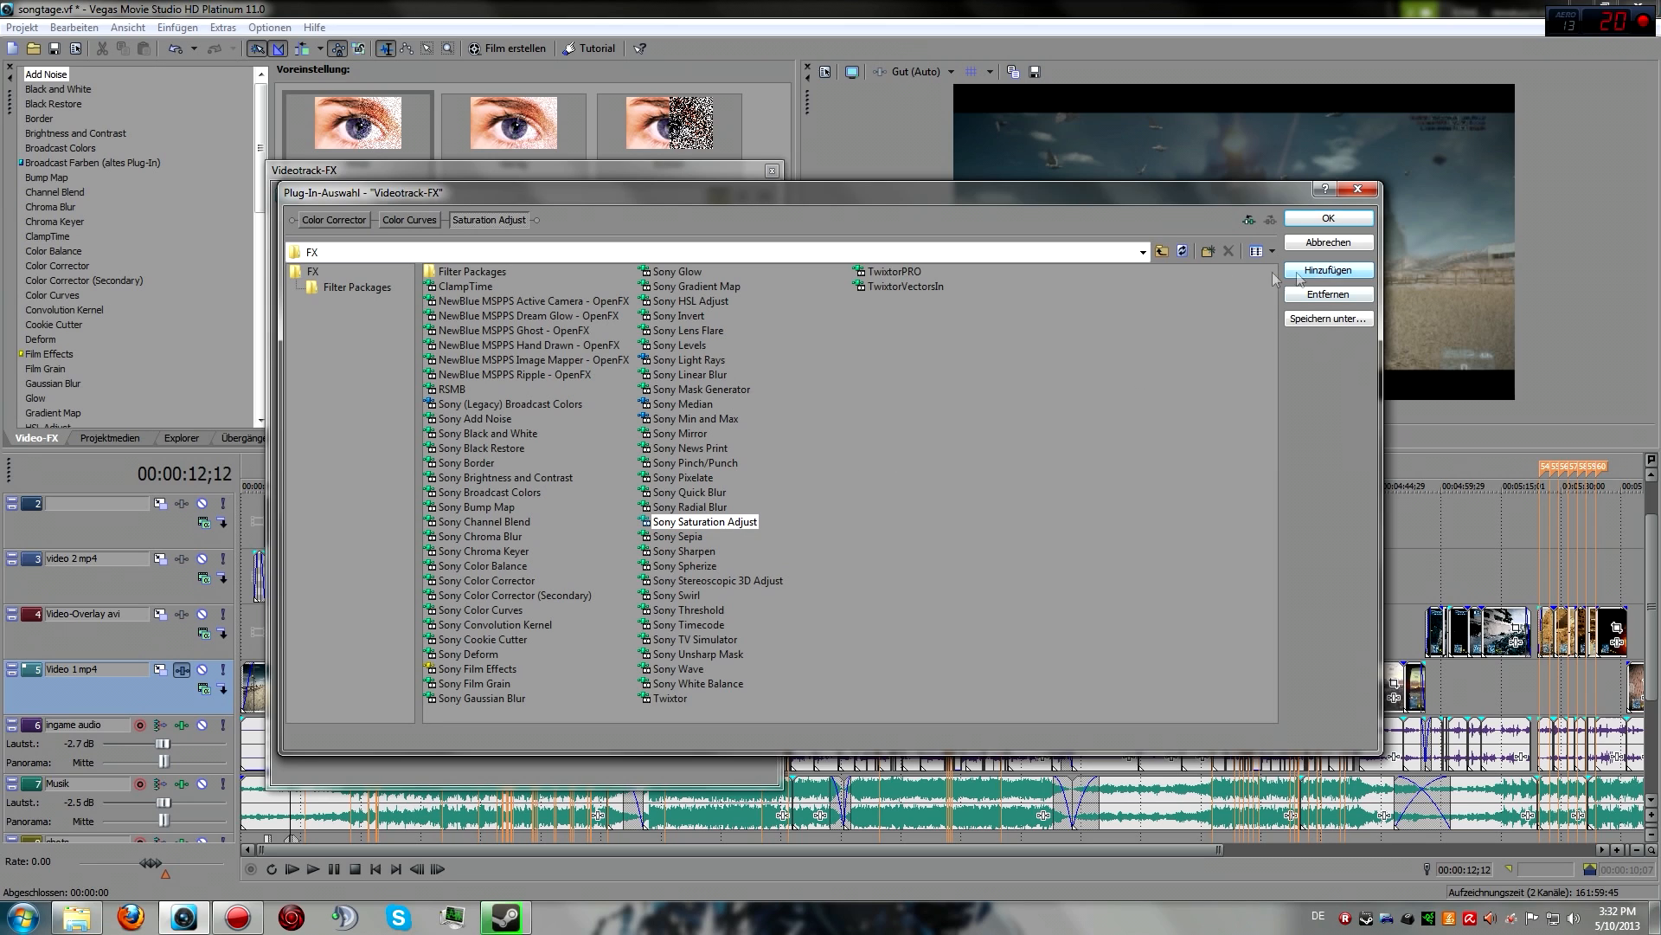
Confirm the track's plug-in chain and move the Videotrack-FX window clear of the video preview
click(700, 552)
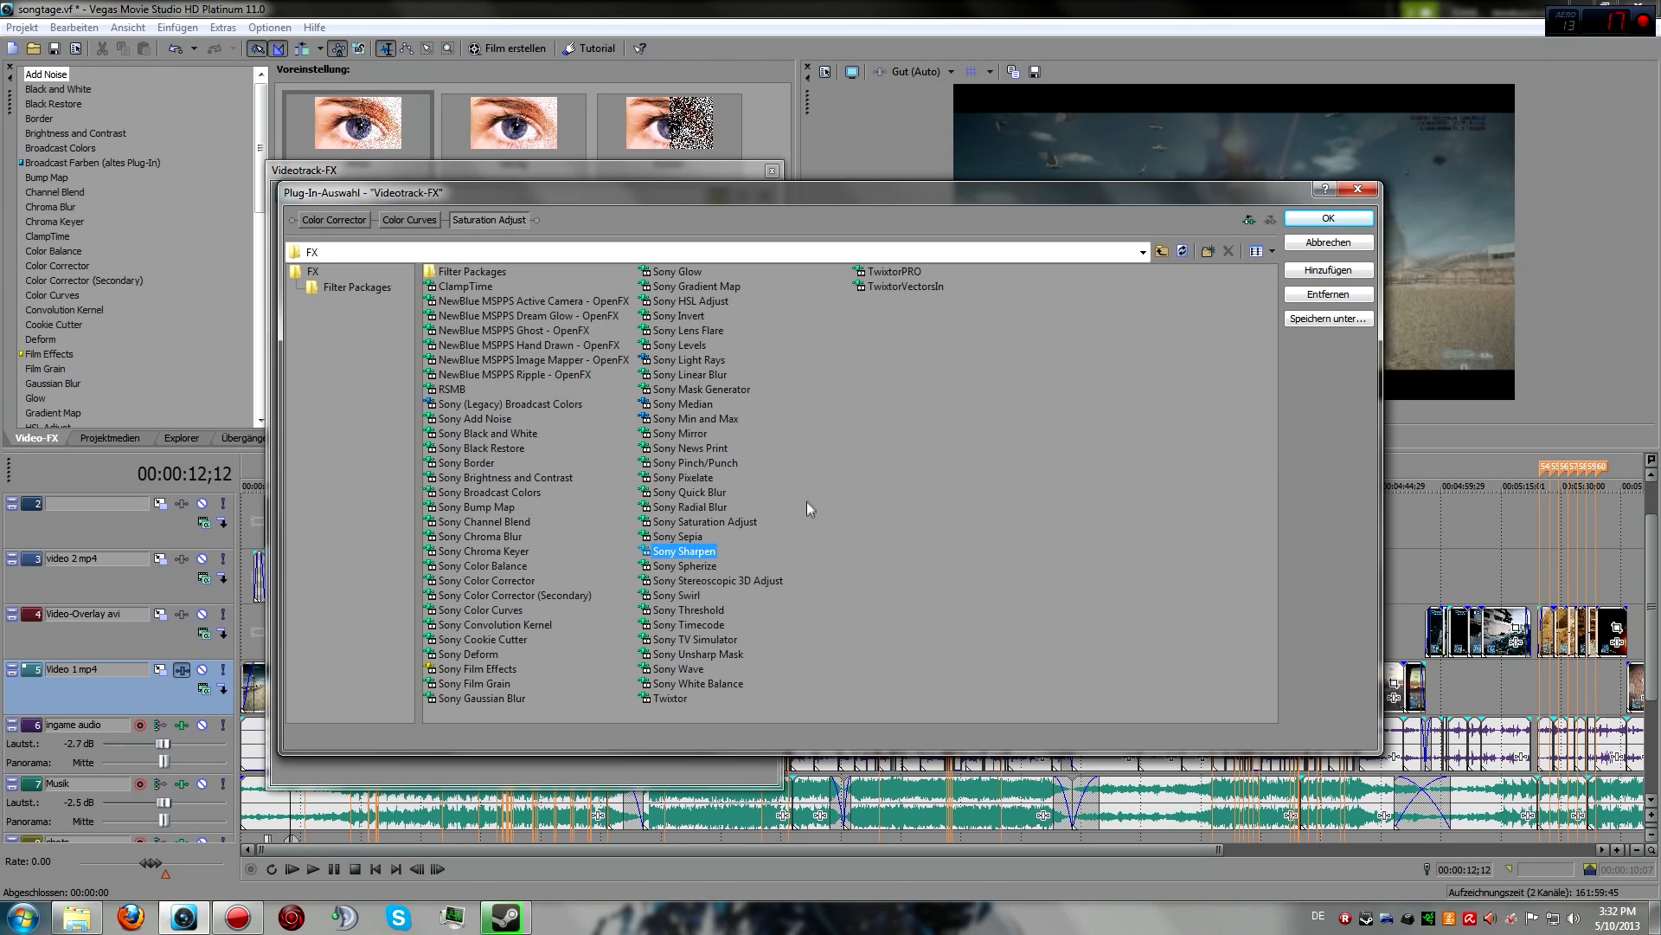
drag(1007, 197, 710, 204)
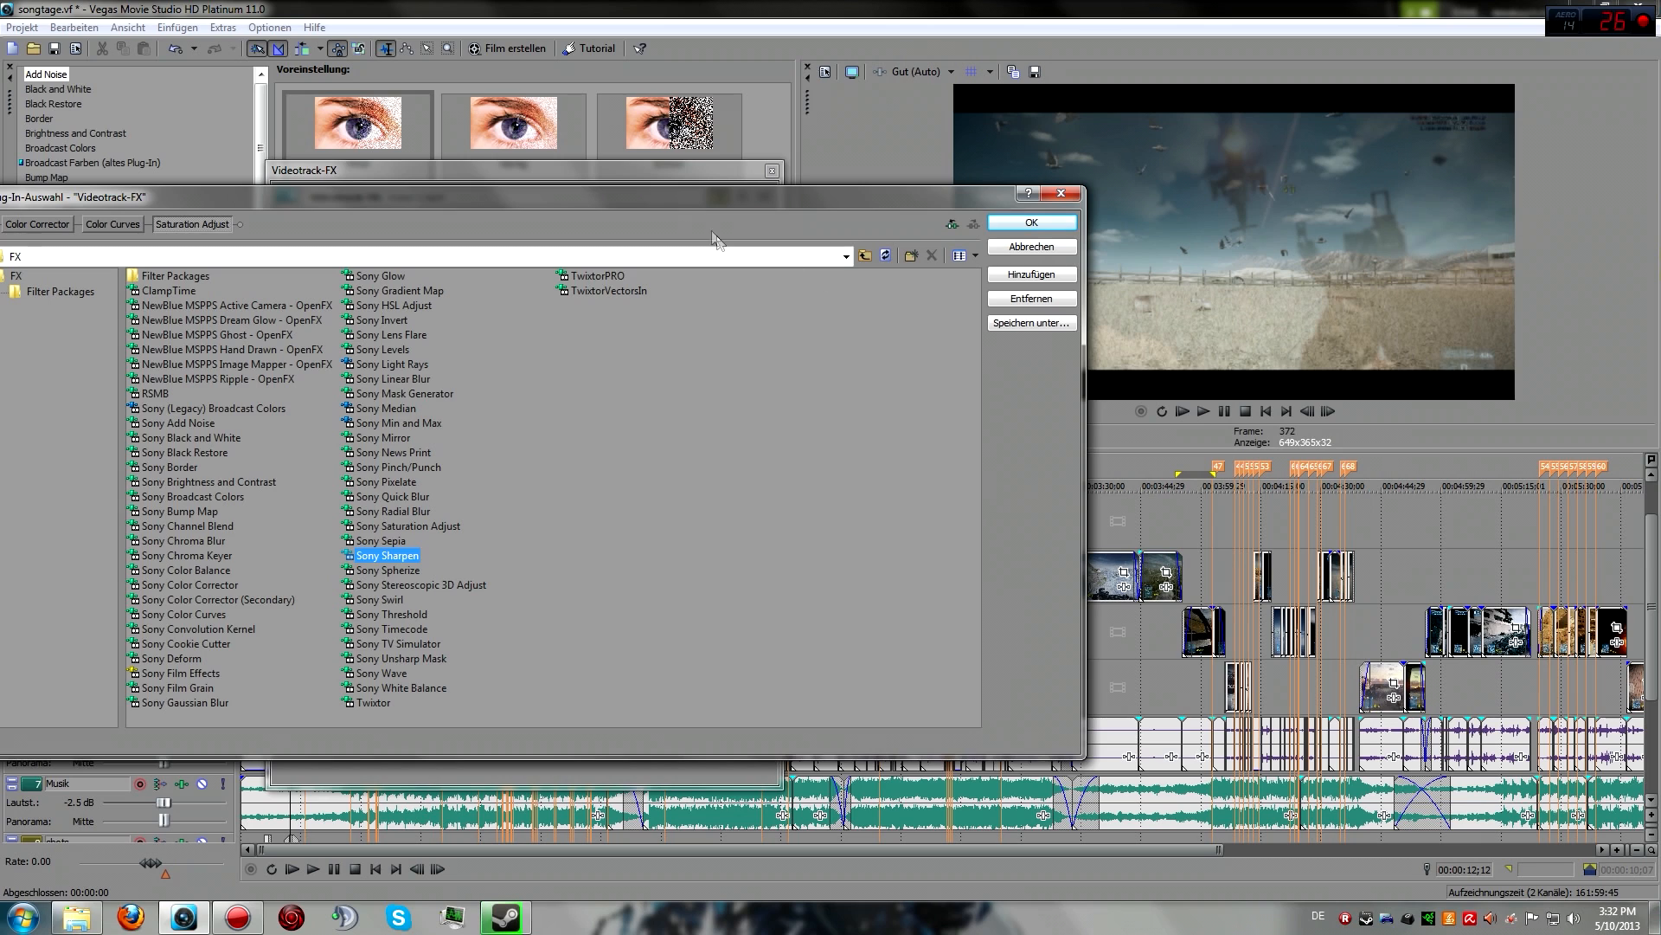
drag(701, 204, 1042, 199)
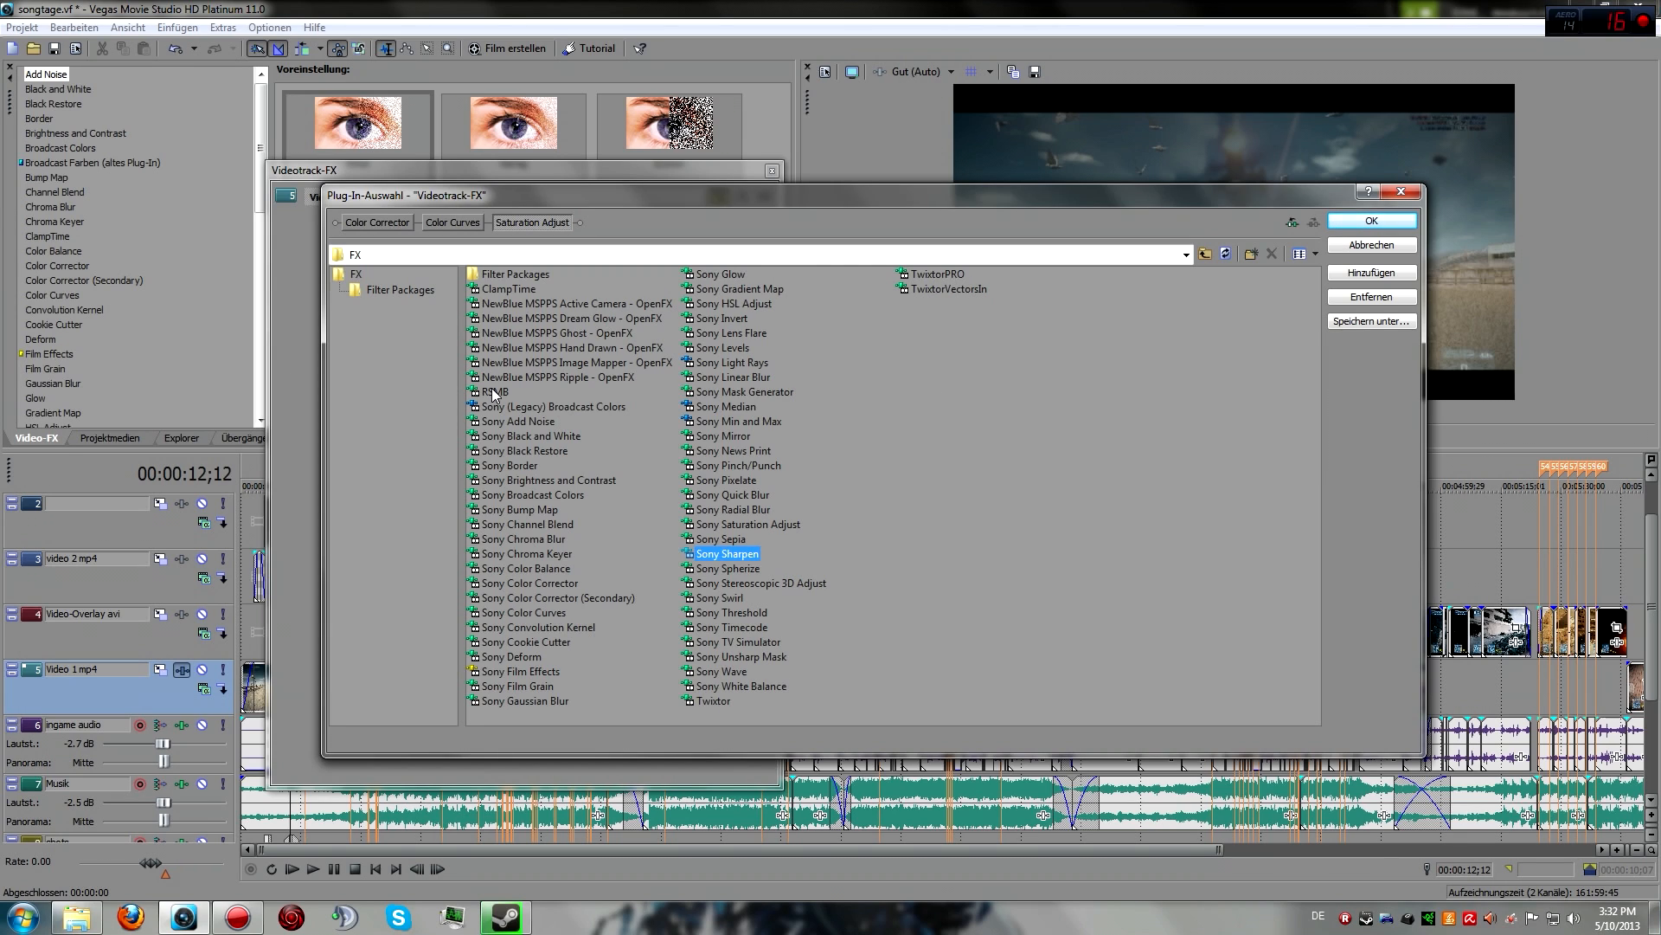
drag(758, 196, 678, 132)
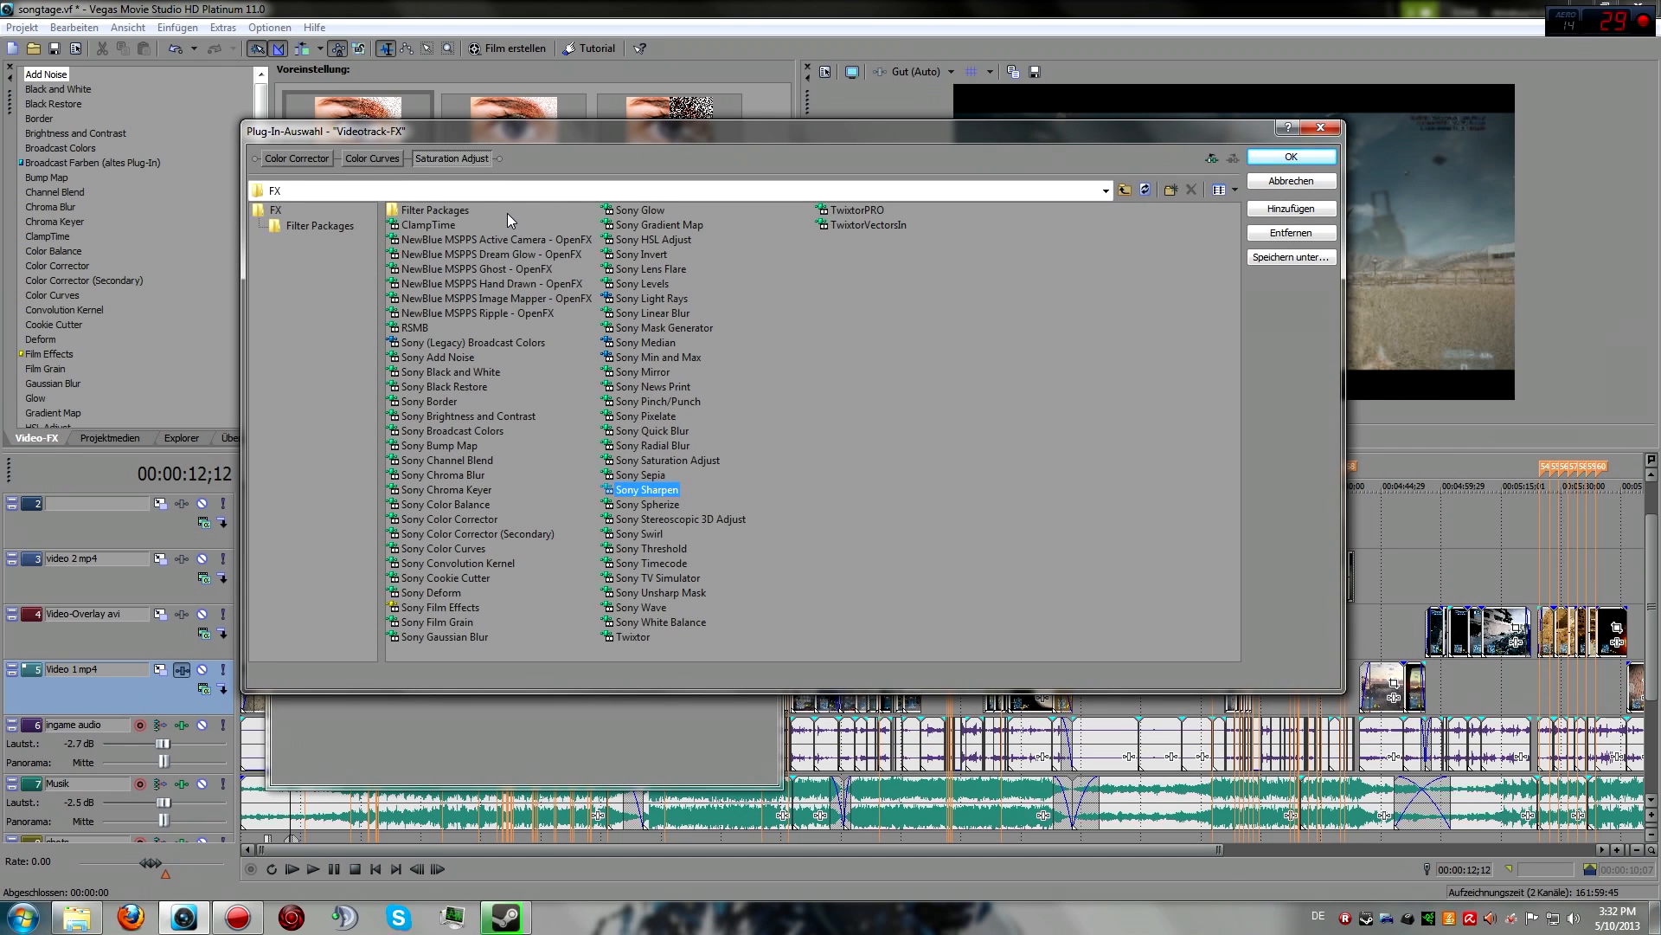
click(1300, 160)
drag(560, 183, 505, 163)
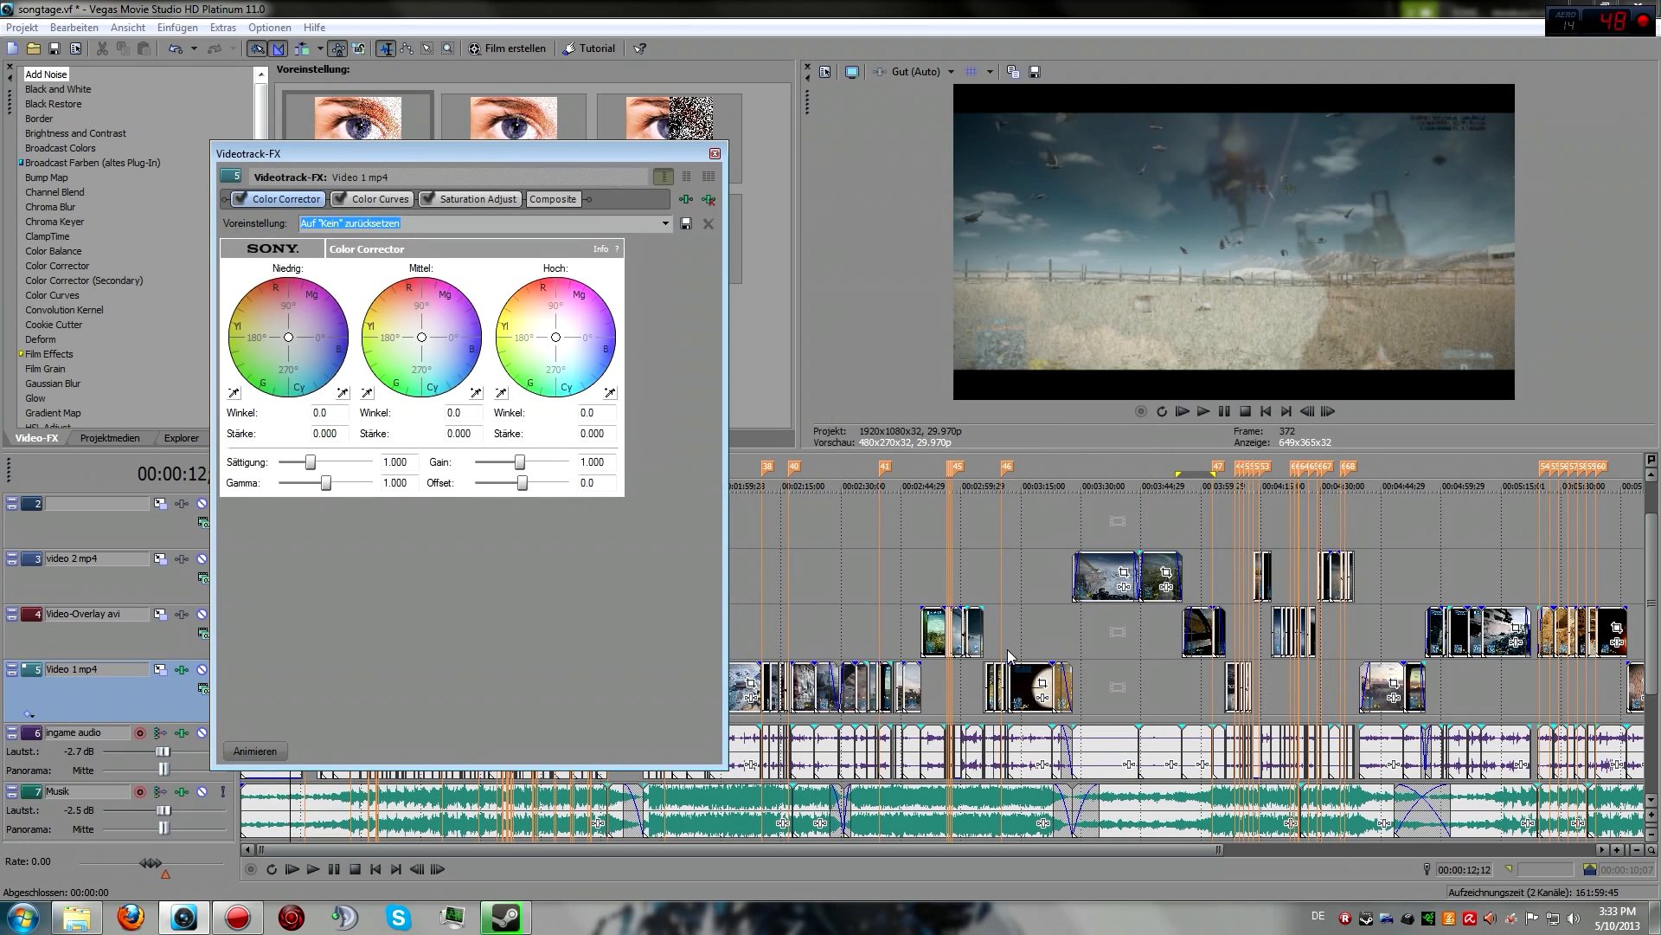
Move the playhead to the snowy gameplay clip on the Video 1 track at 00:02:00;23 for previewing the grading
click(1101, 616)
click(1101, 614)
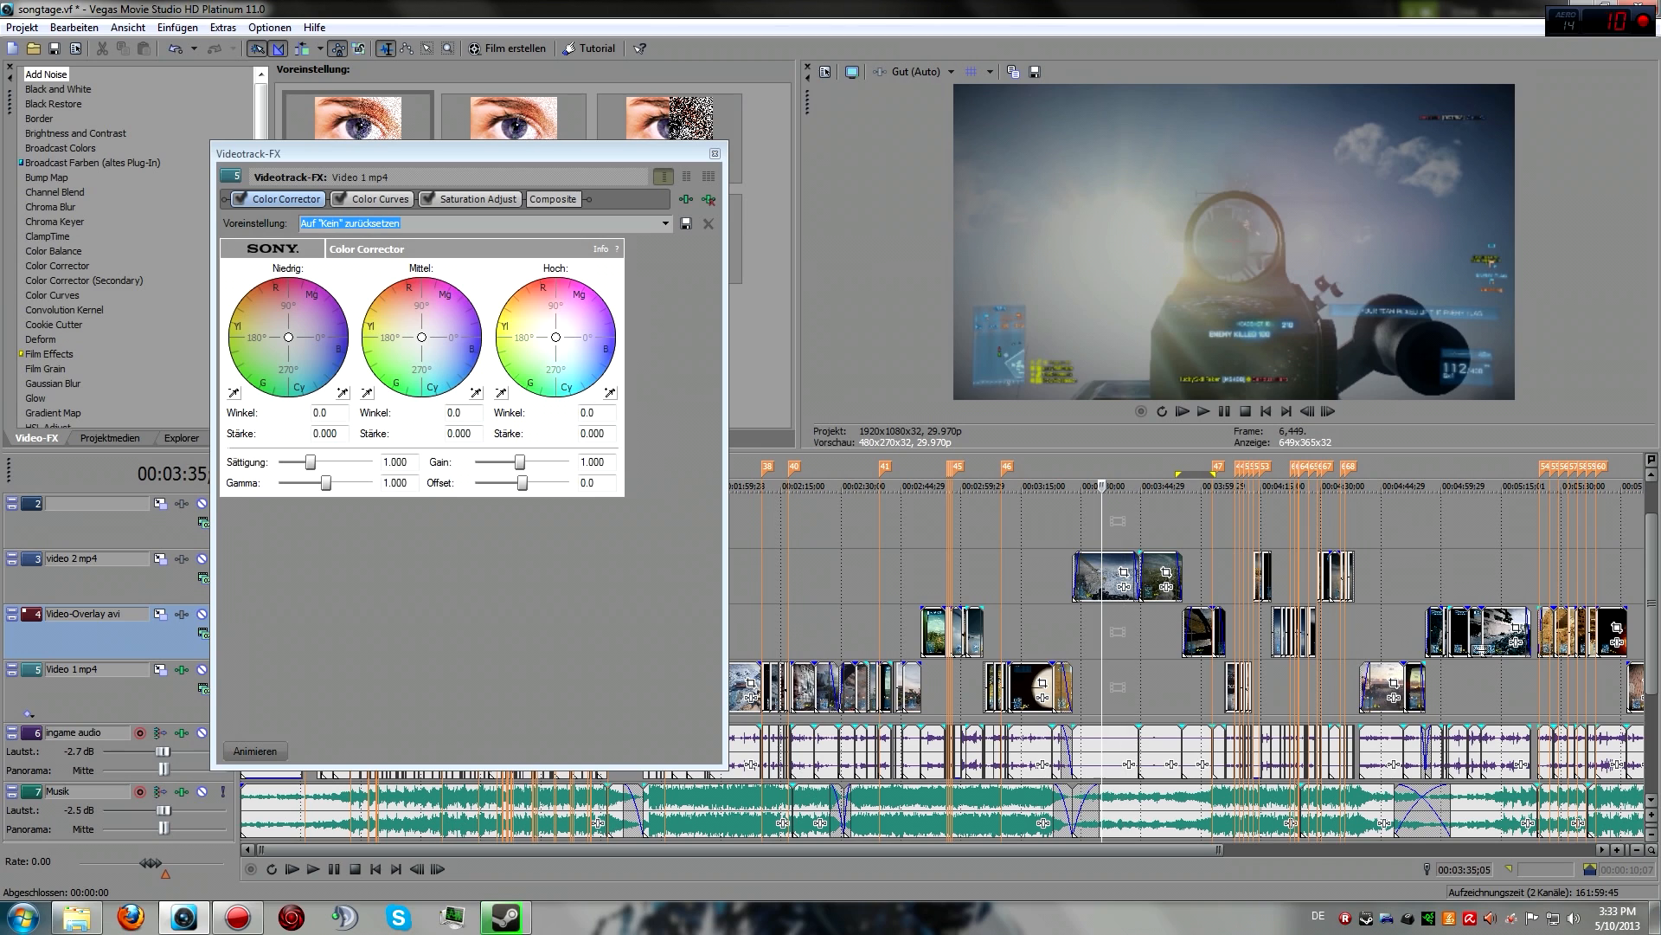
scroll(1067, 790, down, 2)
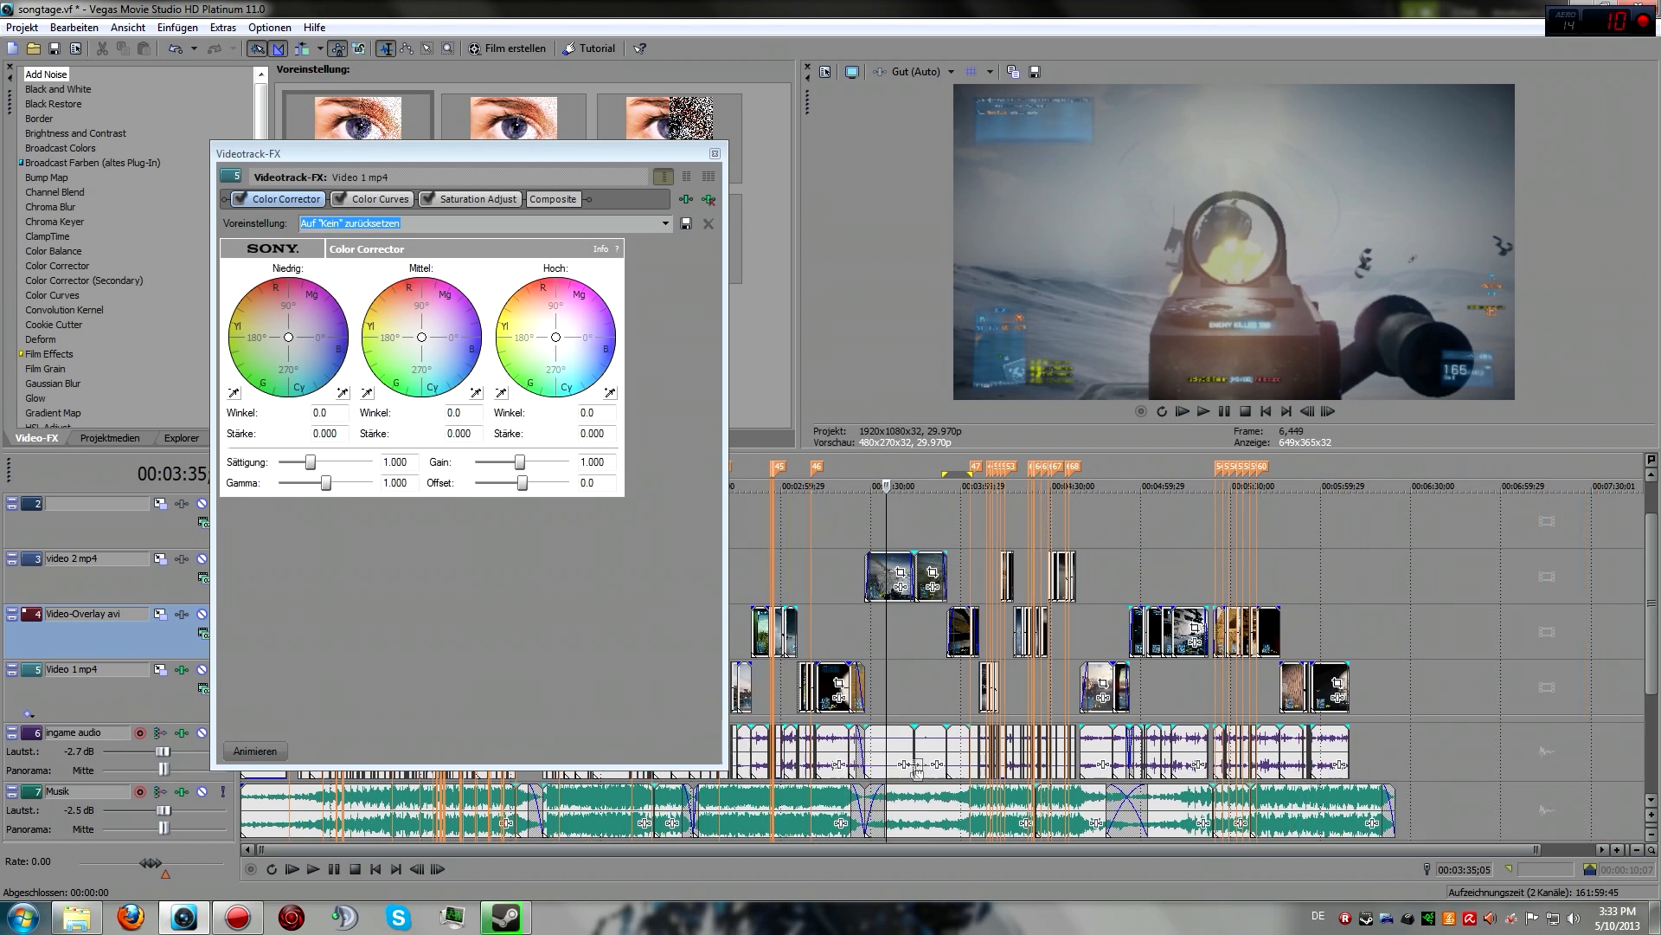
click(592, 822)
scroll(623, 822, up, 5)
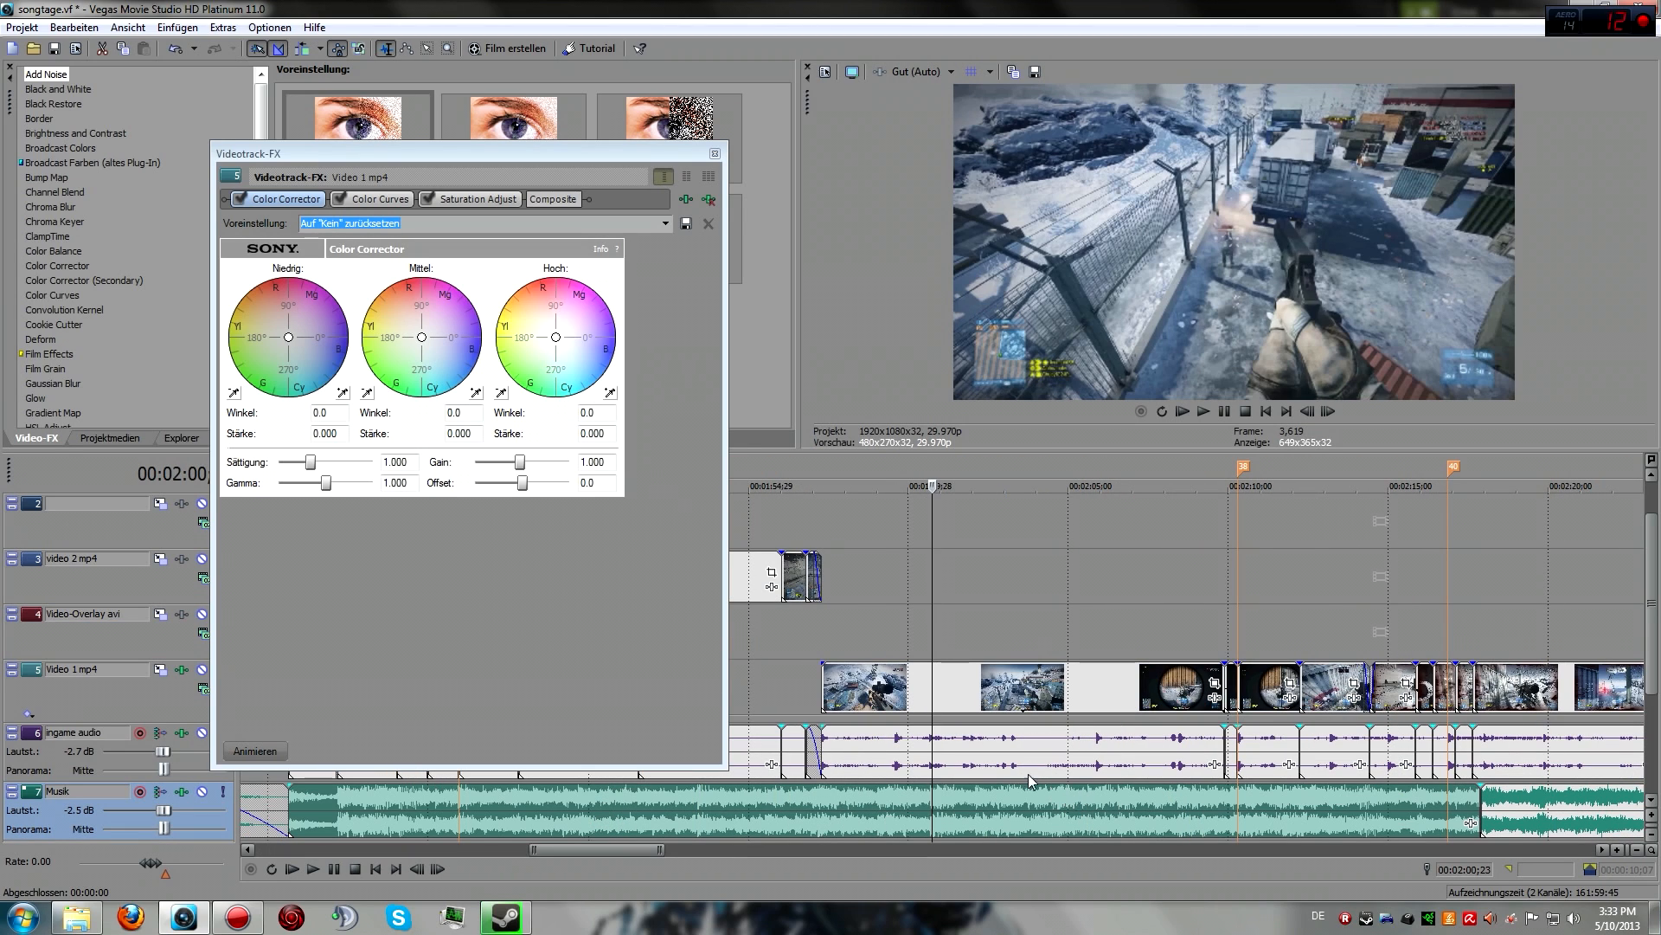
Try the Color Corrector presets cc1, cc2 and slight bright on the clip, then return to cc1
click(665, 223)
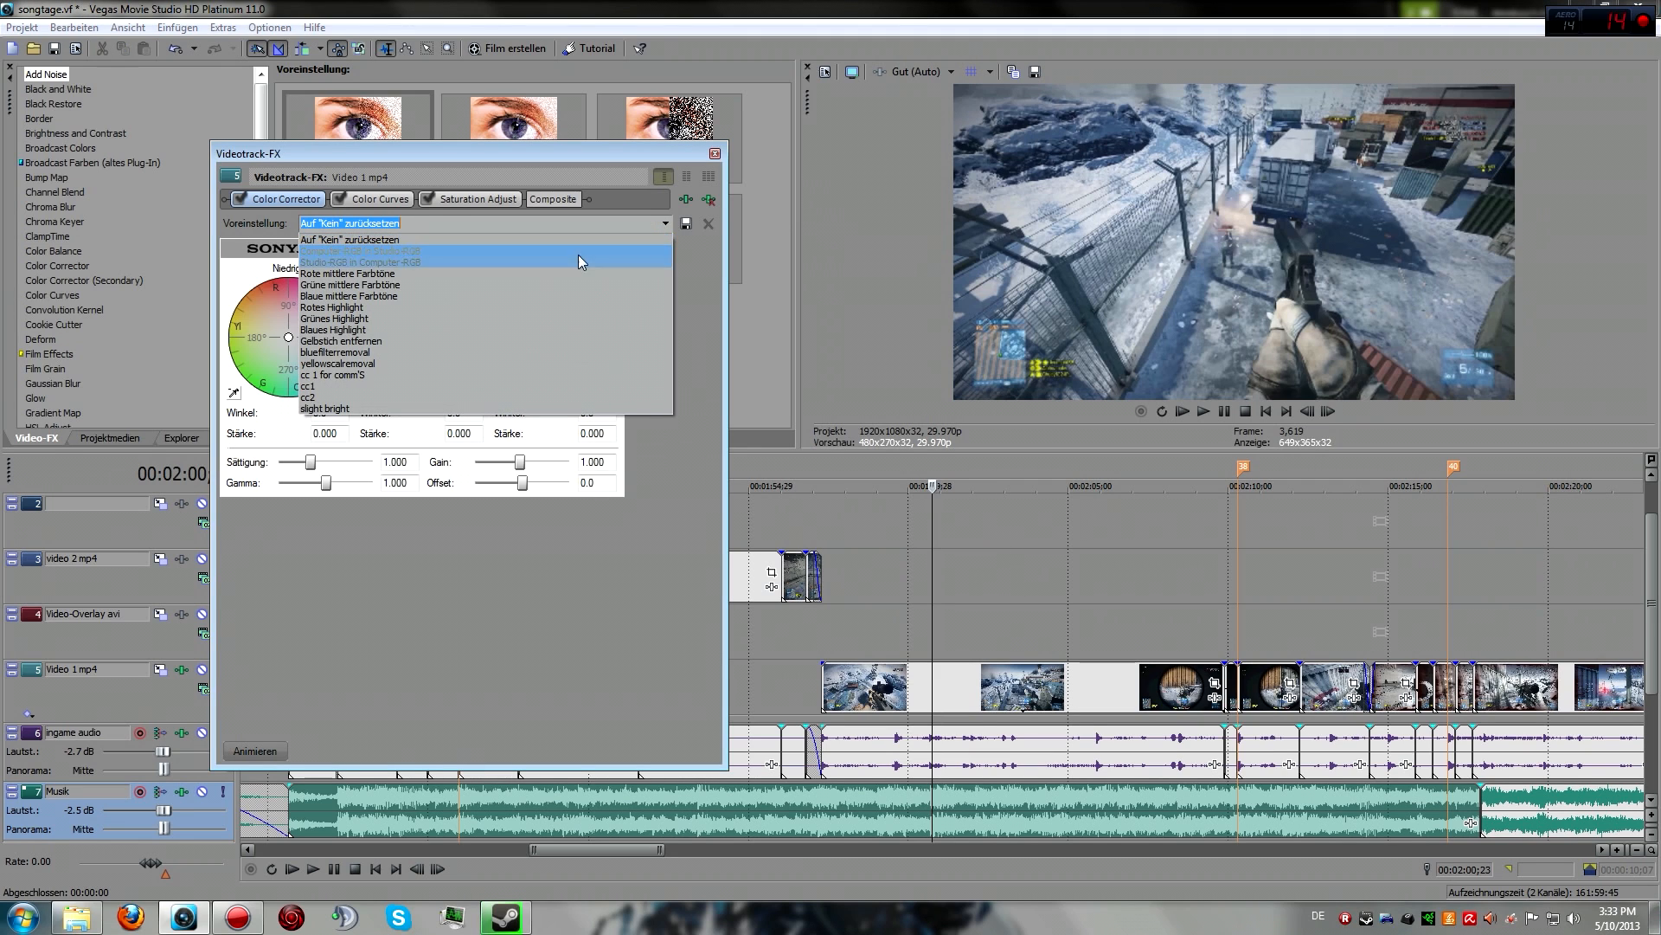
click(330, 386)
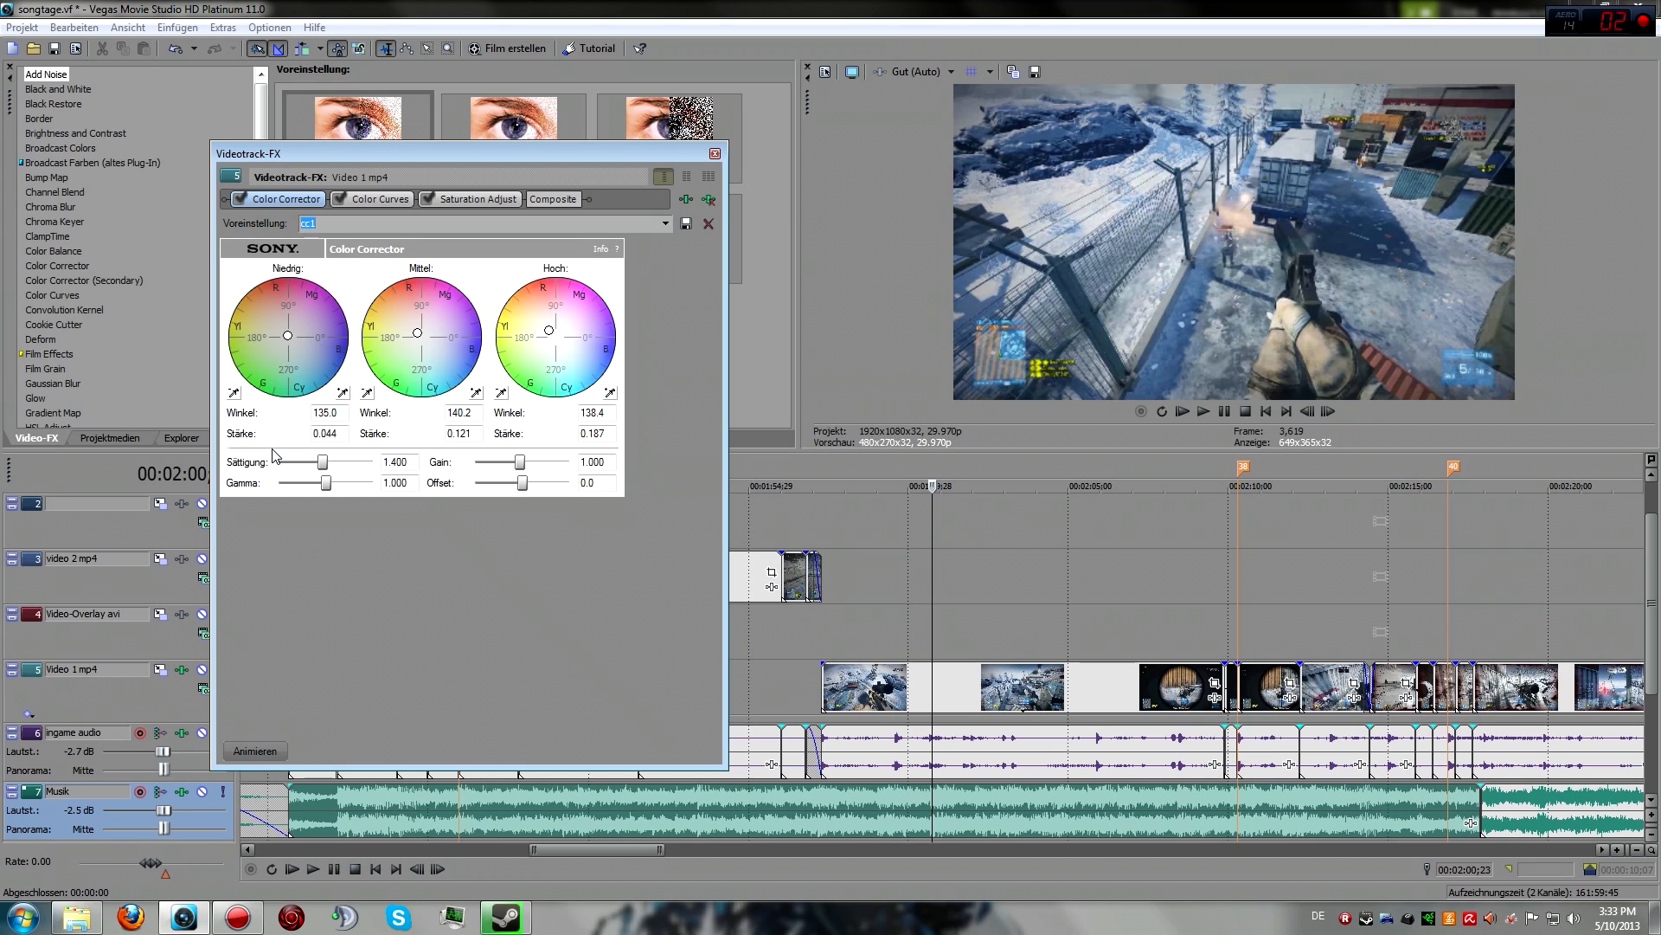
click(666, 223)
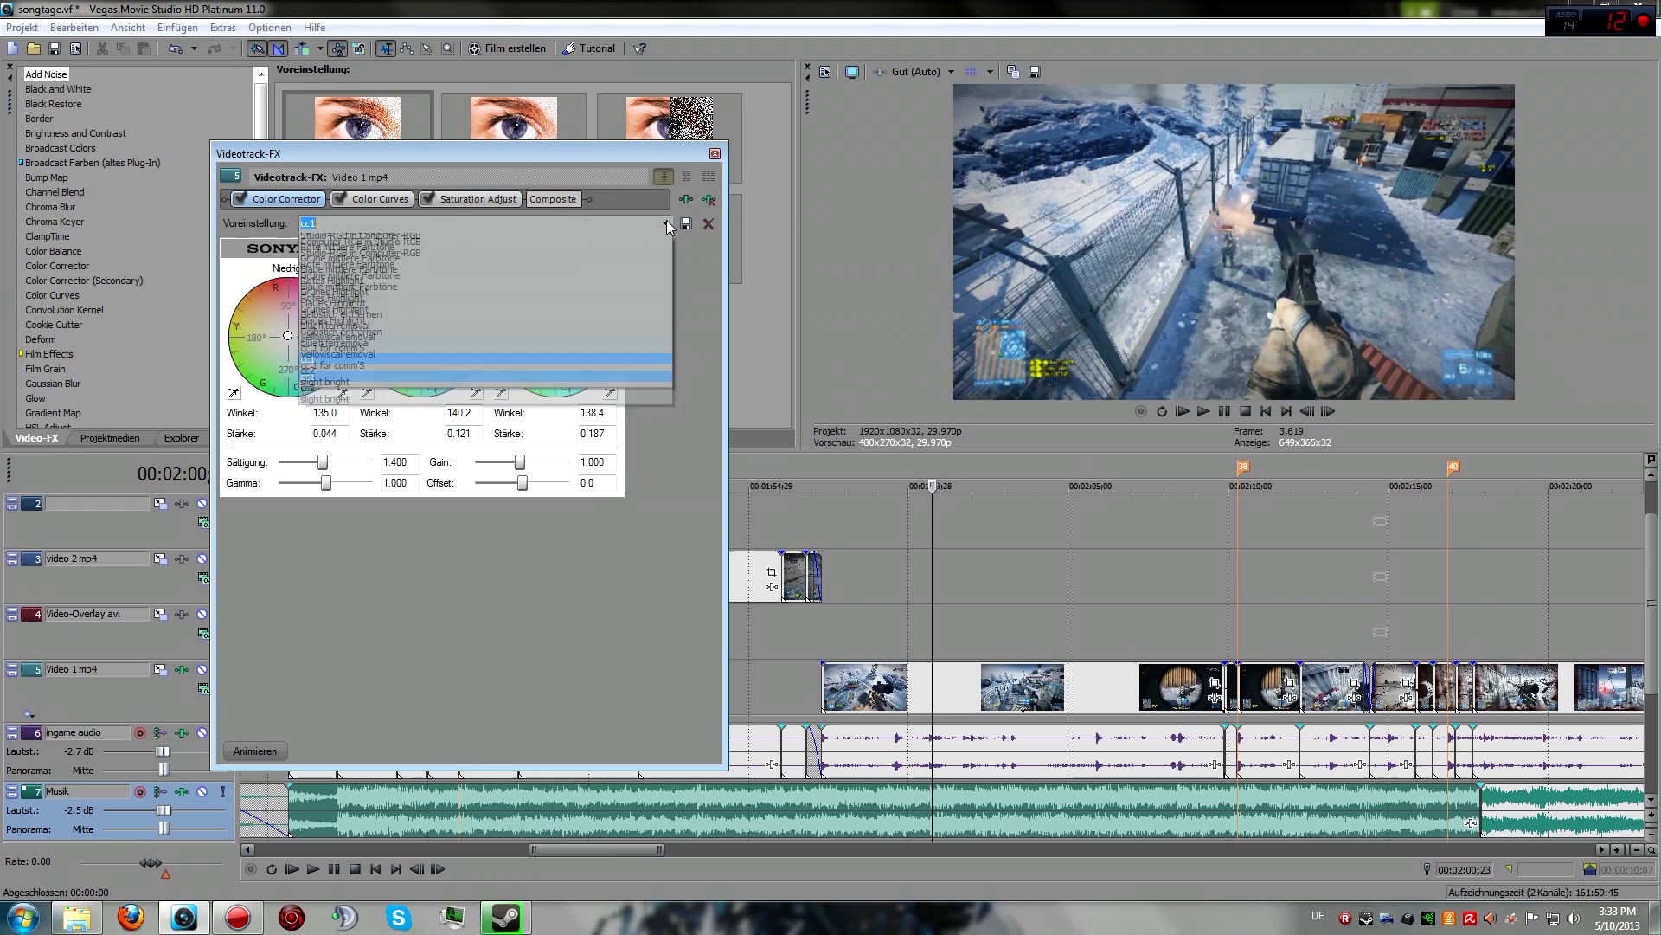
click(346, 394)
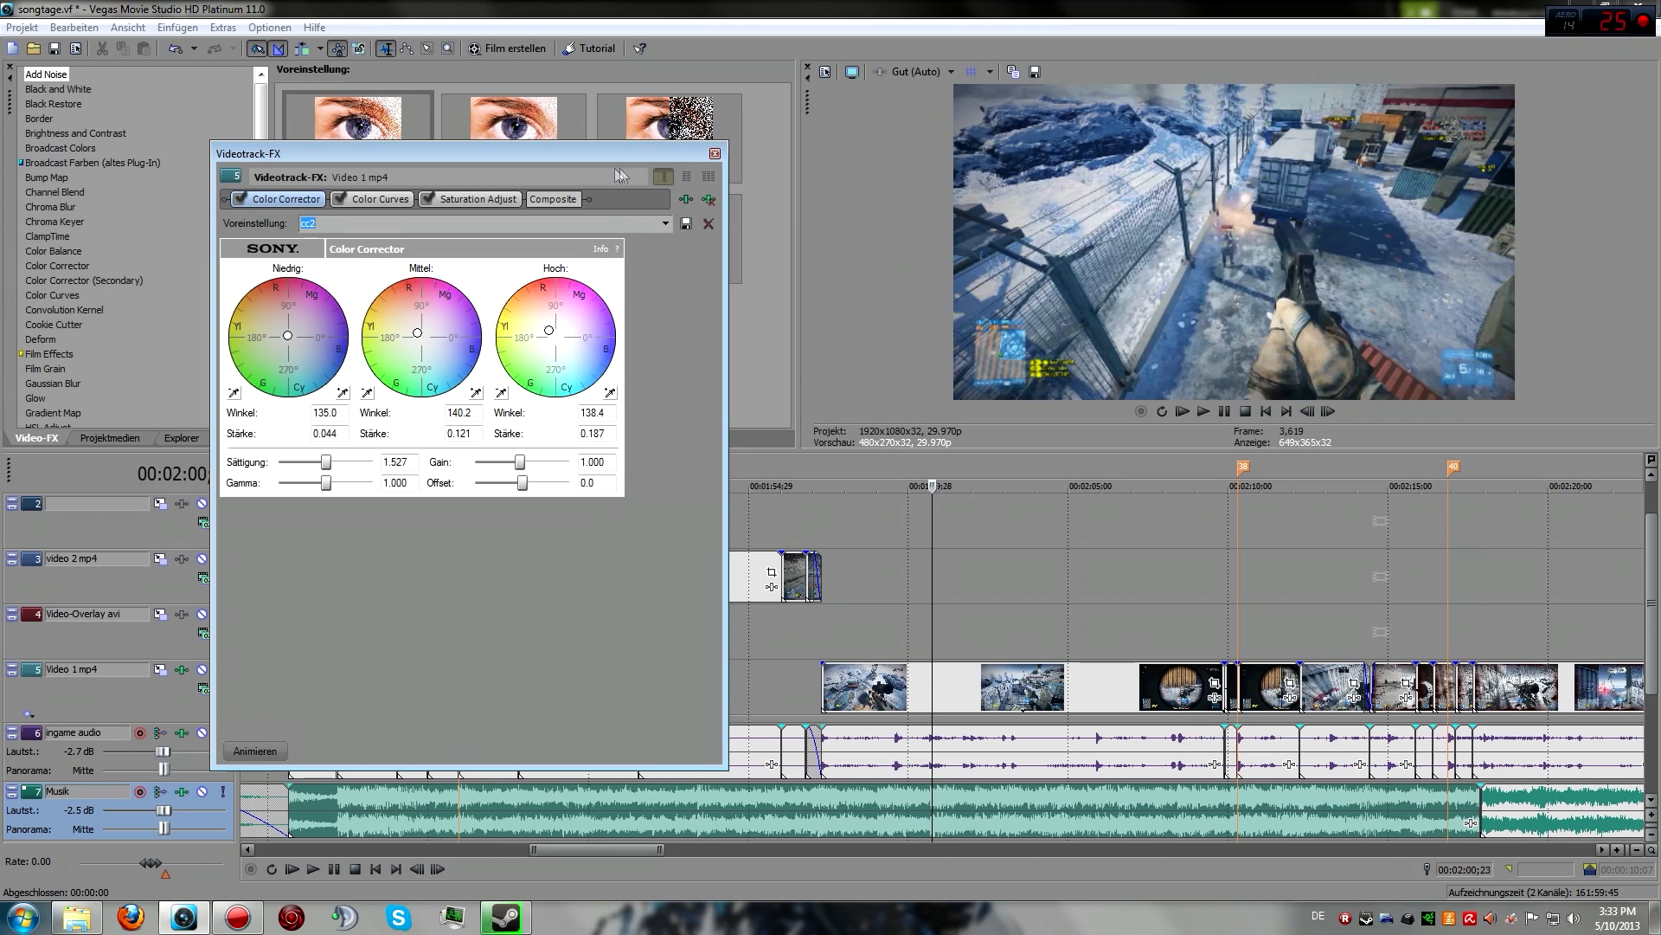
click(663, 224)
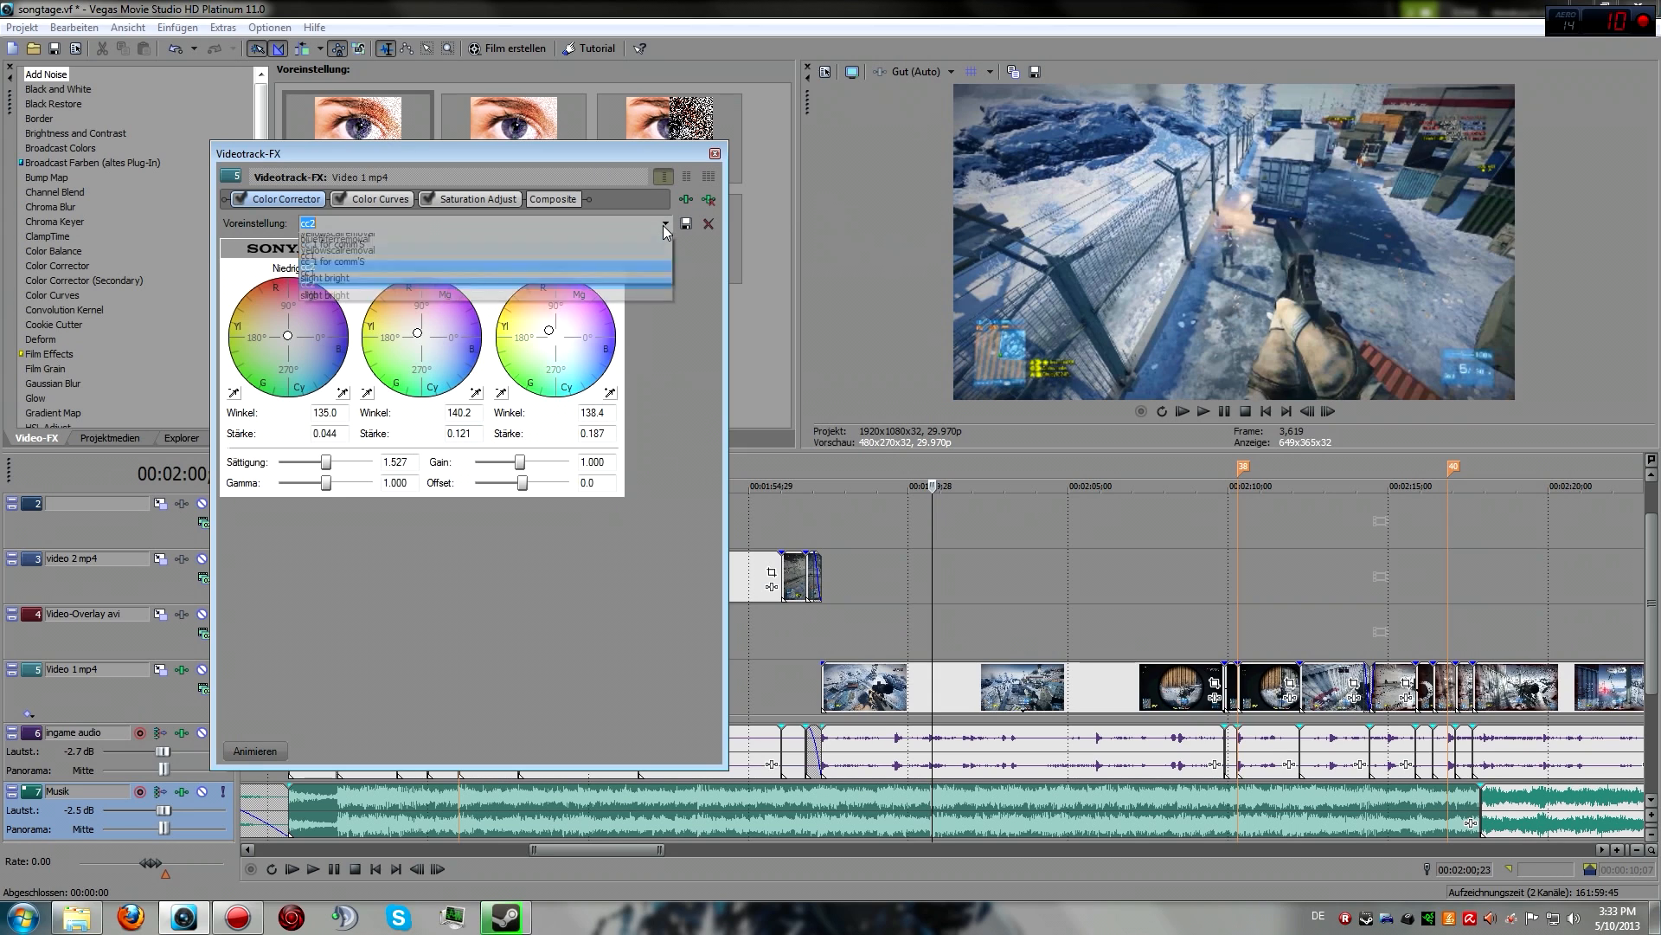
click(340, 409)
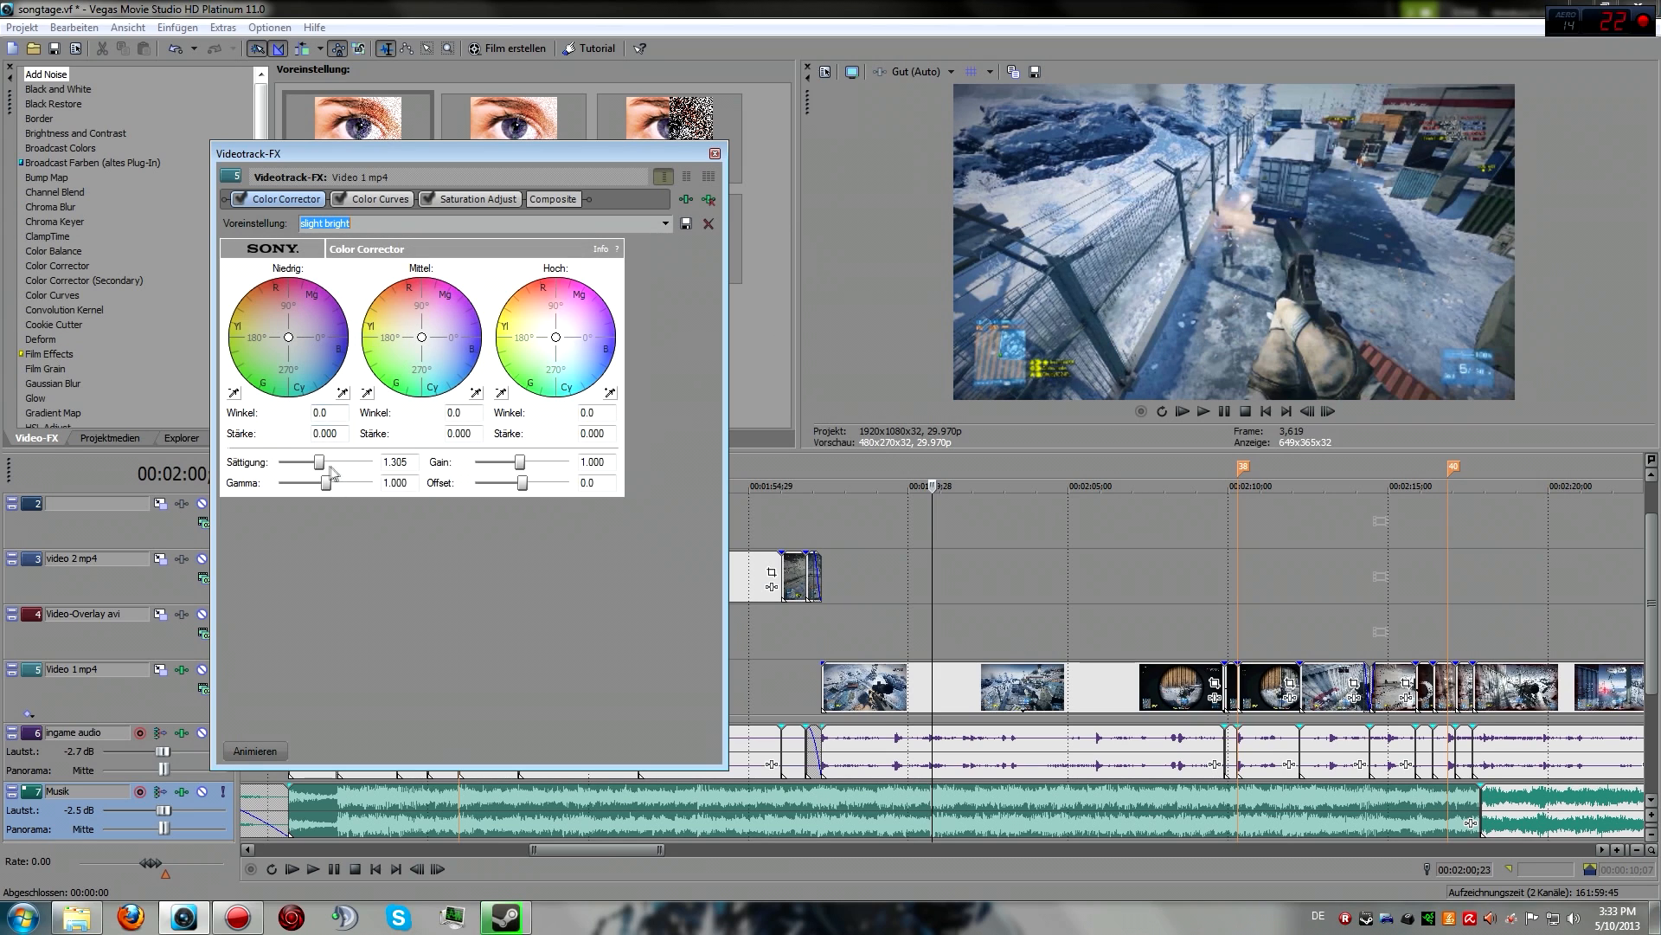
click(666, 224)
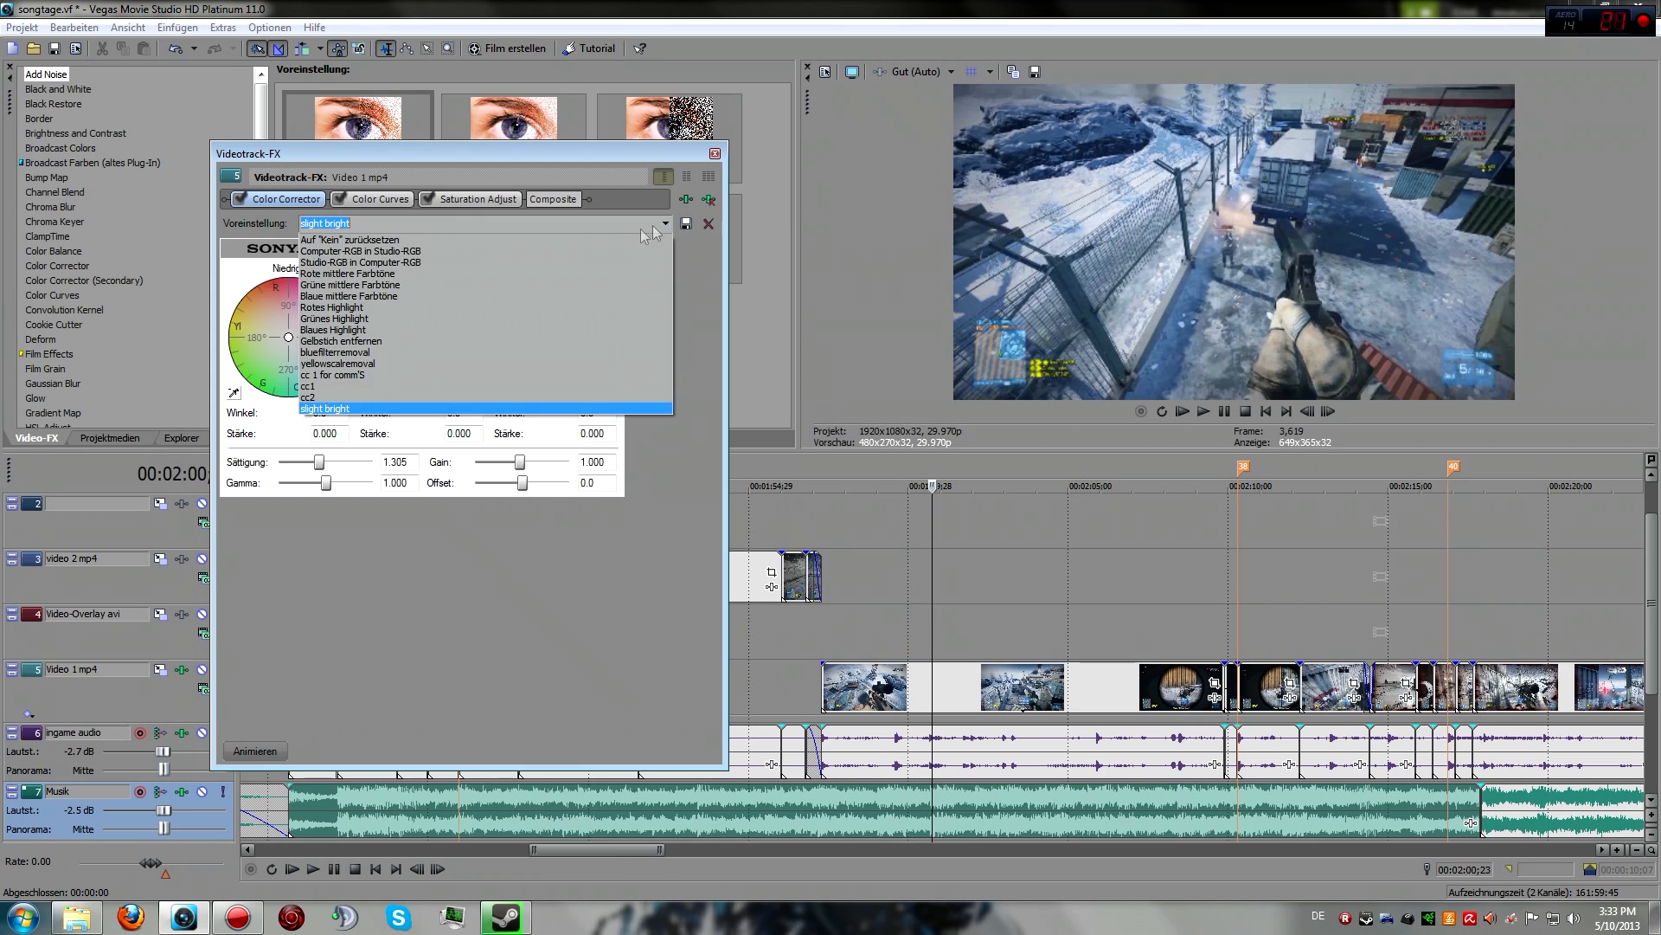
click(308, 388)
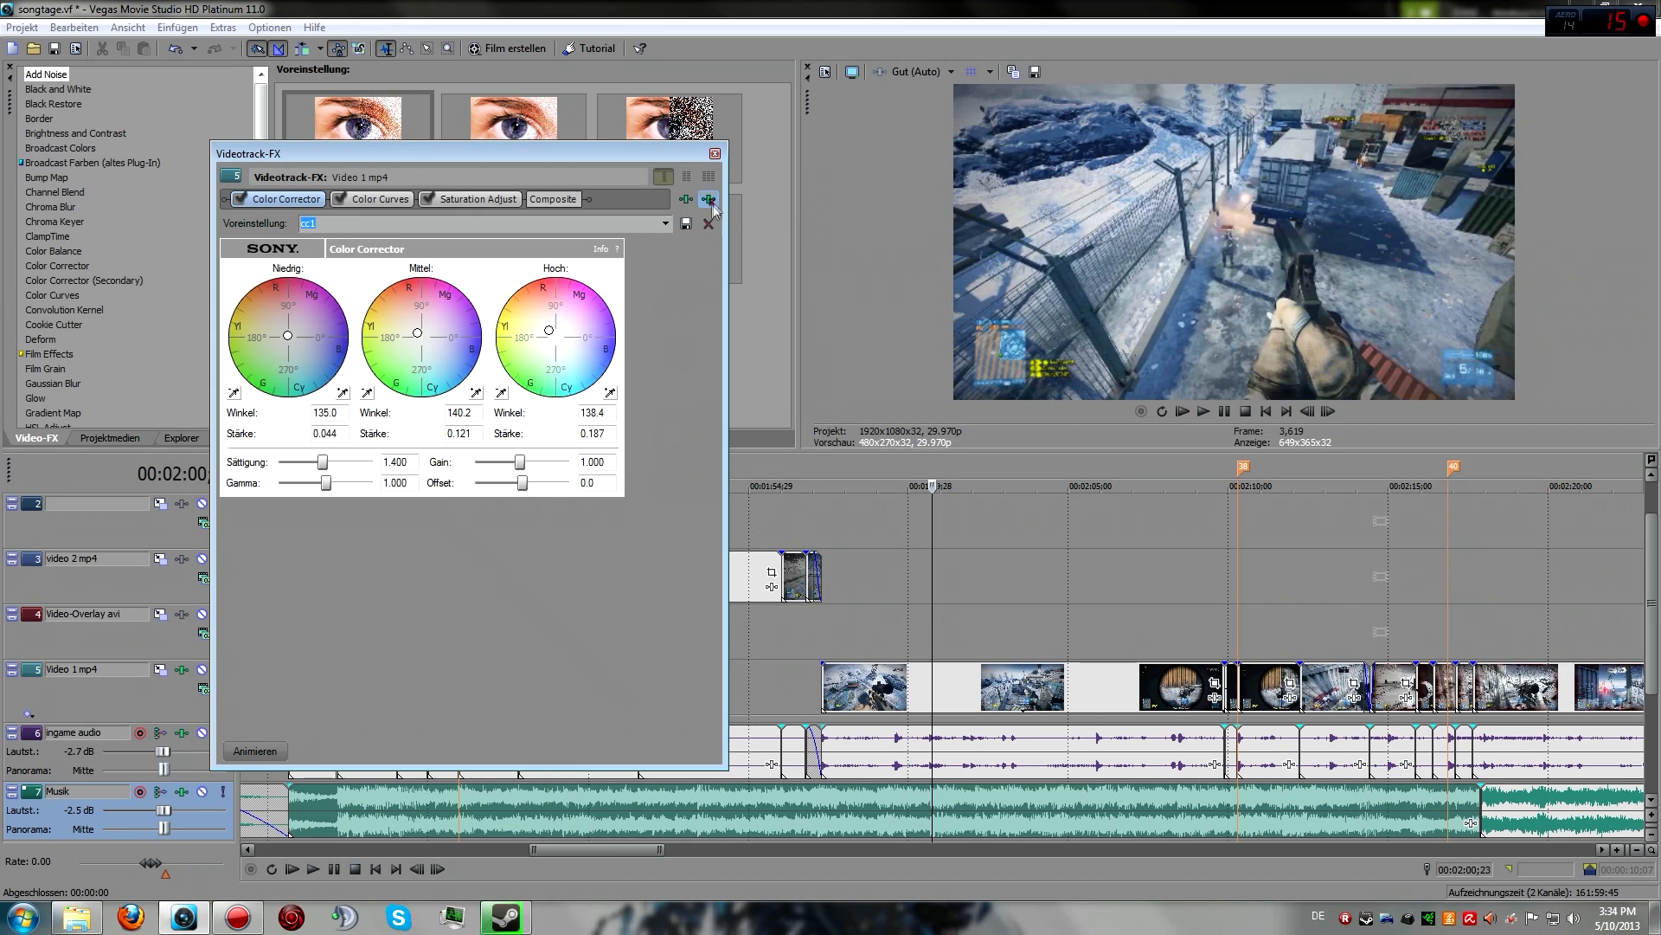
Apply the cc2 preset to the Color Corrector effect
click(667, 225)
click(332, 397)
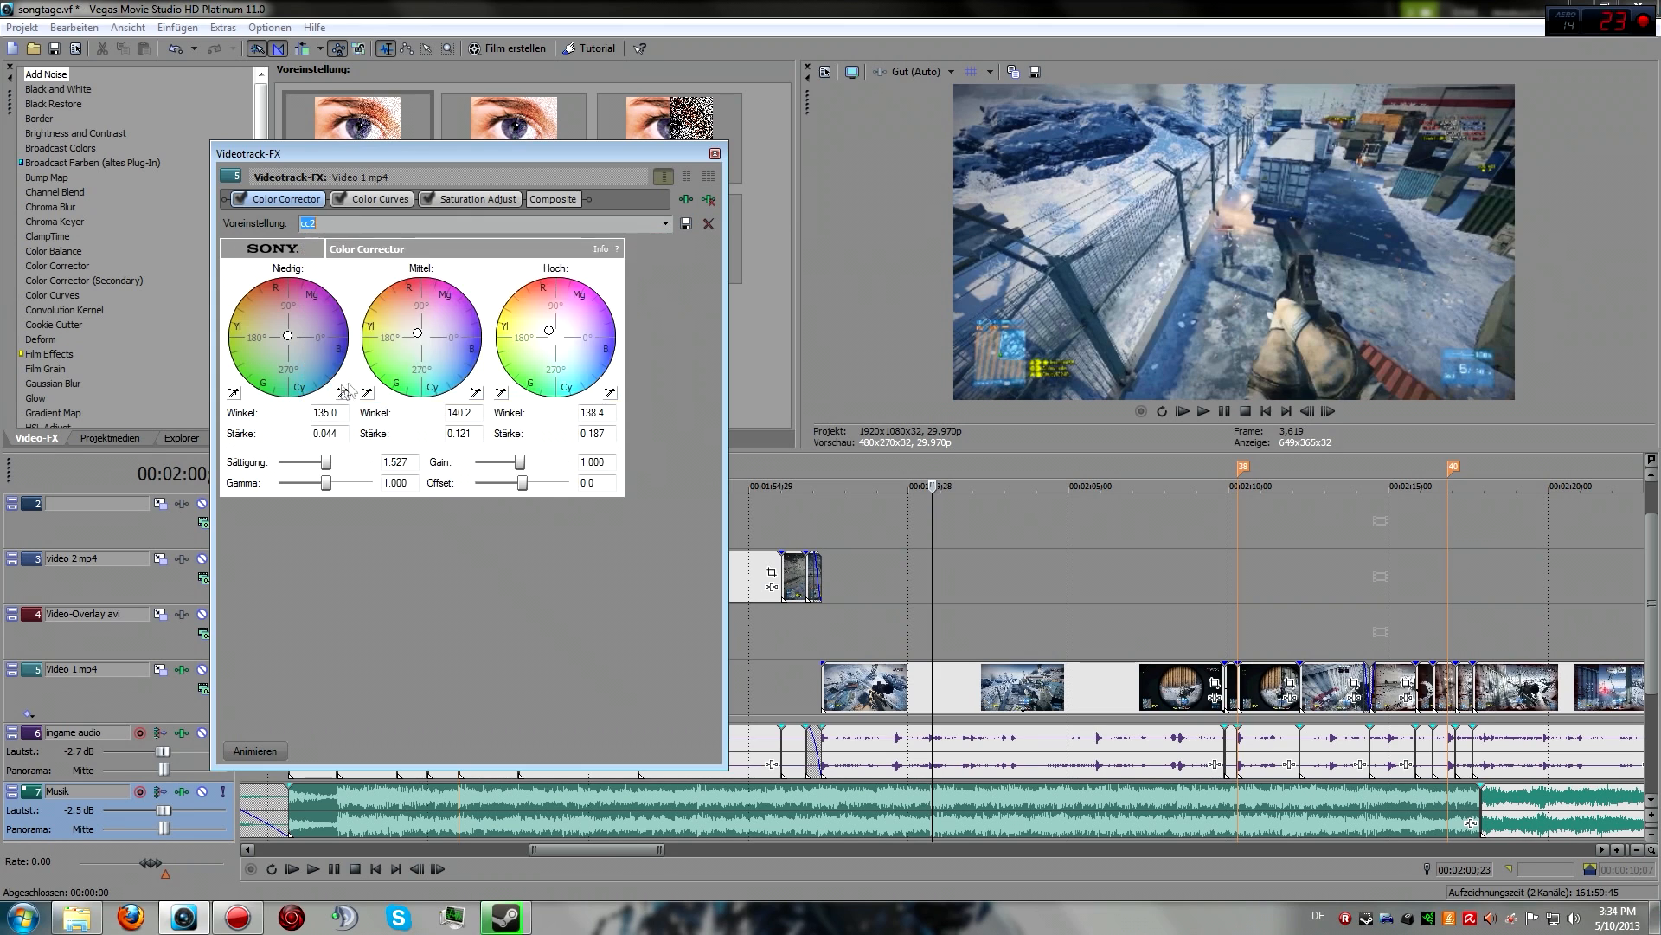
click(666, 224)
click(319, 394)
Apply the Contrast HD preset to the Color Curves effect
click(372, 198)
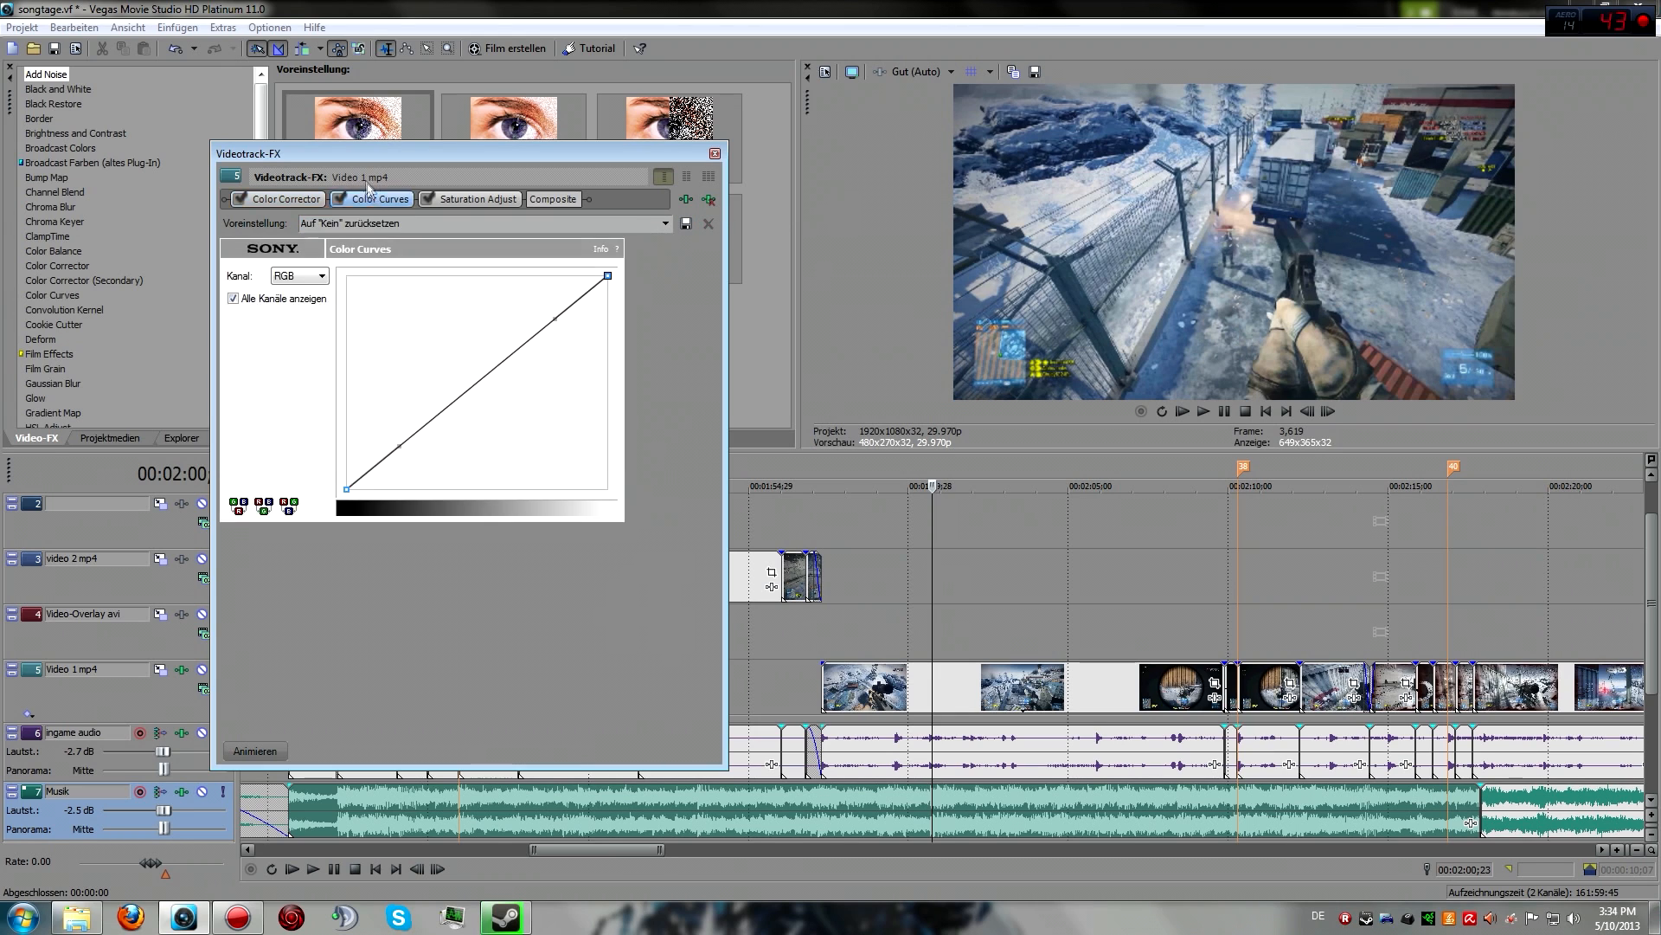
click(666, 224)
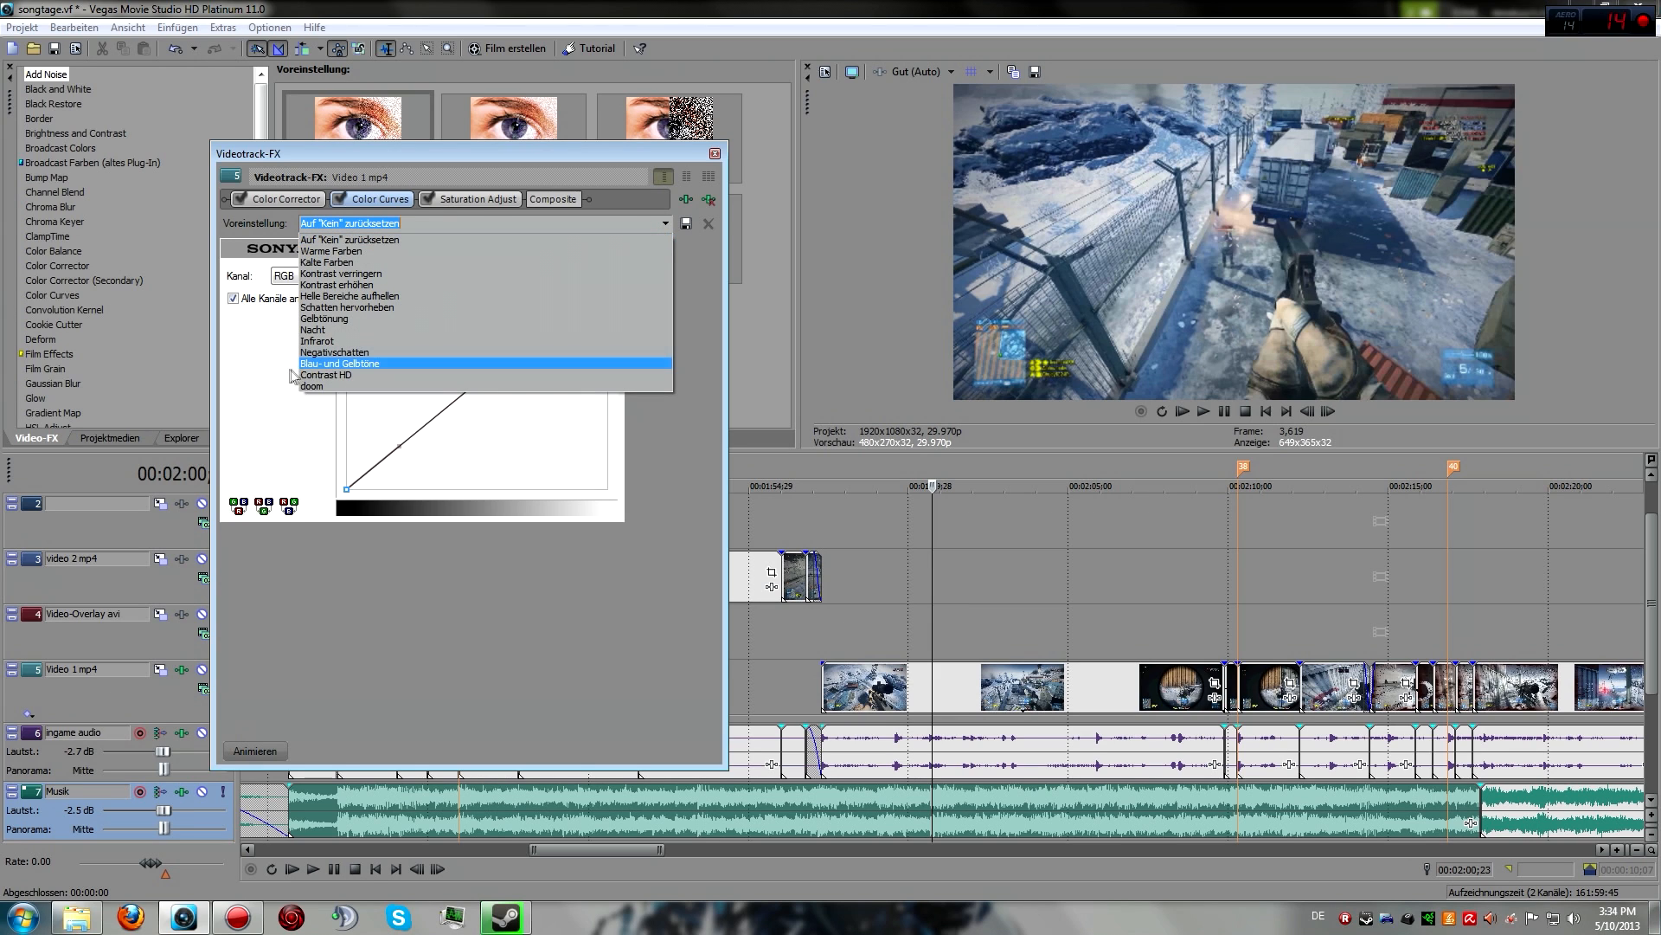
click(331, 375)
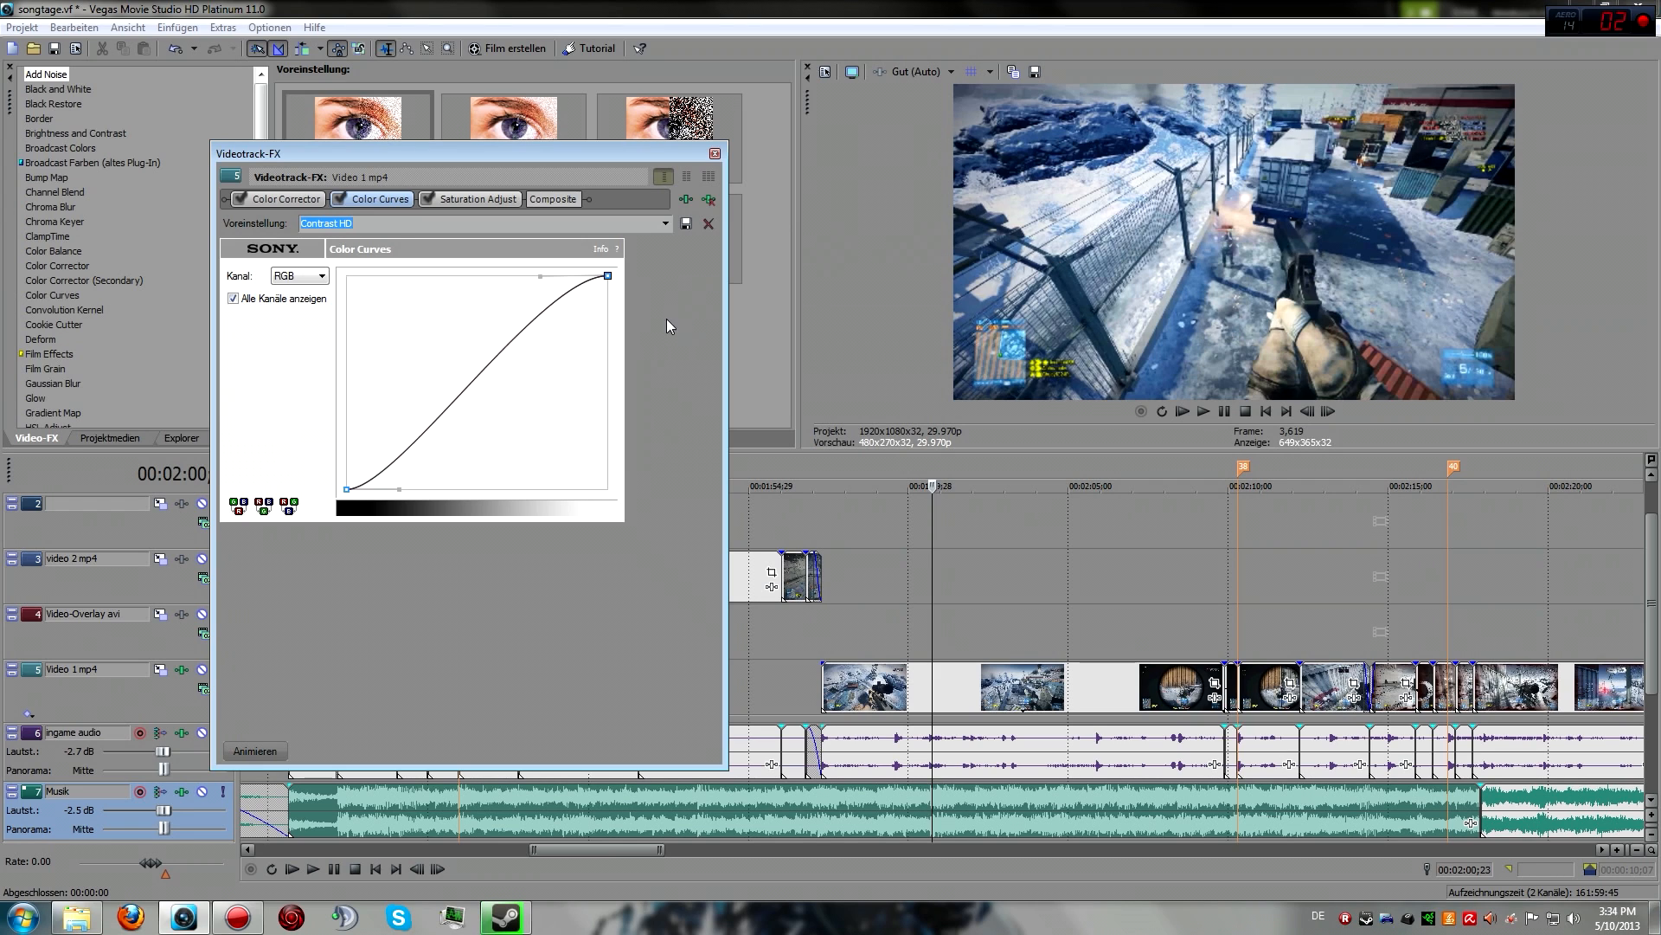
Try small shifts of the curve's upper and lower handles, then restore the Contrast HD preset
mouse_move(541, 275)
mouse_down()
mouse_move(556, 312)
mouse_move(542, 267)
mouse_move(349, 275)
mouse_move(493, 289)
mouse_move(543, 275)
mouse_up()
mouse_move(402, 491)
mouse_down()
mouse_move(338, 436)
mouse_move(346, 488)
mouse_move(590, 476)
mouse_move(370, 467)
mouse_move(360, 482)
mouse_move(397, 487)
mouse_up()
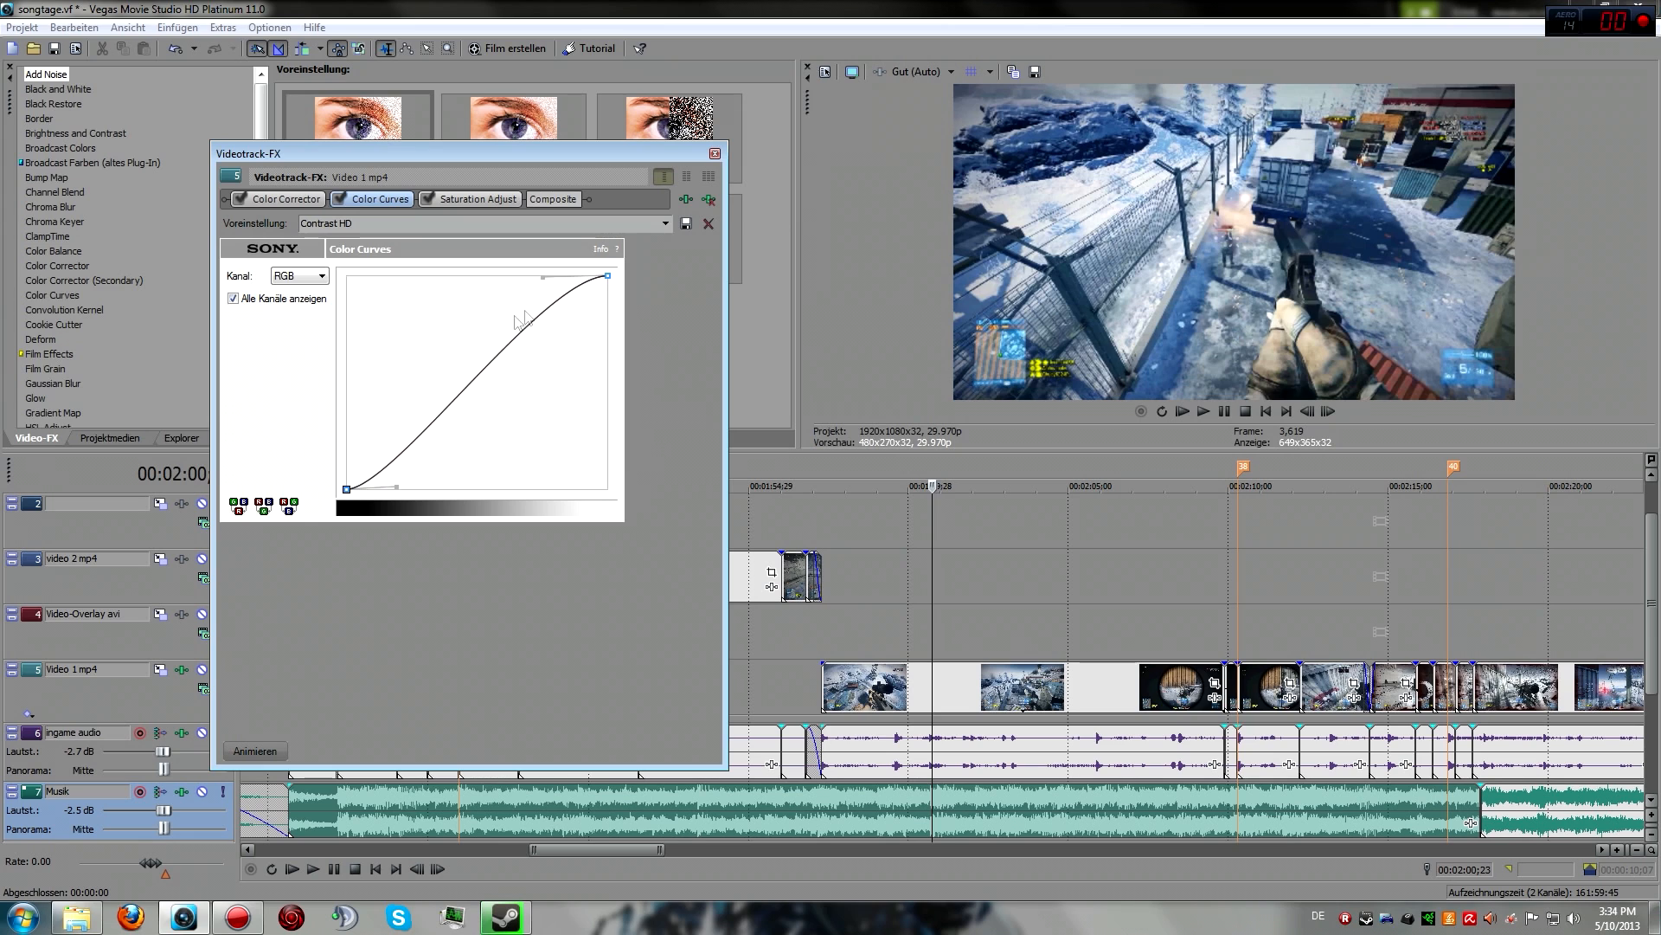
click(664, 223)
click(351, 372)
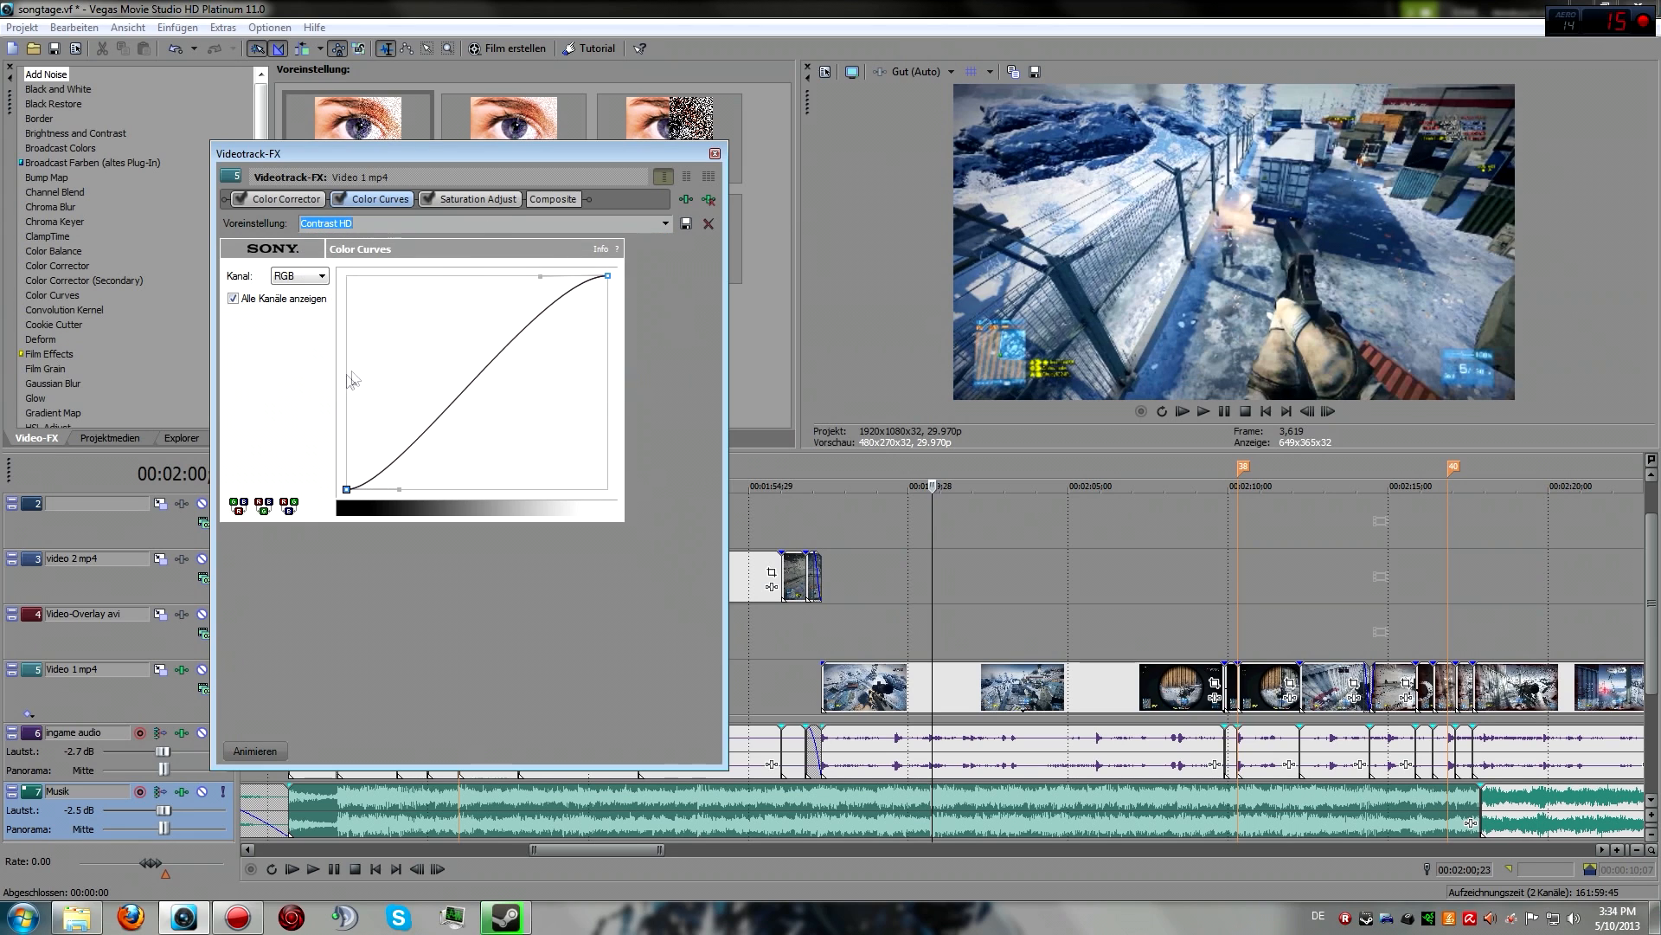
Apply the low Montage preset to the Saturation Adjust effect
click(474, 199)
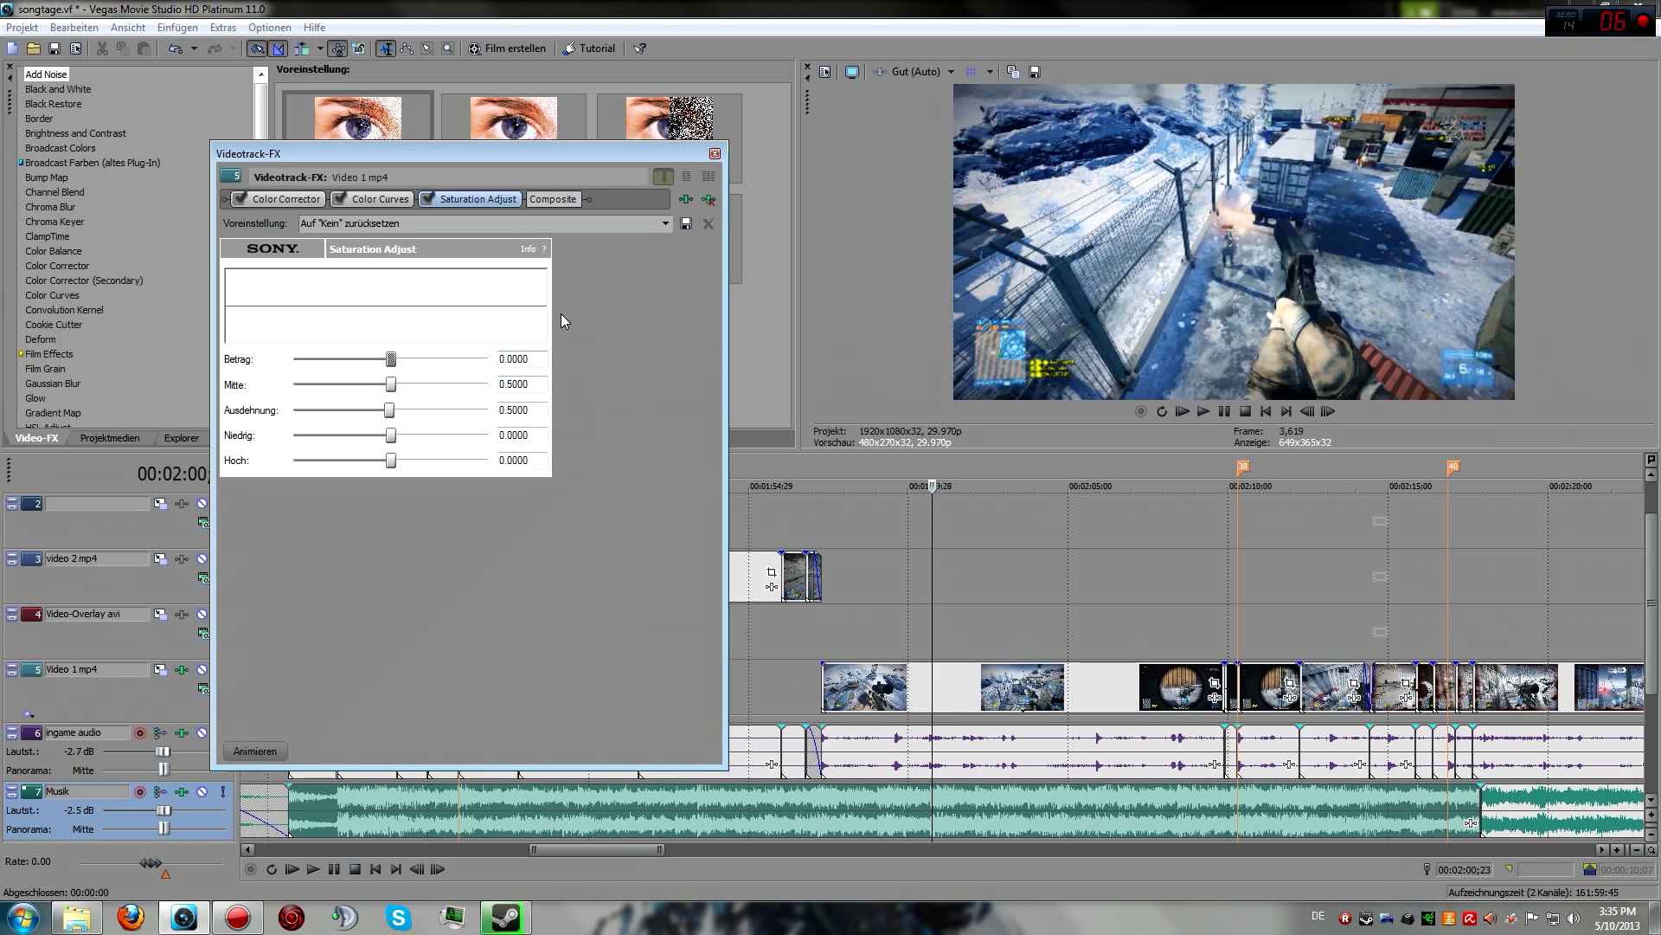
click(667, 224)
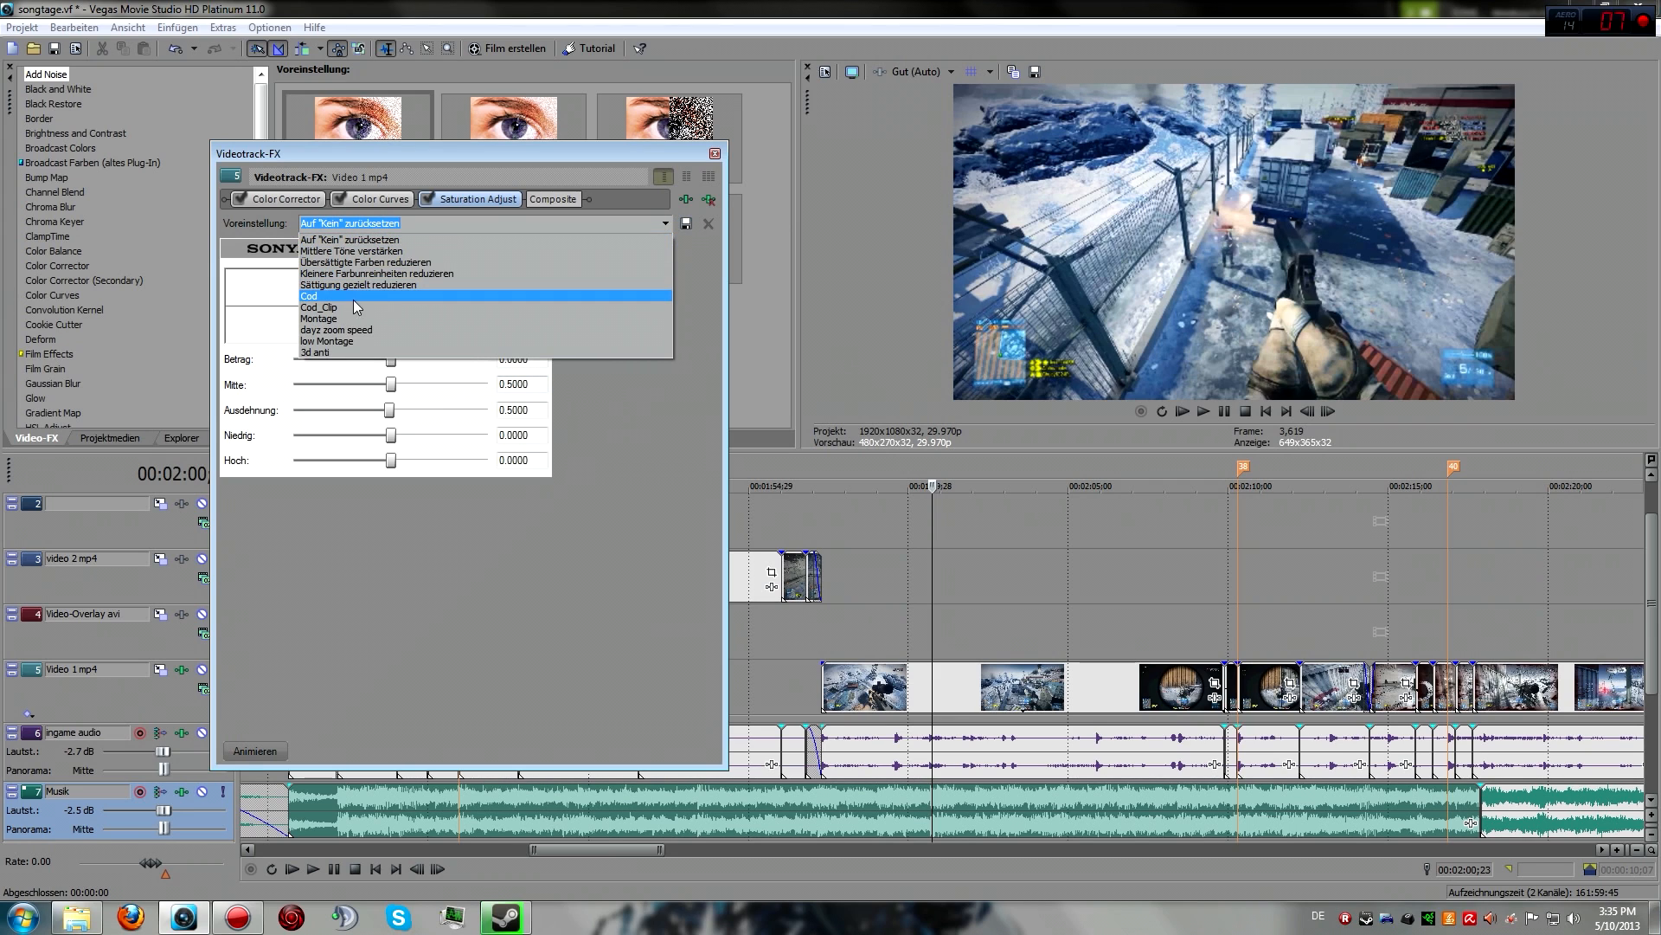
click(344, 341)
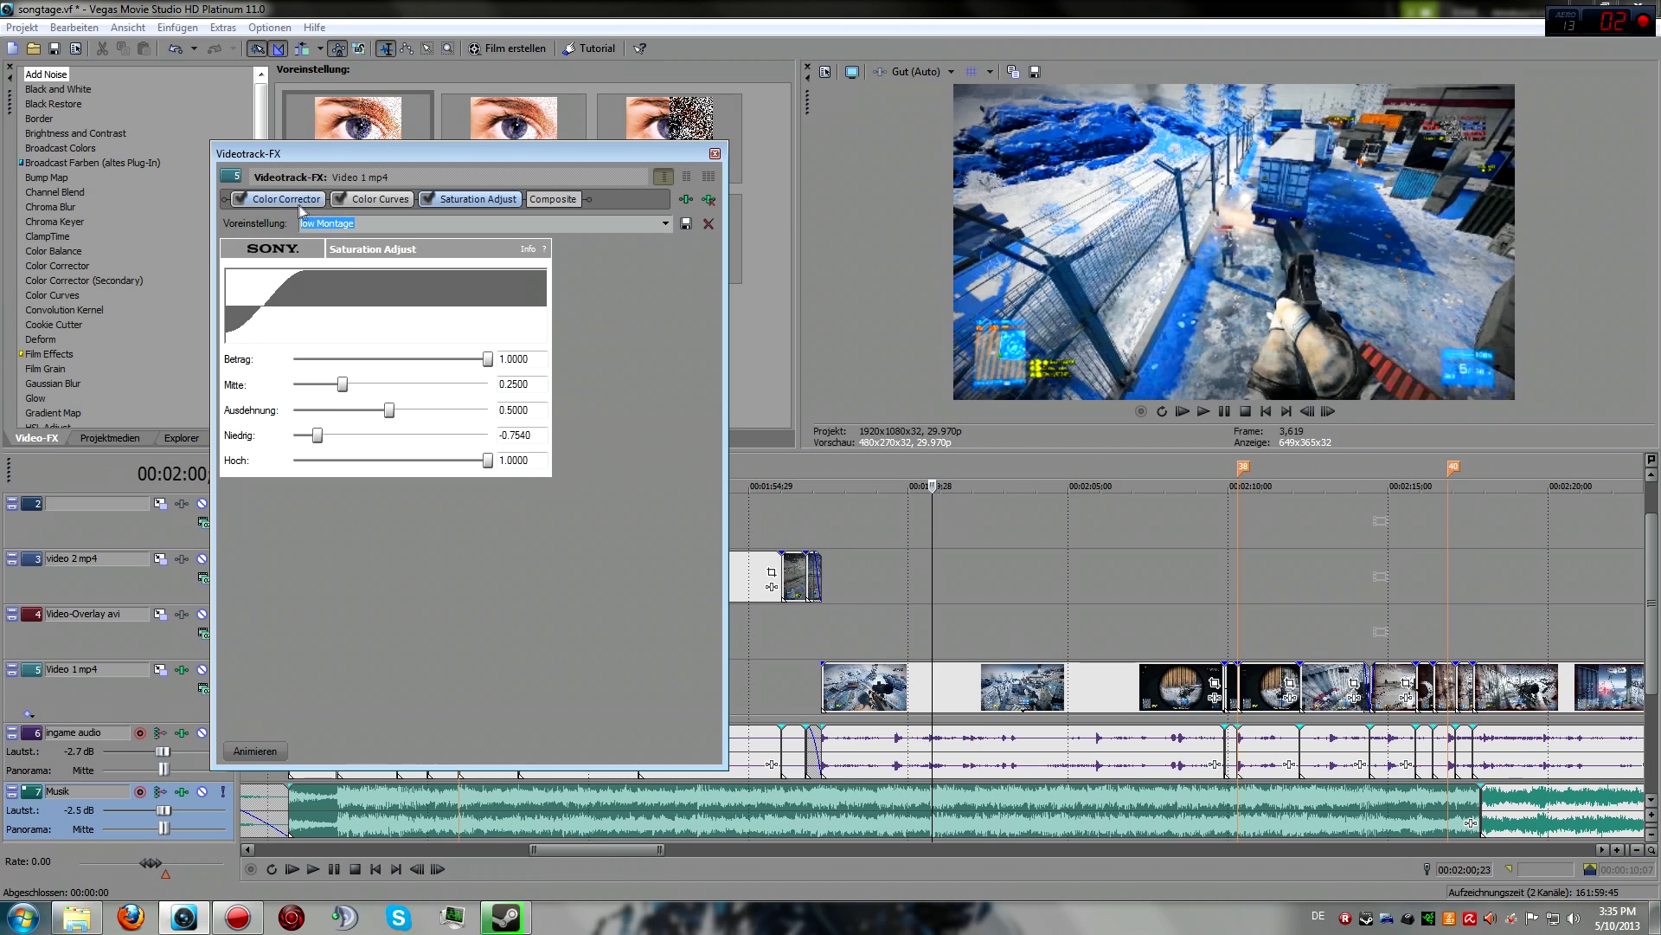
Compare the clip with Color Curves off and on, and view the graded picture at about 00:02:01
click(343, 199)
click(342, 199)
right_click(1038, 754)
click(946, 539)
scroll(1114, 607, down, 1)
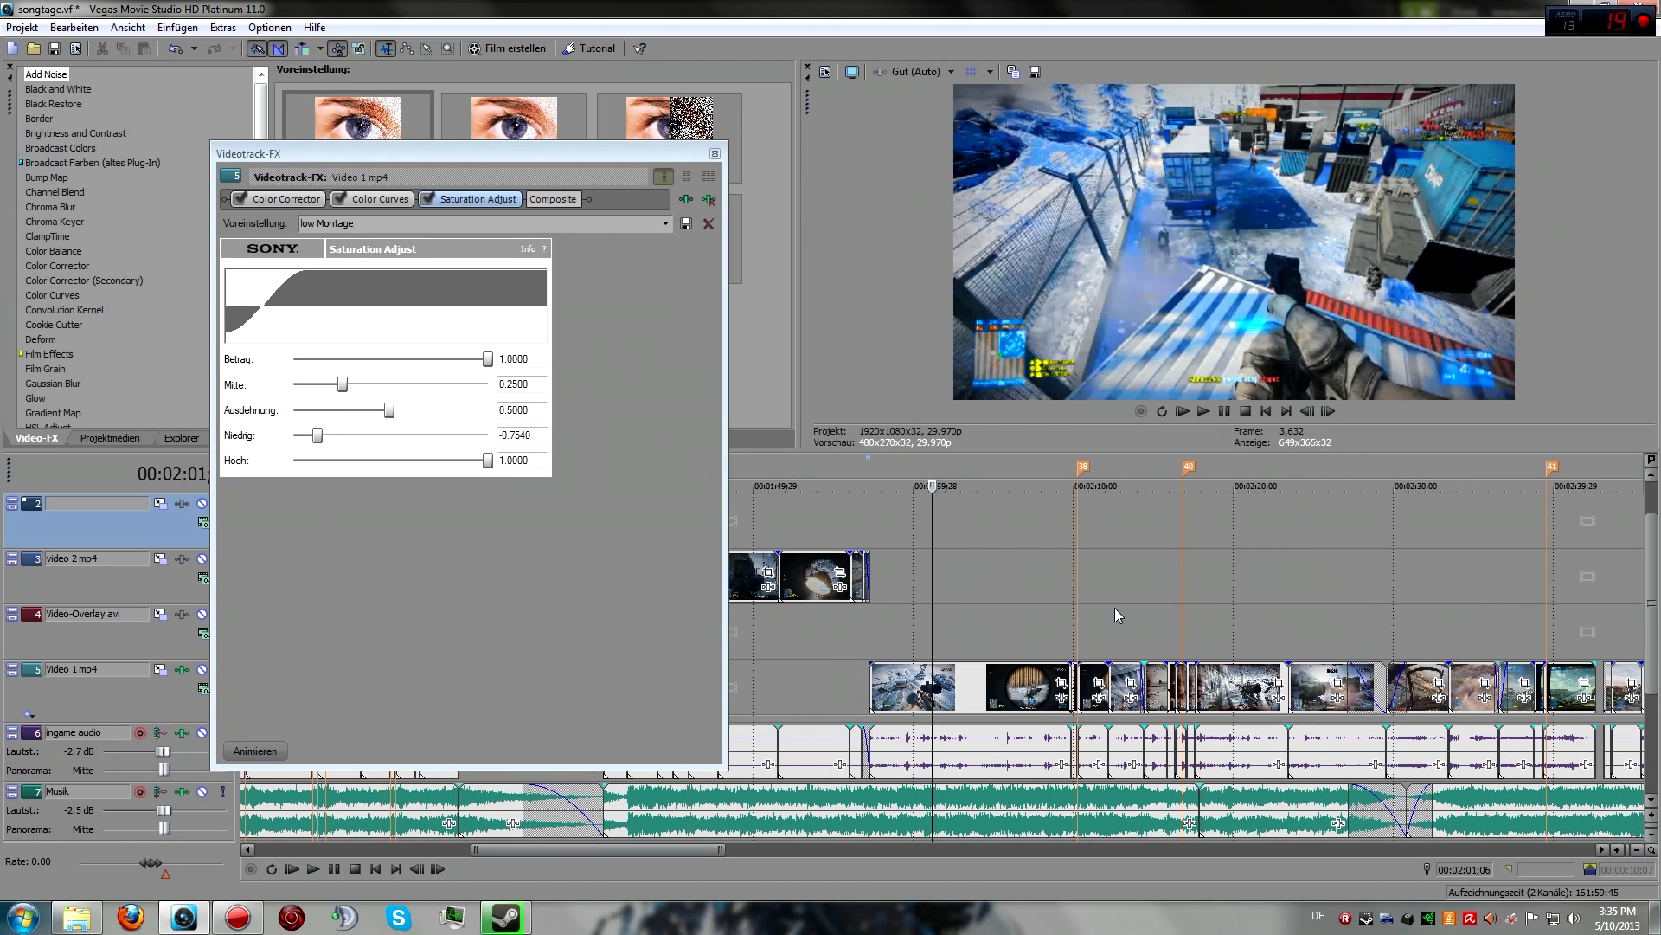
Check the grading at several timeline points, playing the jet cockpit clip from 00:02:31;18 and viewing the frame at 00:03:32;23
click(1232, 639)
click(1307, 642)
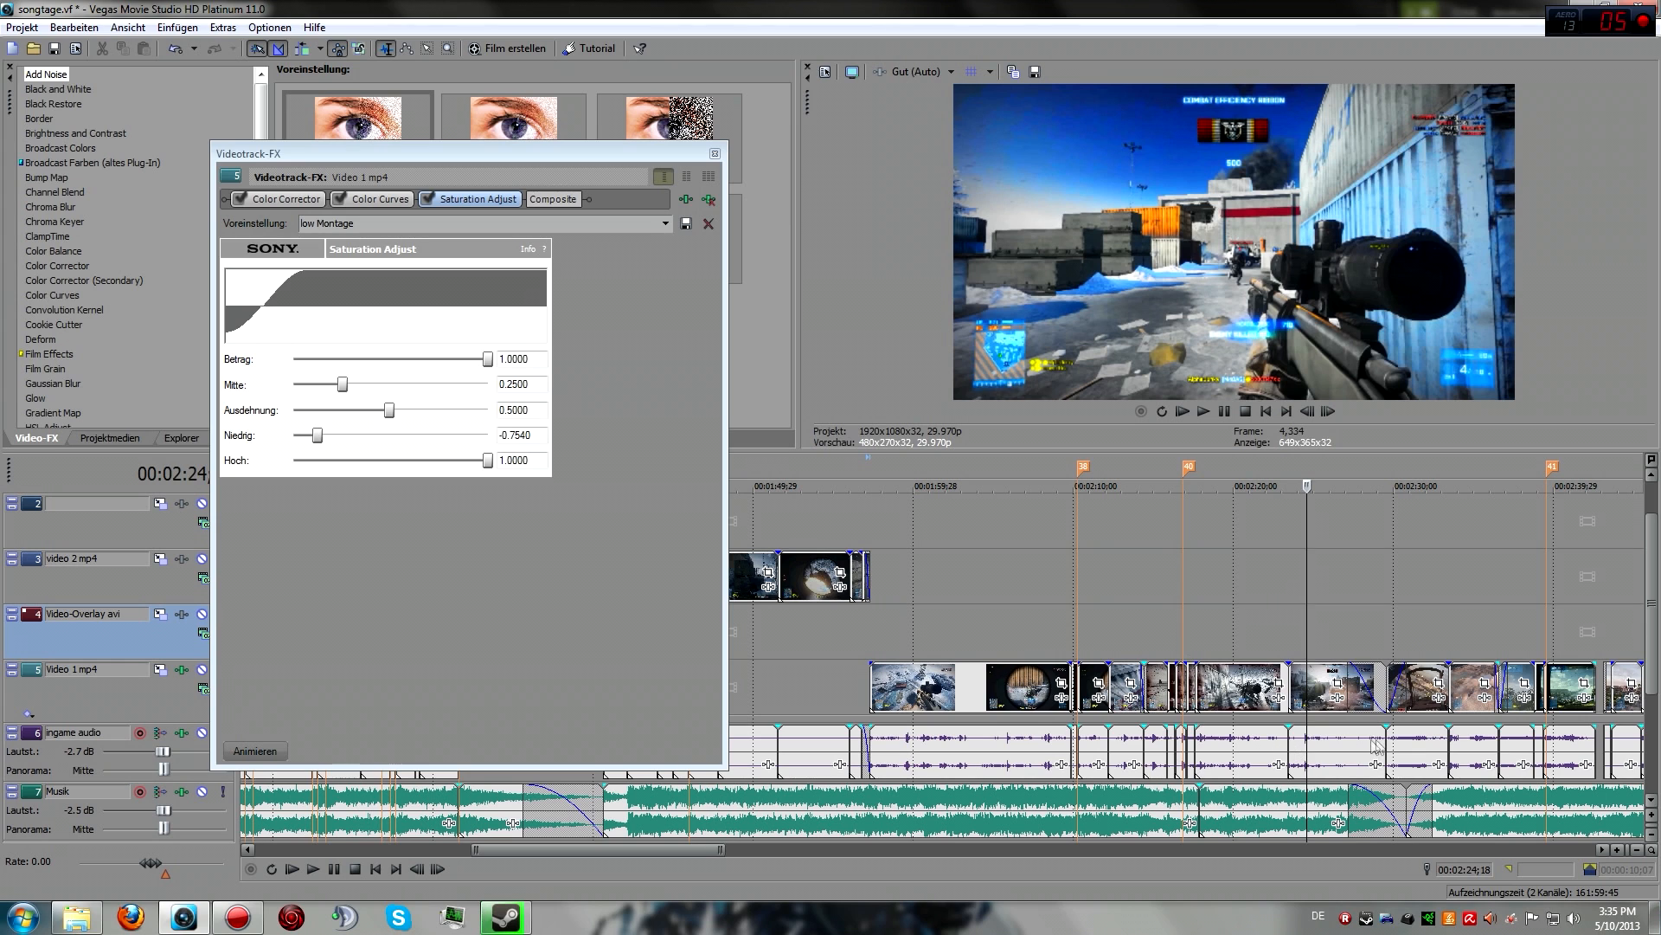
click(1419, 749)
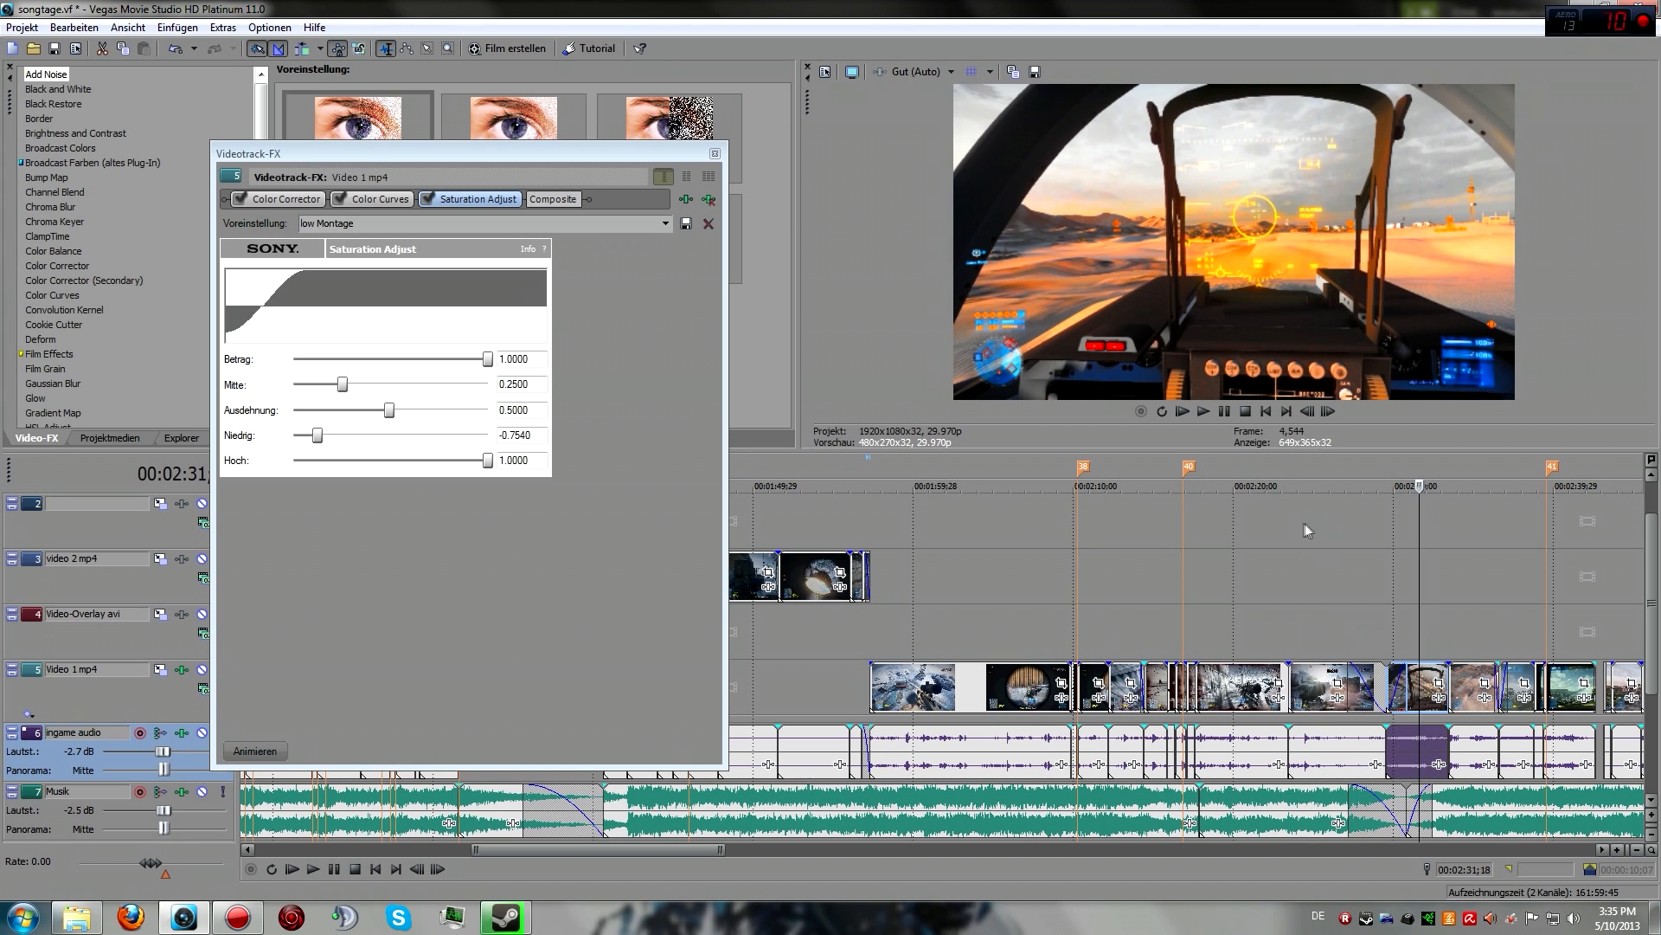
click(334, 870)
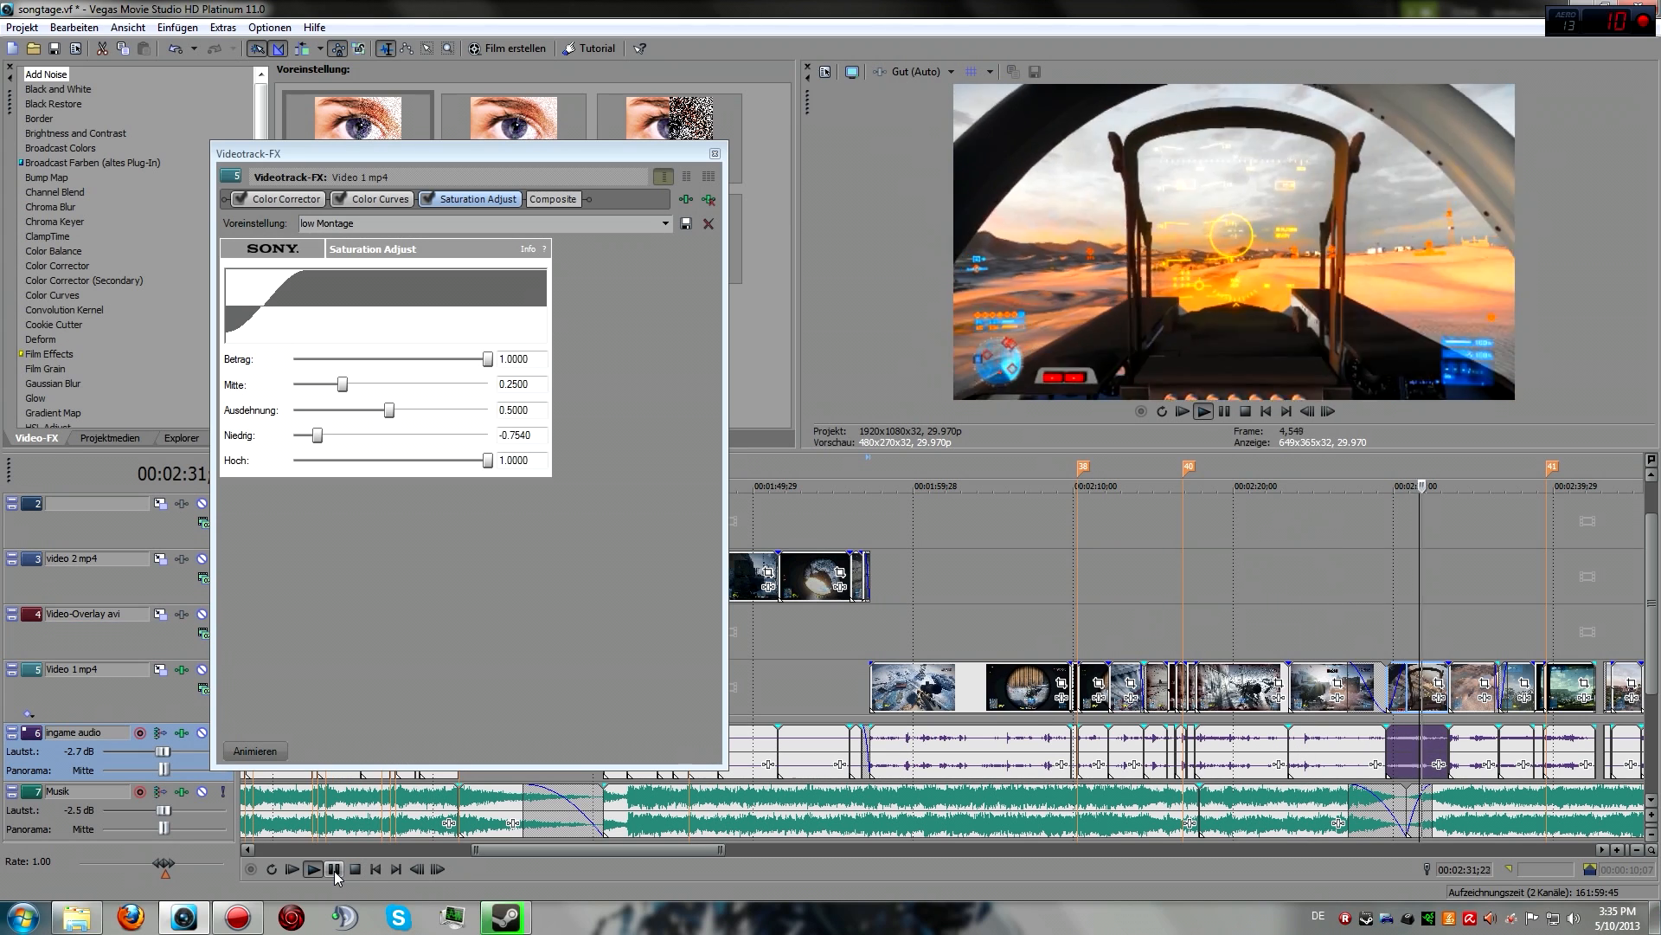
click(334, 870)
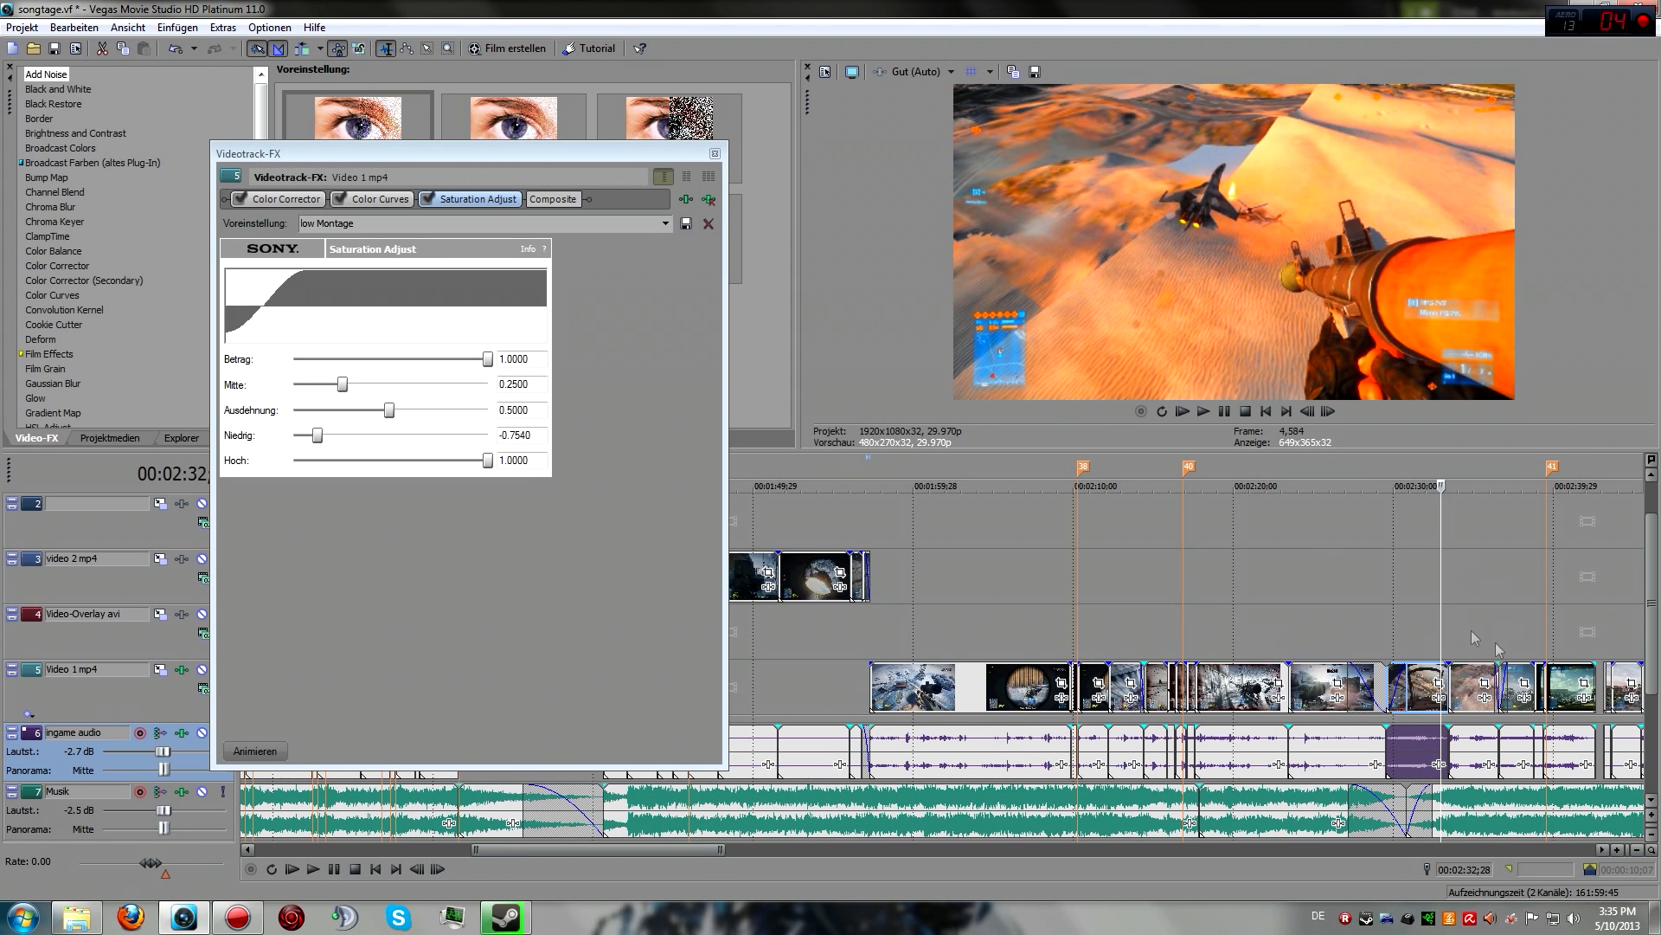
scroll(1247, 647, down, 4)
click(1291, 632)
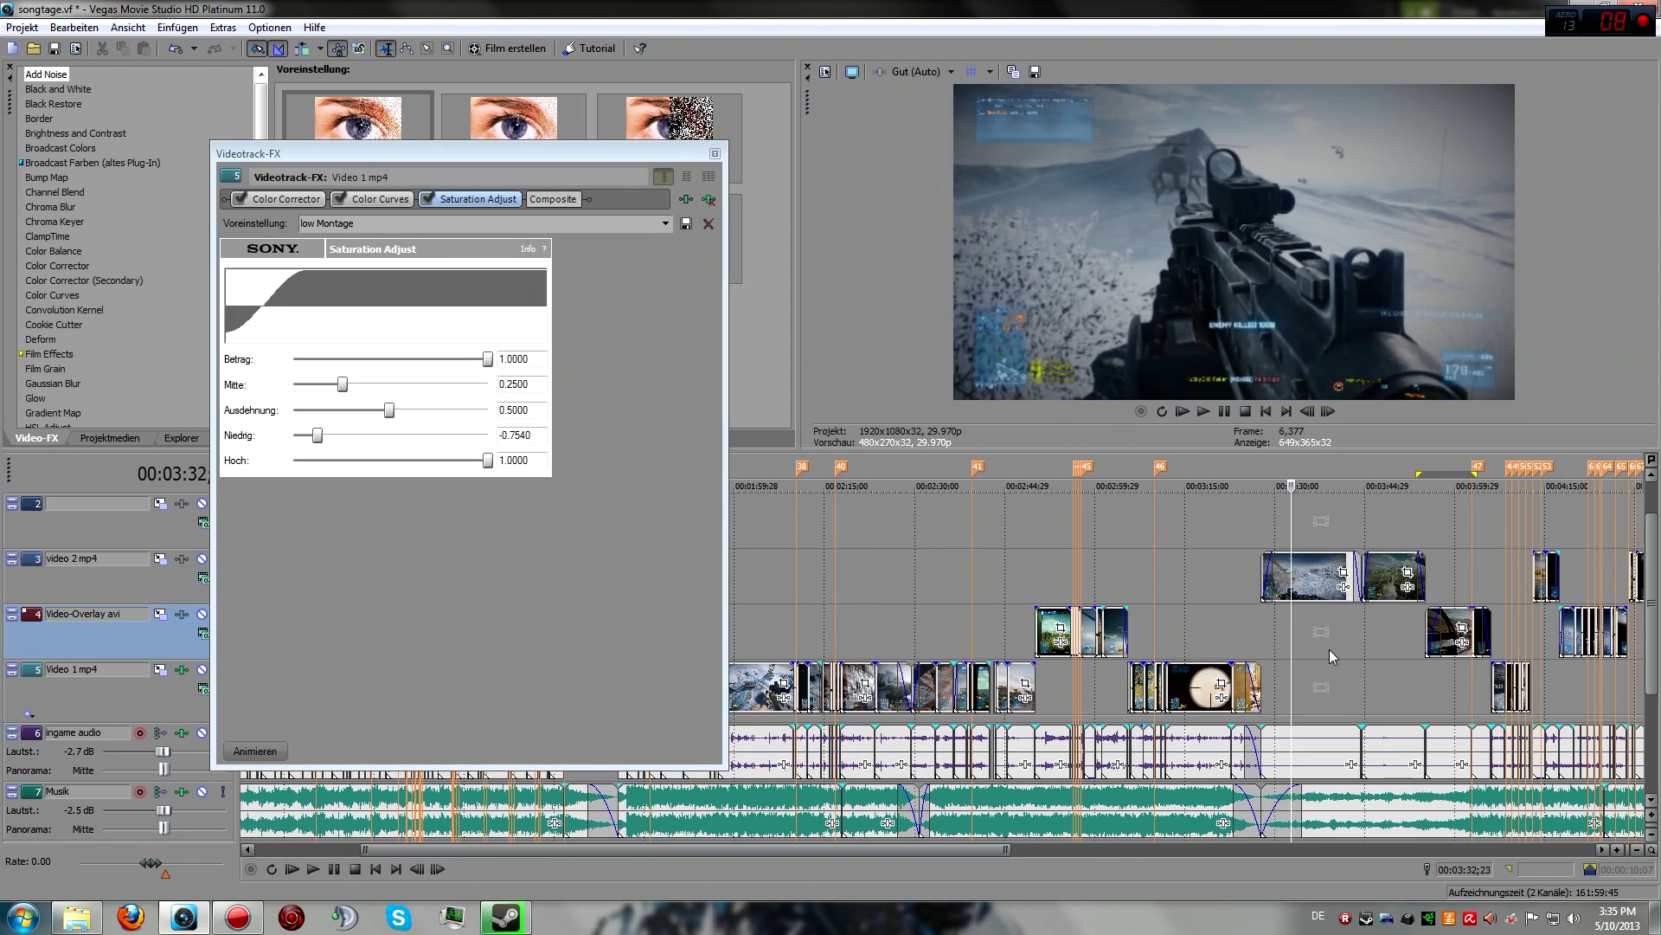
Check the grading of the orange sniper scope clip on the Video 1 track, playing it from 00:03:18;05 to 00:03:19;07
click(1388, 643)
scroll(1388, 646, down, 2)
click(811, 641)
scroll(823, 641, up, 6)
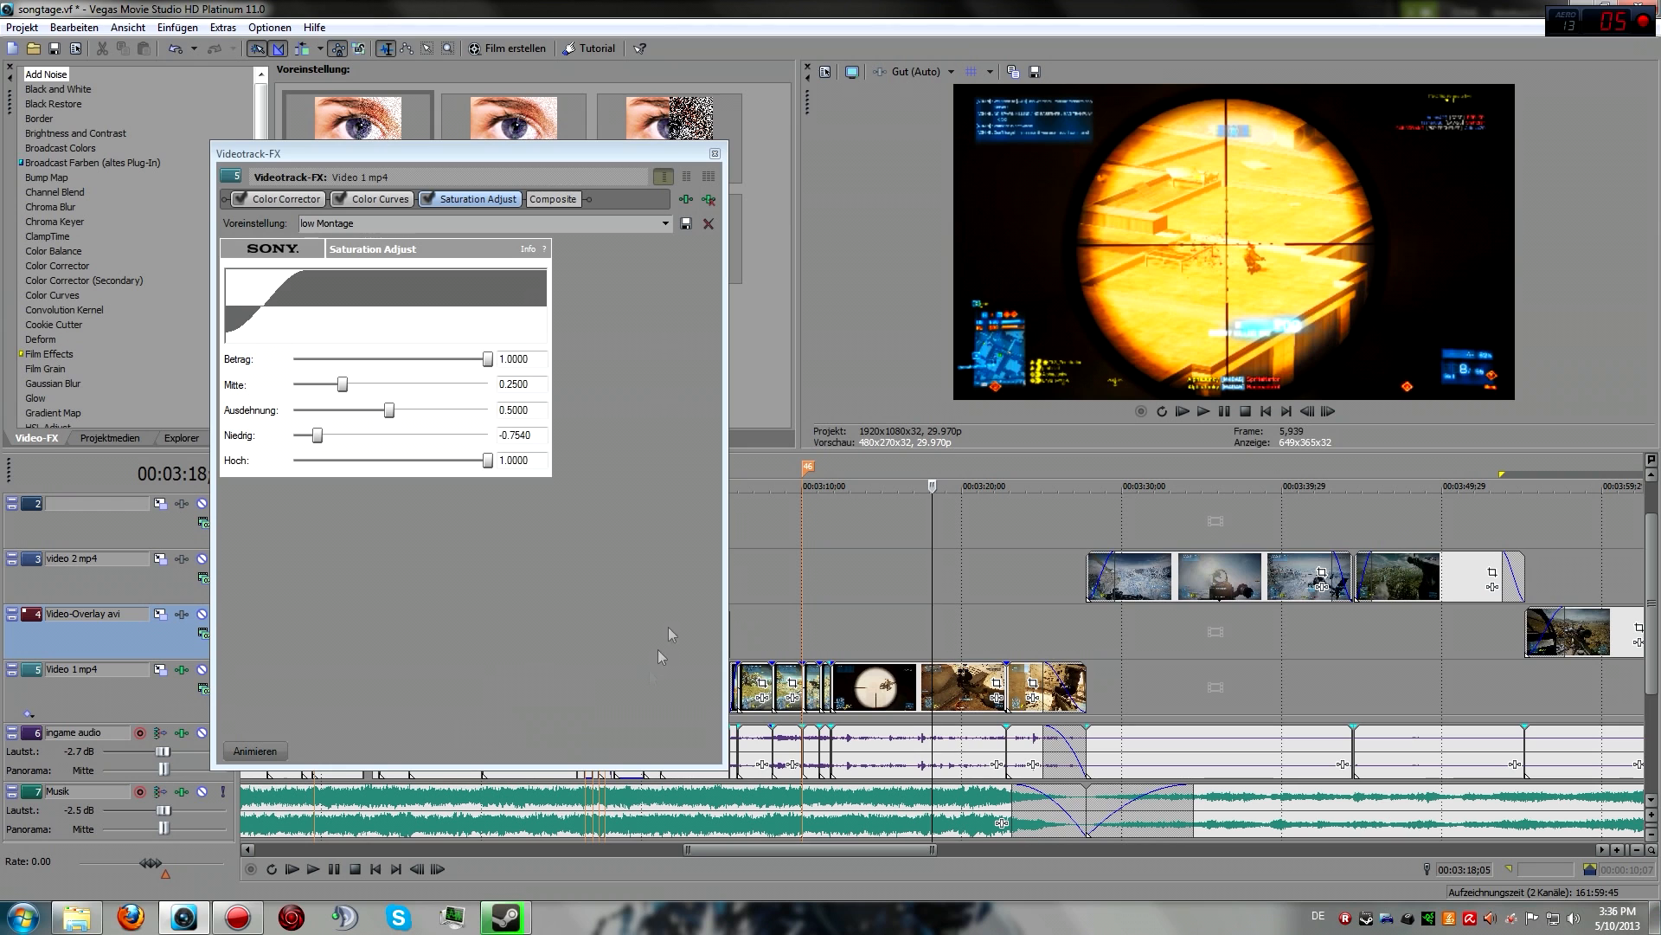
click(314, 869)
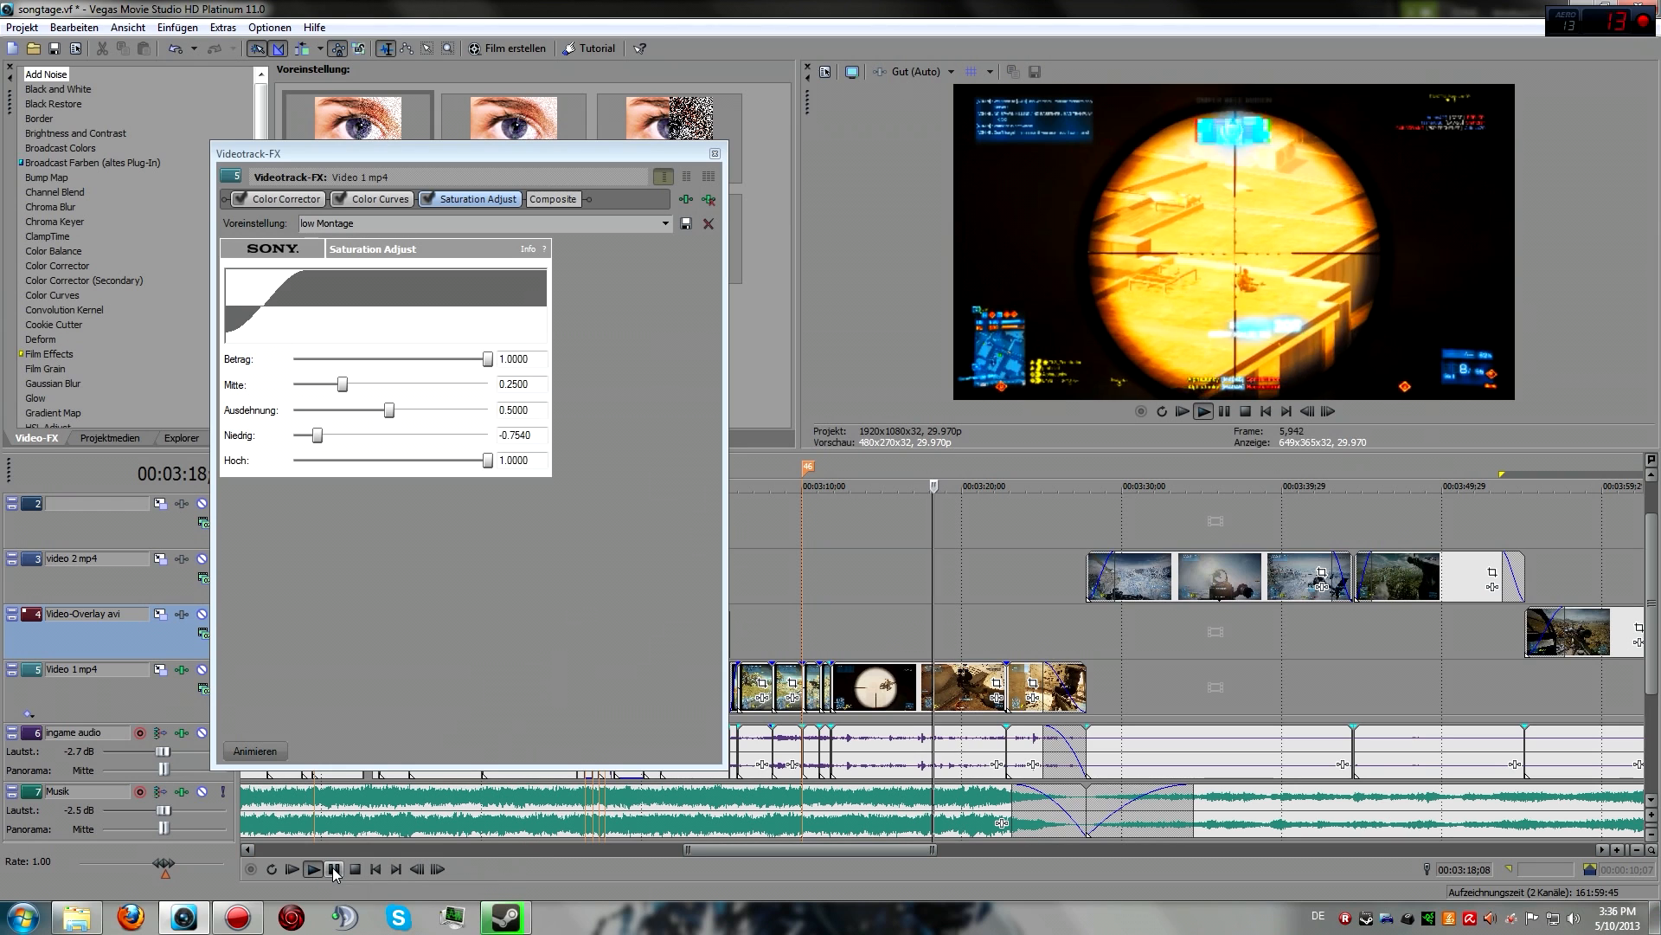
click(334, 868)
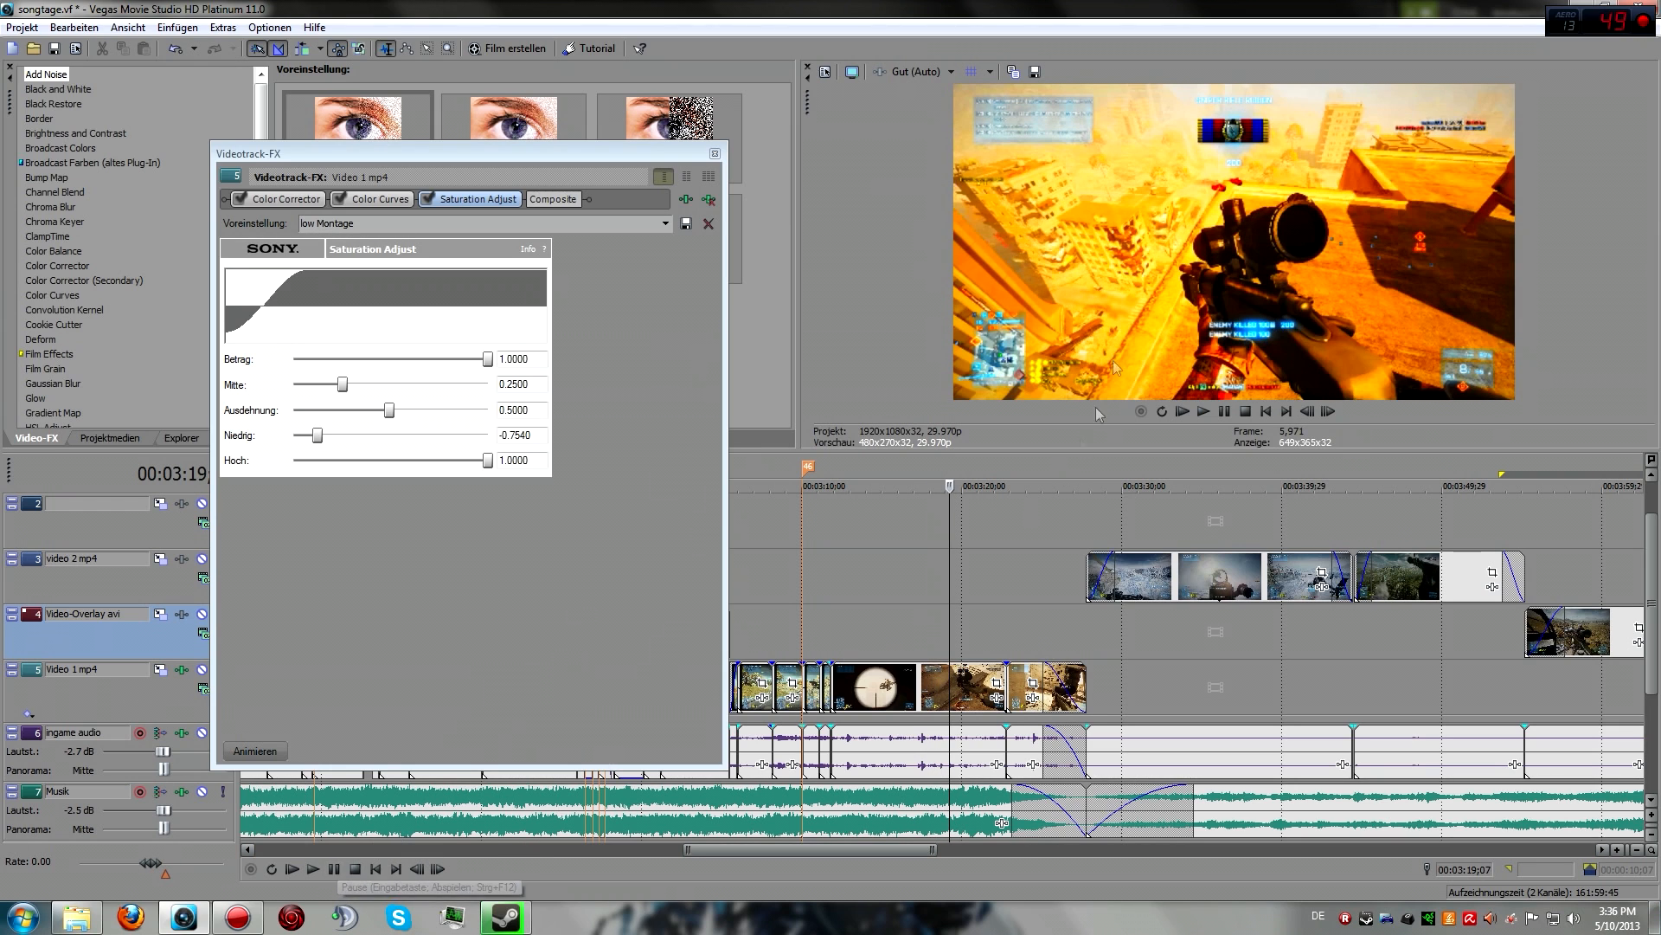
Compare the picture with Color Curves and Saturation Adjust off and on, viewing the frames at 00:03:19;07 and 00:04:00;24
click(337, 203)
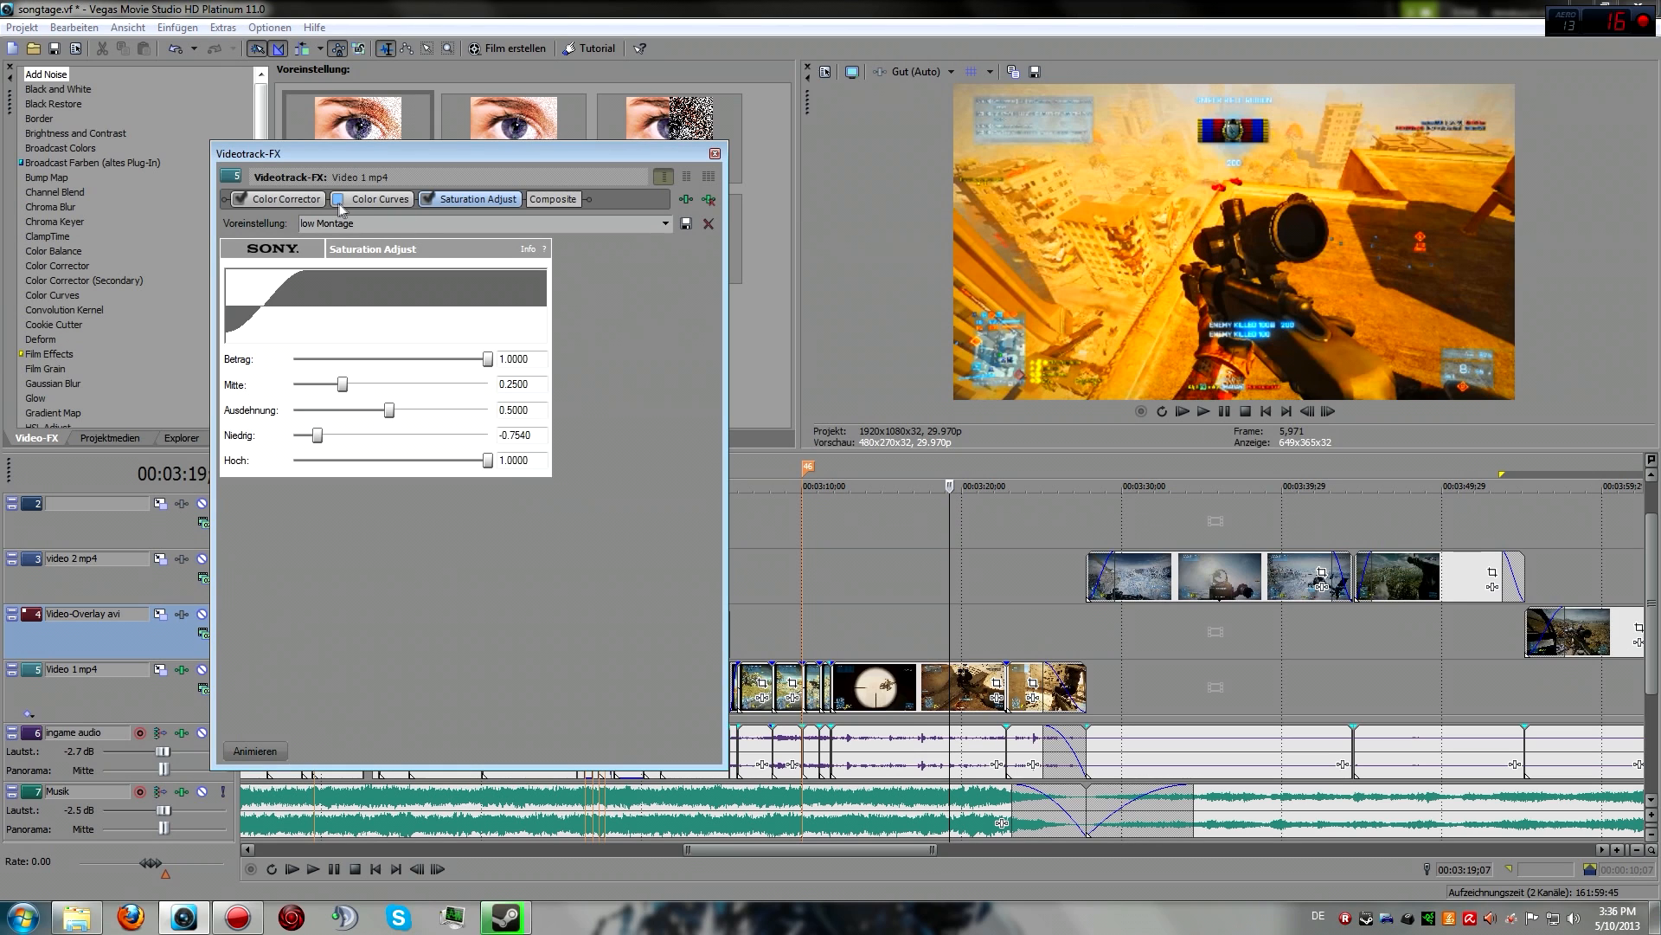
click(428, 199)
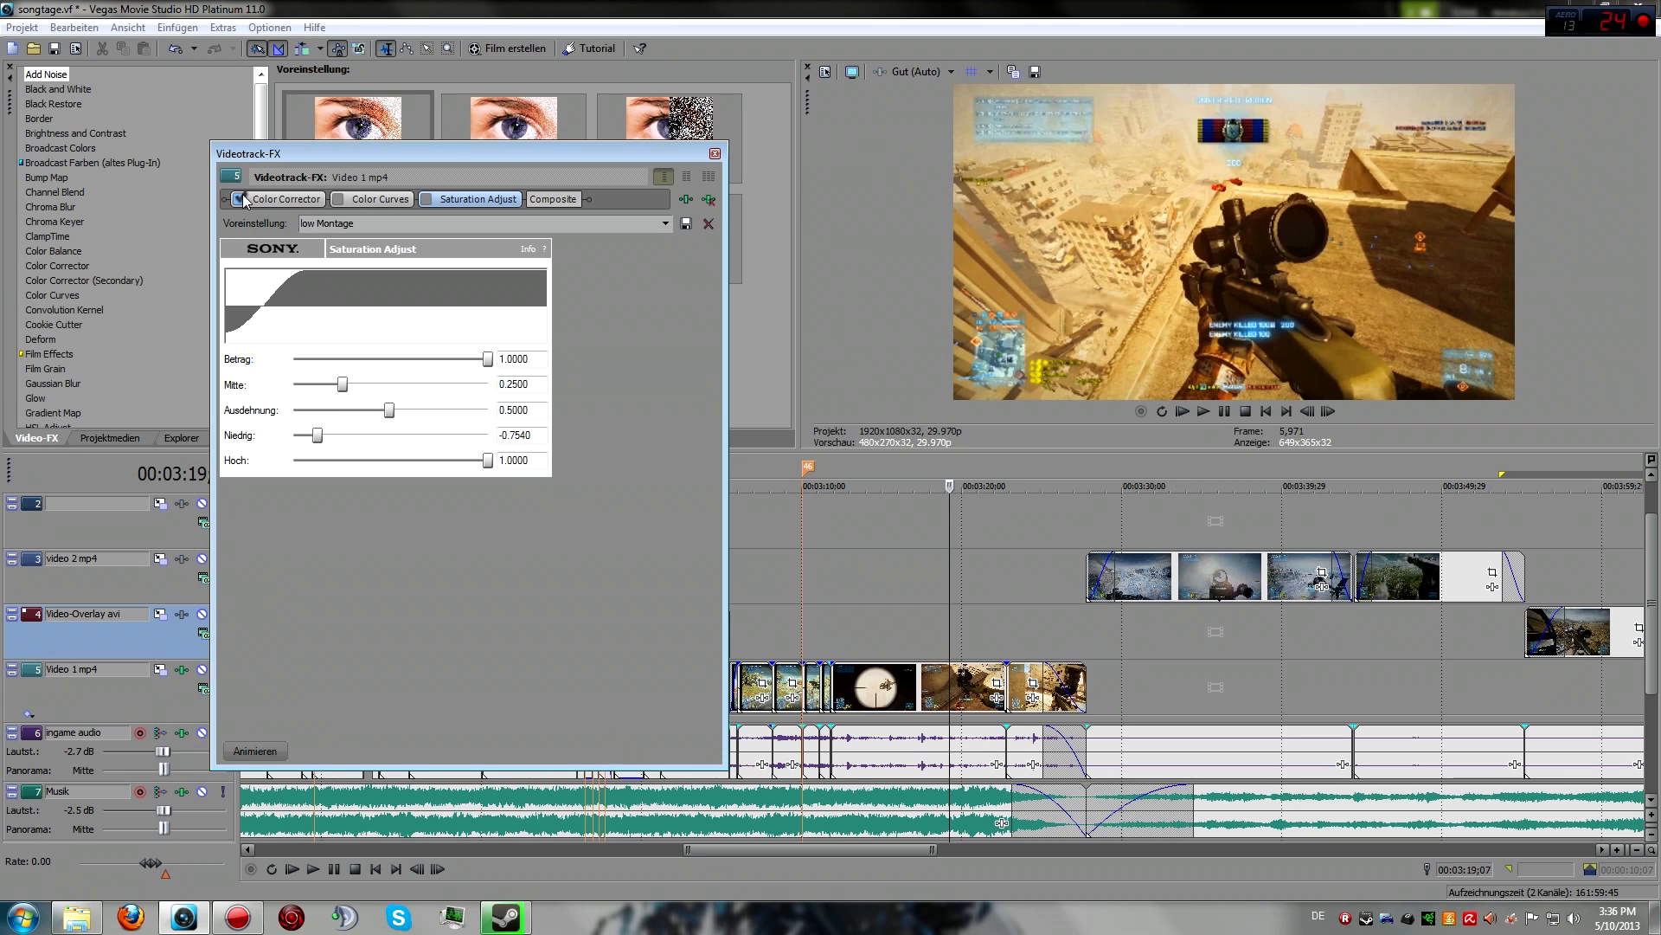
click(352, 196)
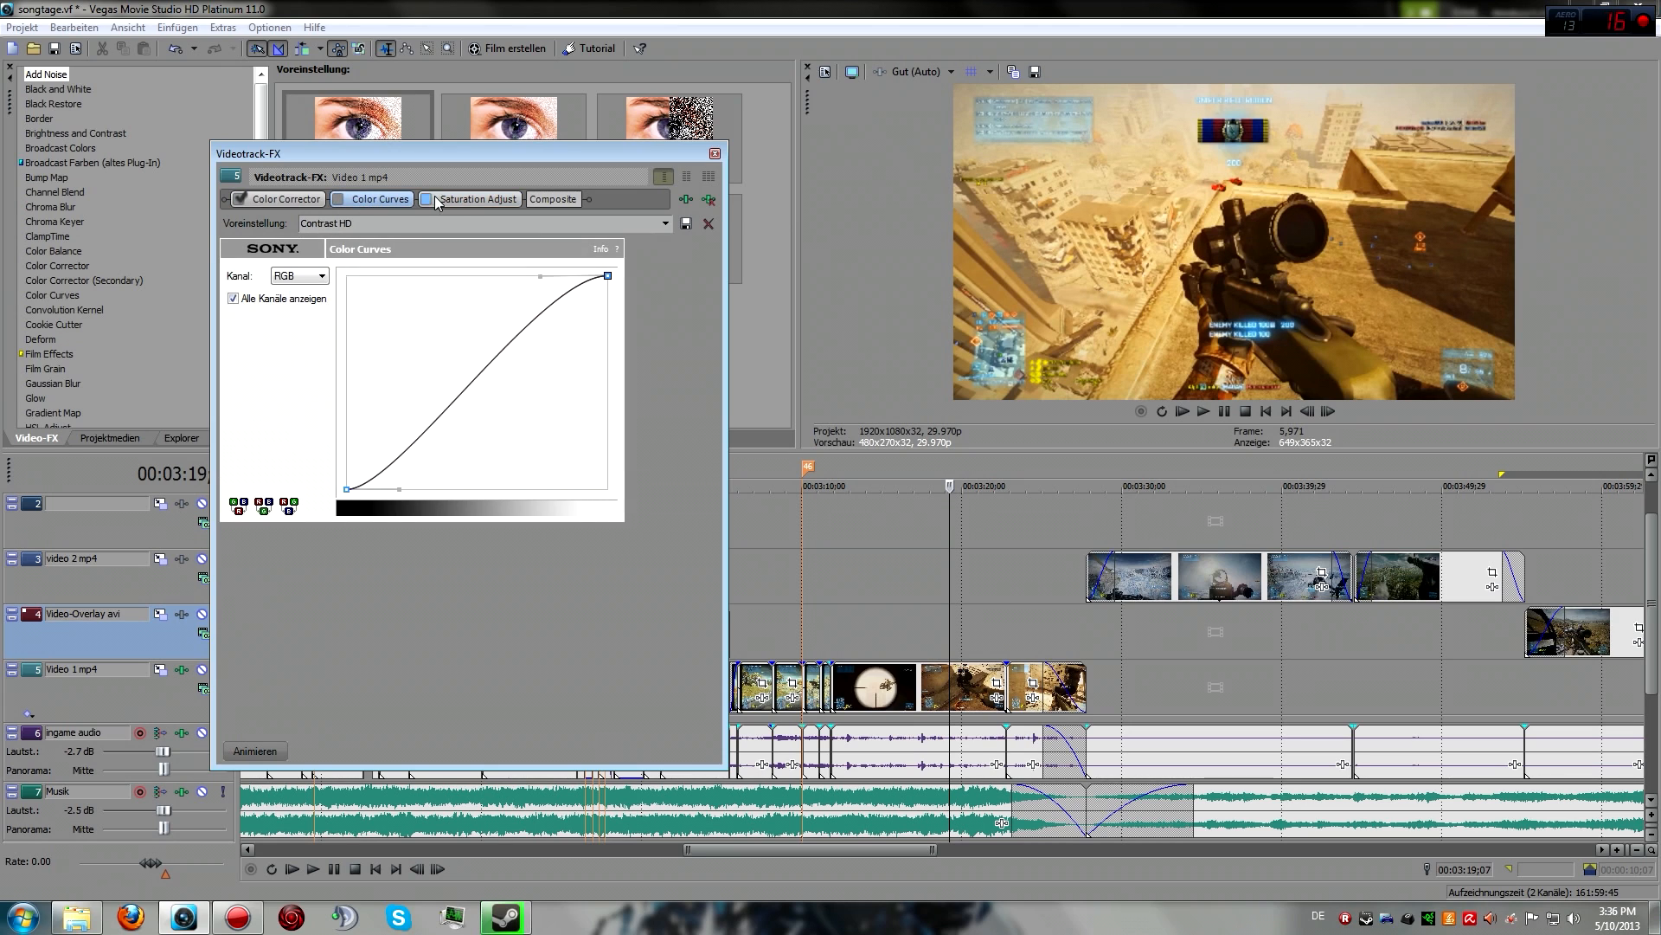
click(338, 199)
click(1614, 686)
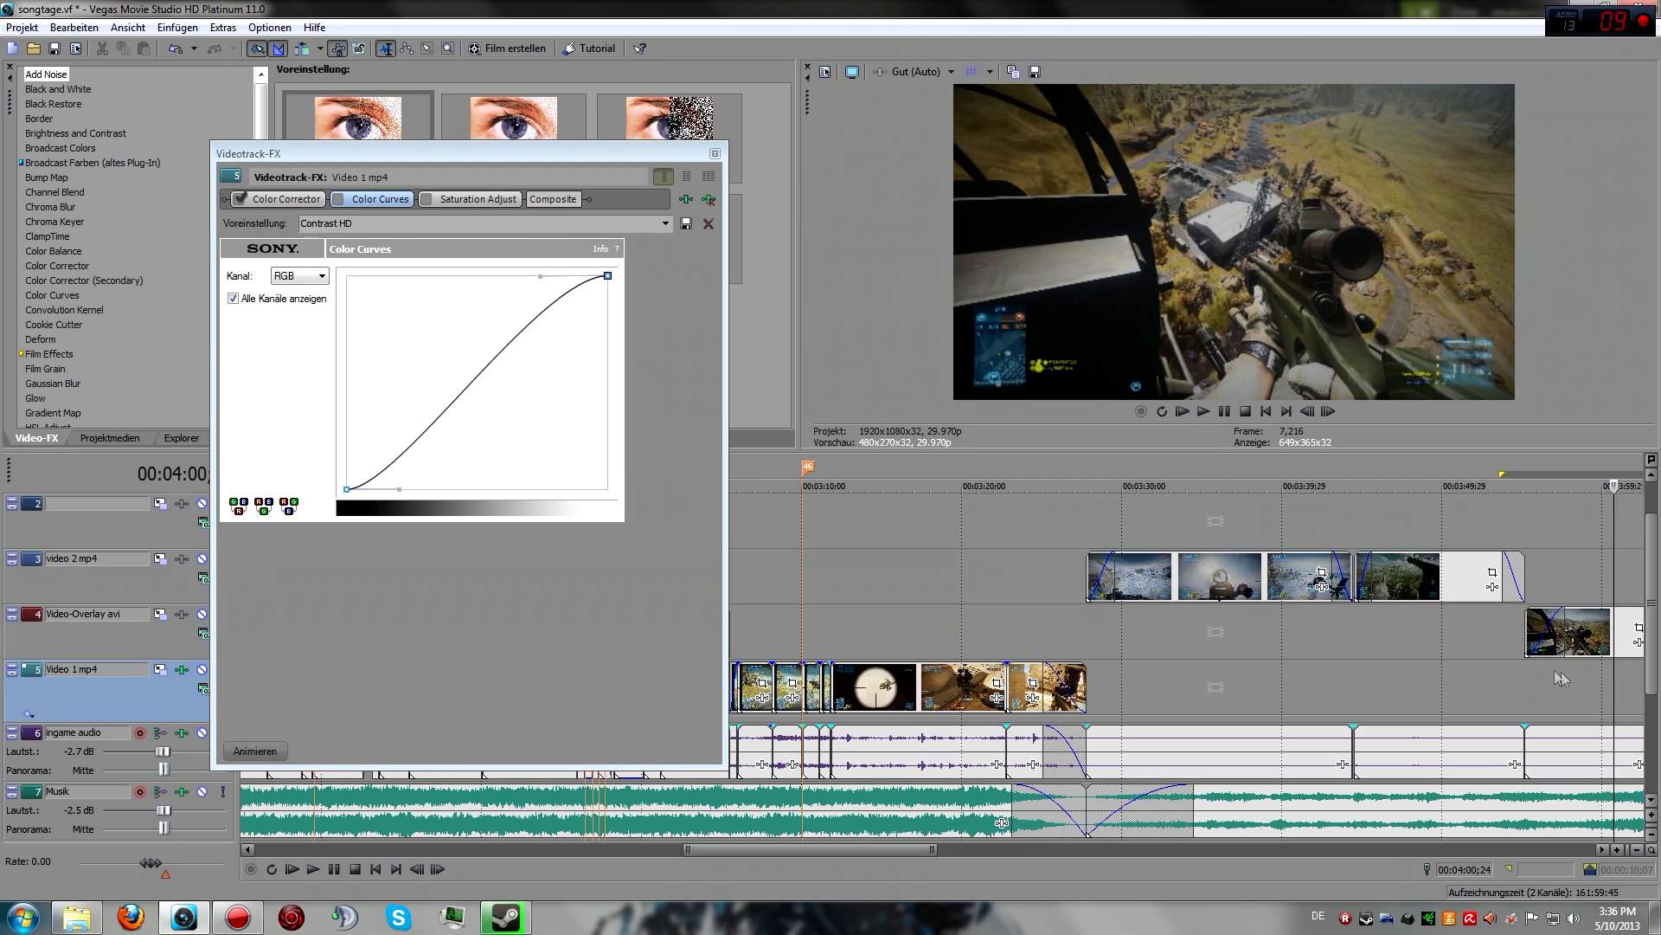
click(339, 200)
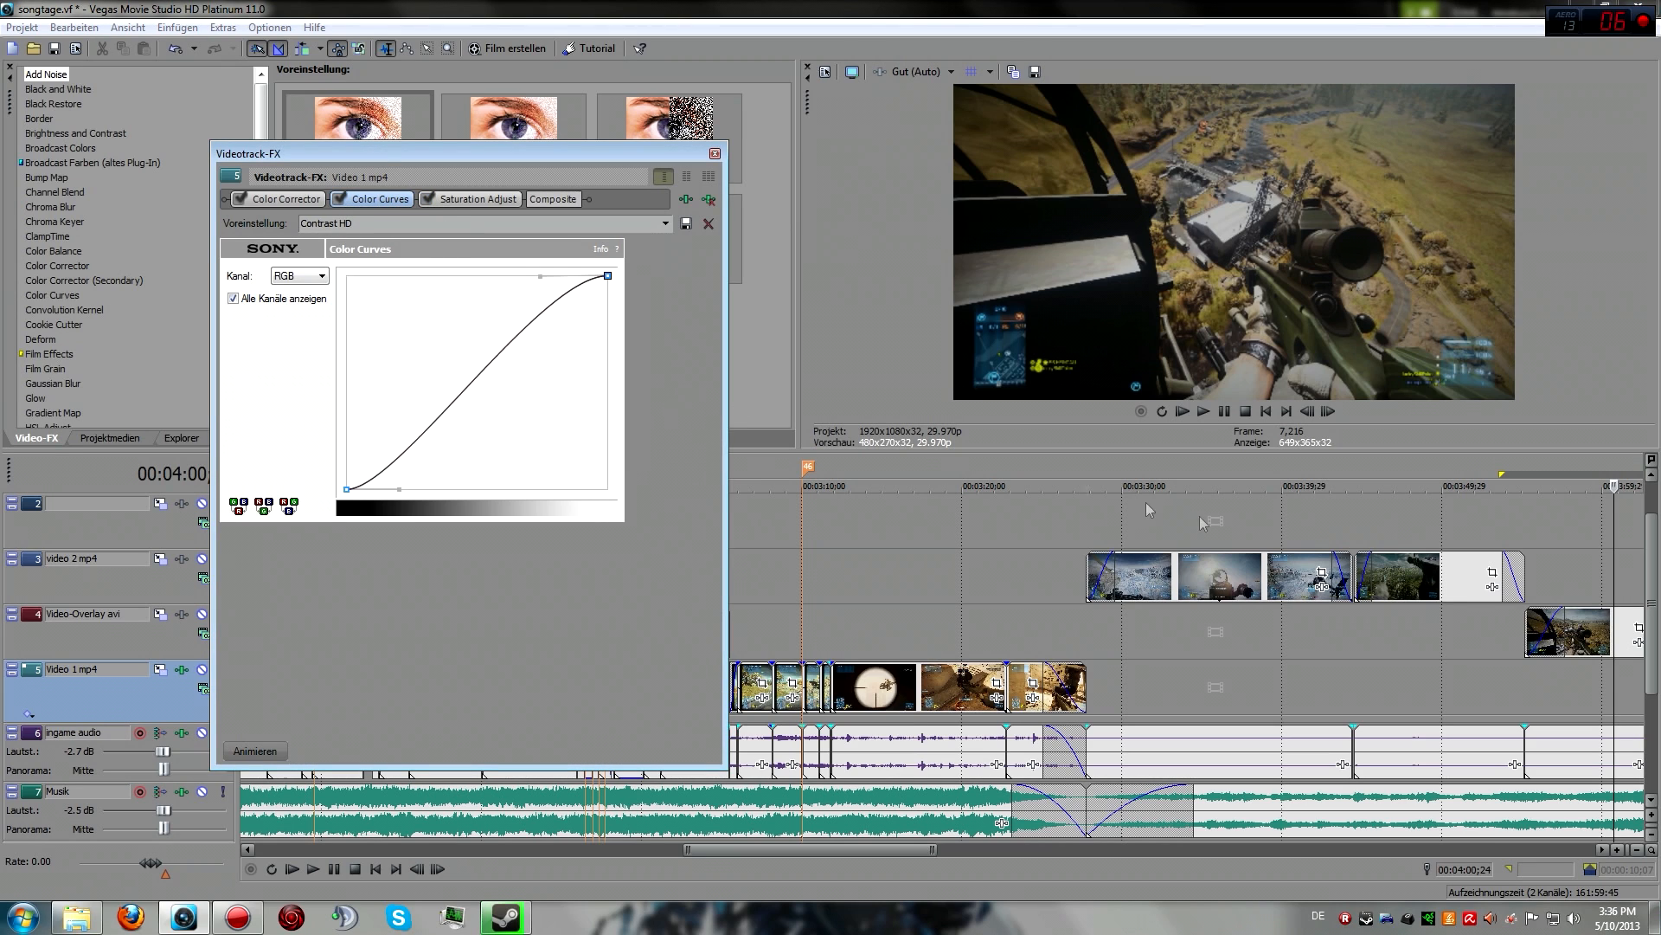
View the sunset desert clip at 00:04:44;28 and play it from 00:04:47;04 to 00:04:51;14
click(1617, 697)
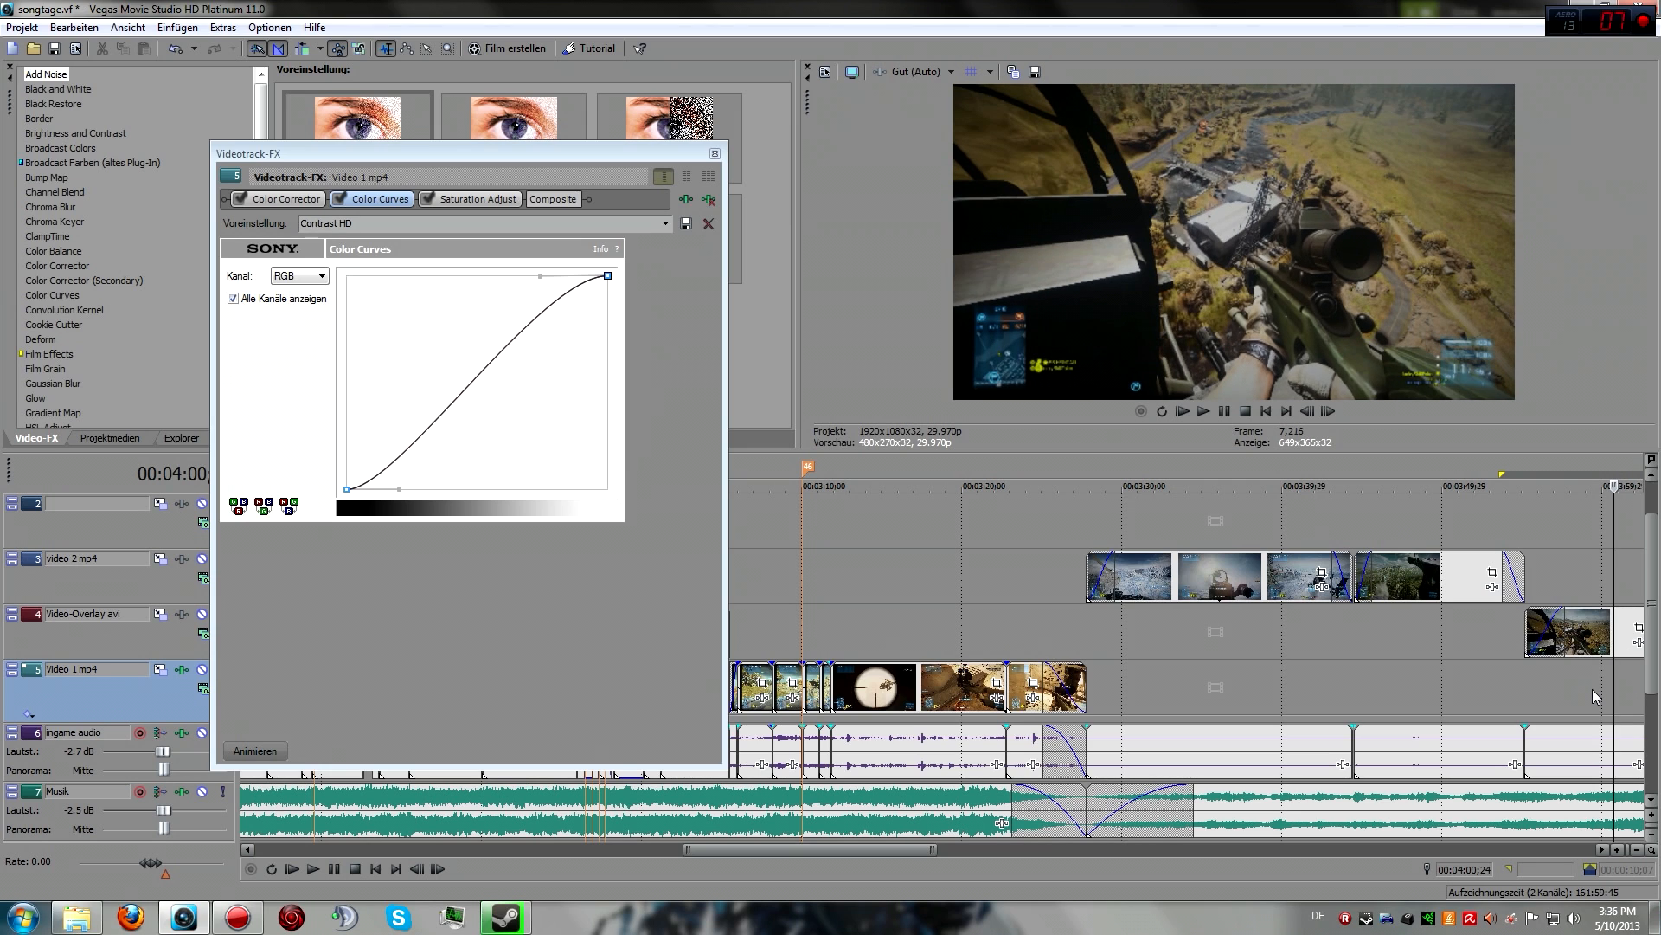
click(1593, 695)
scroll(1615, 695, down, 5)
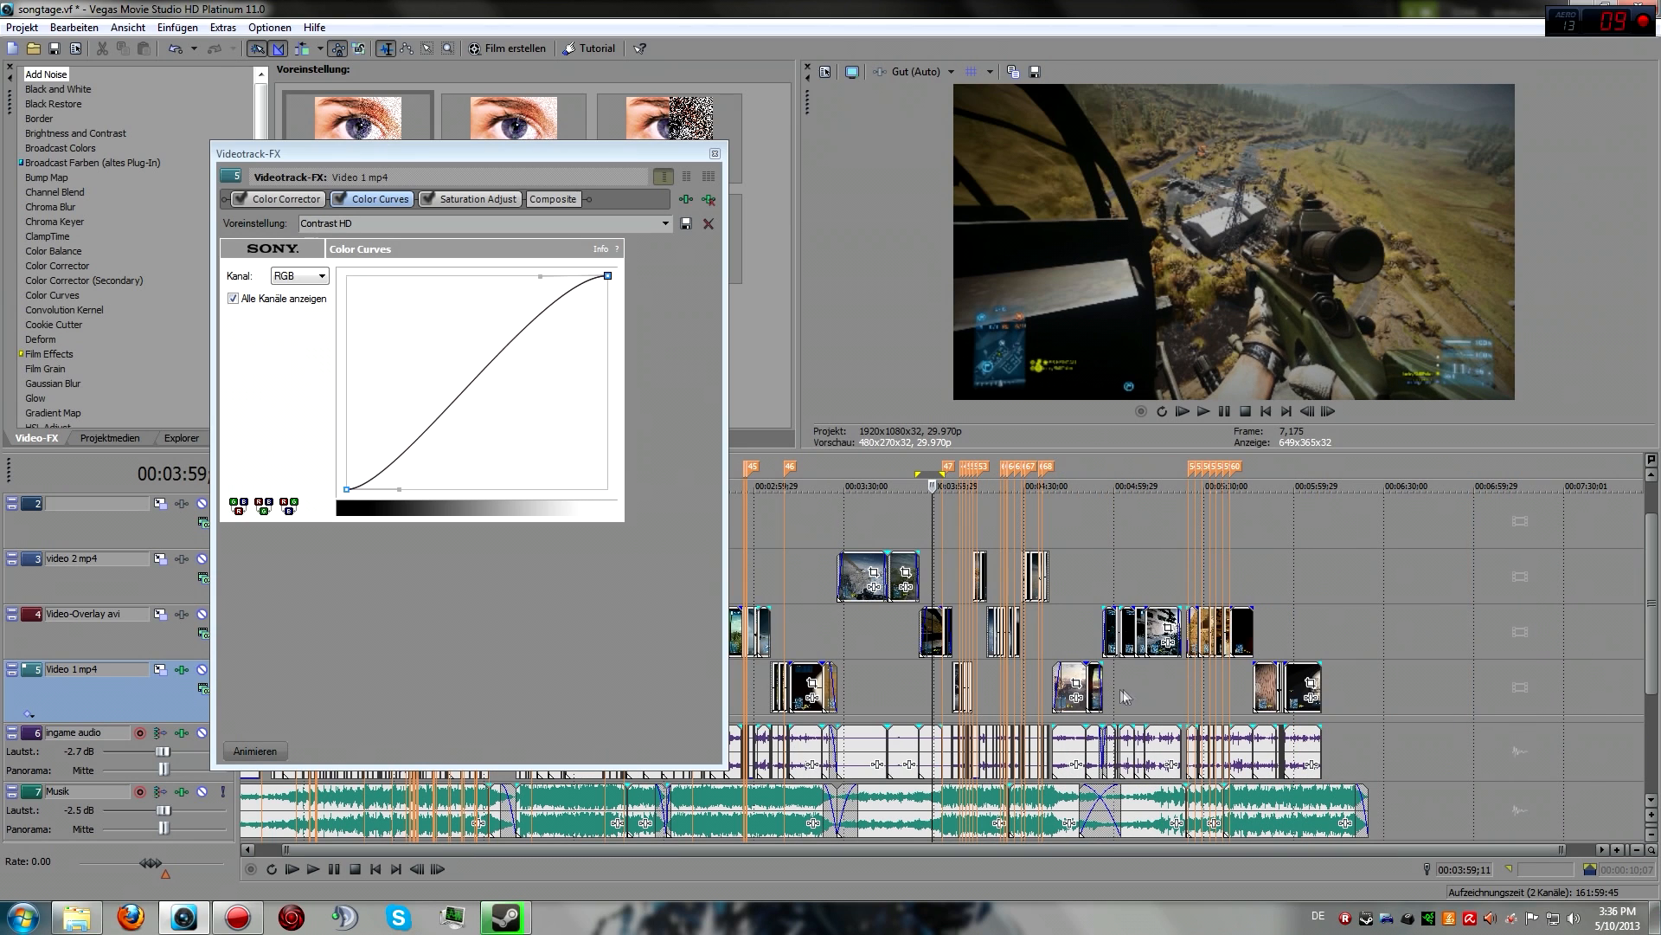
click(1070, 634)
scroll(1070, 633, up, 5)
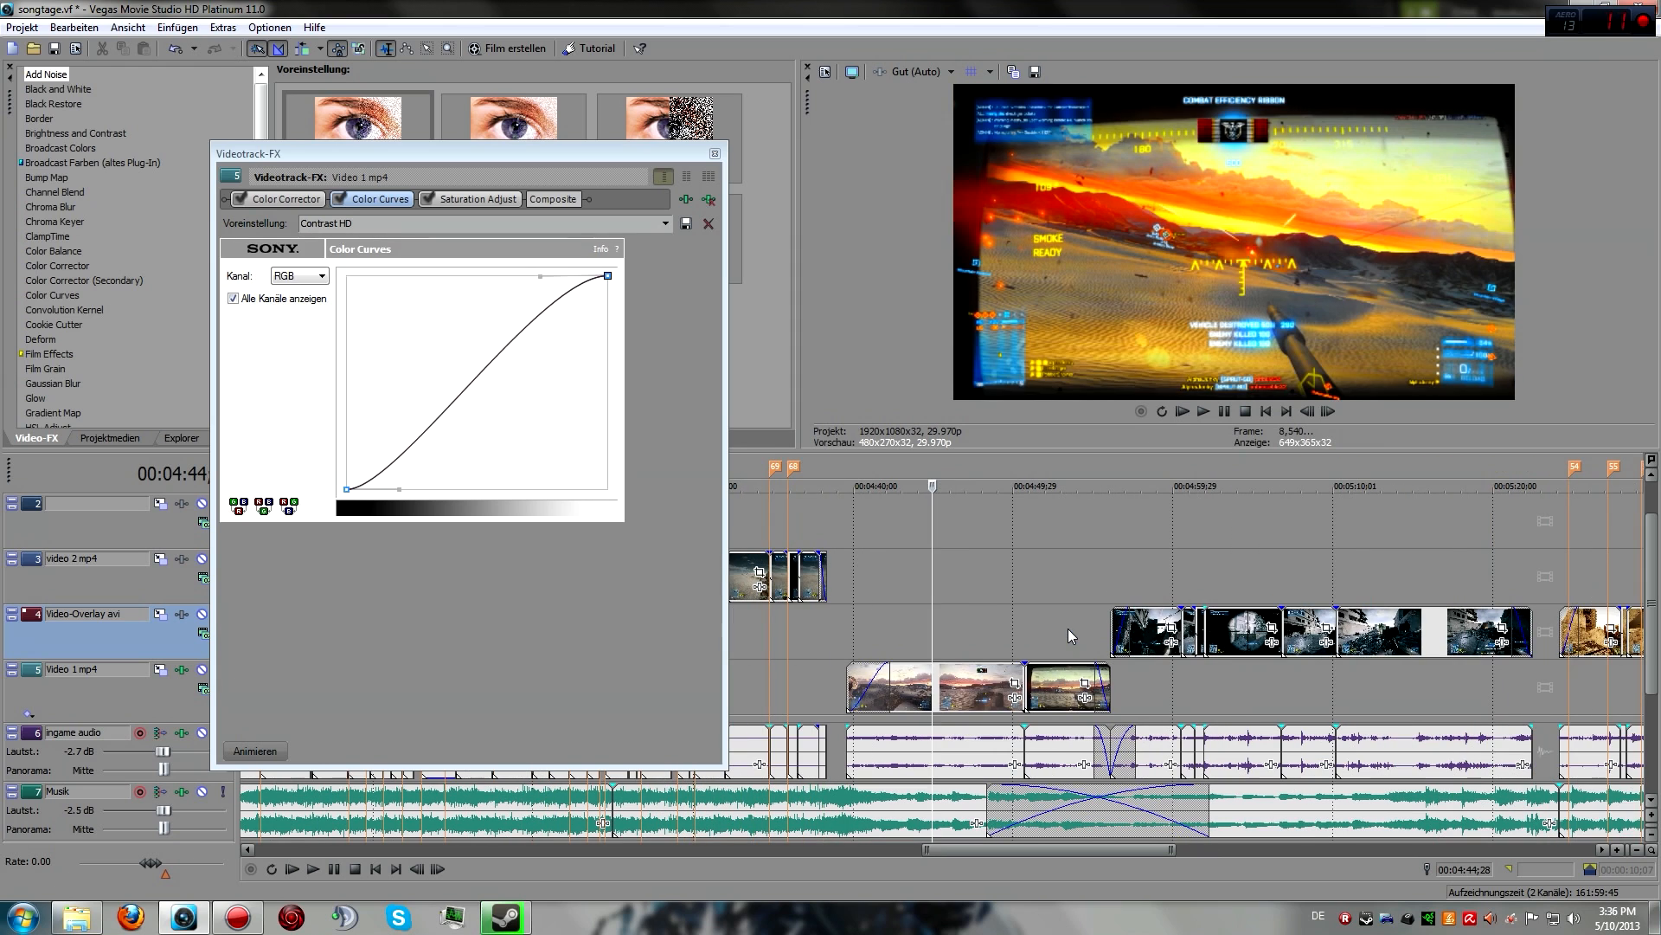
click(967, 641)
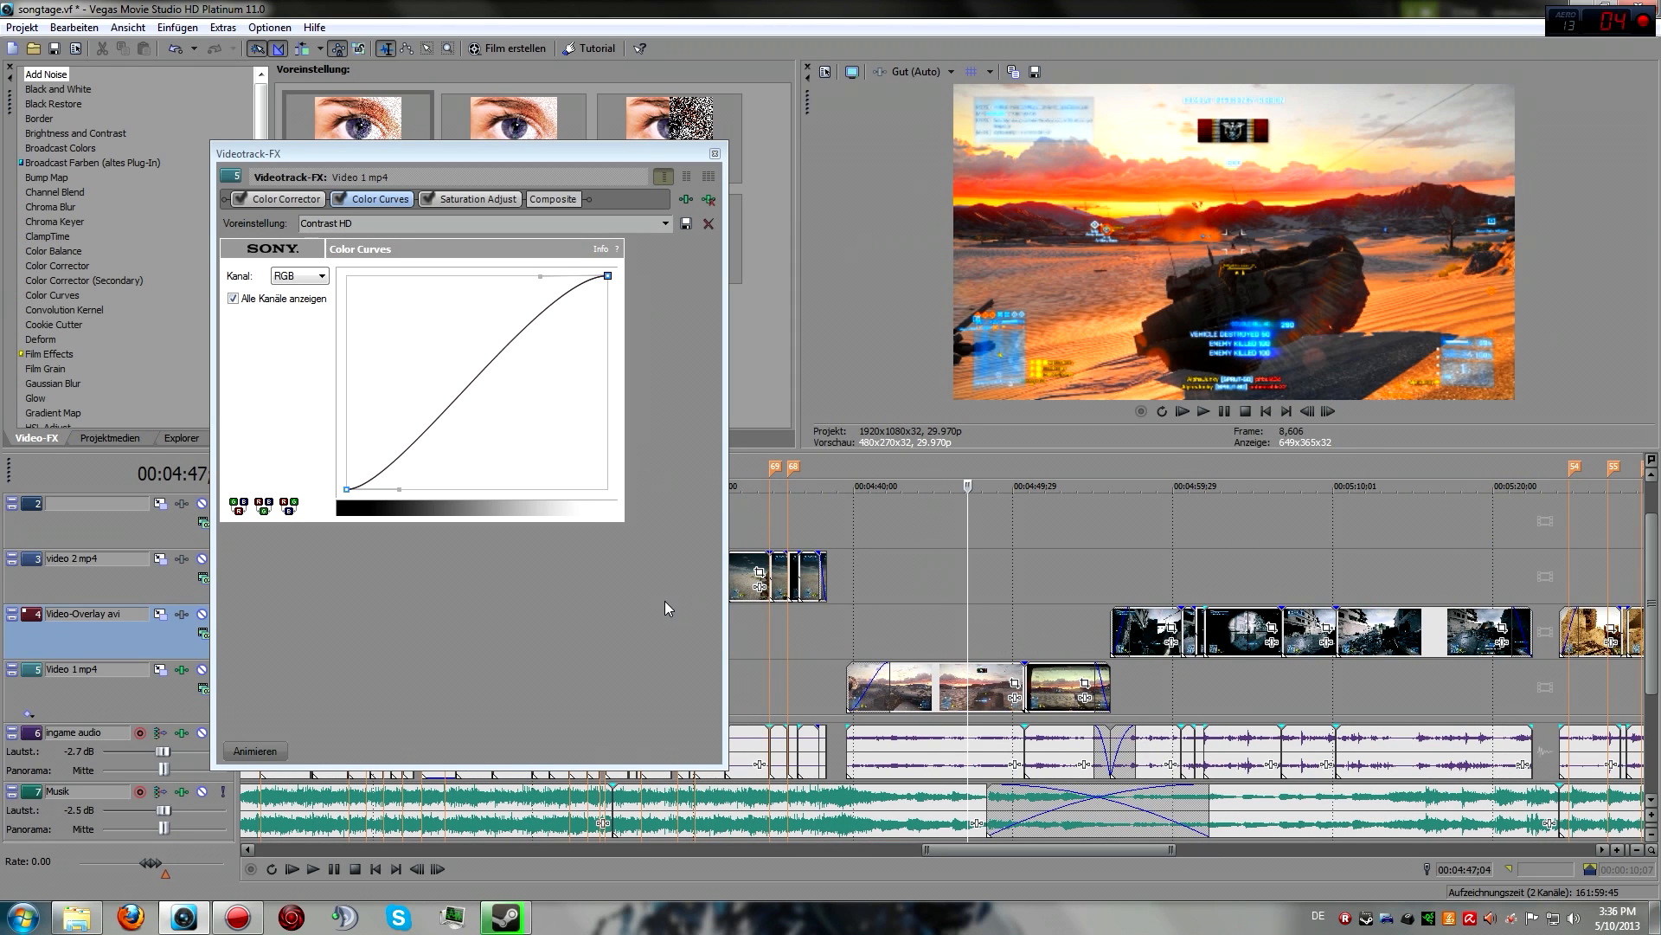
click(314, 869)
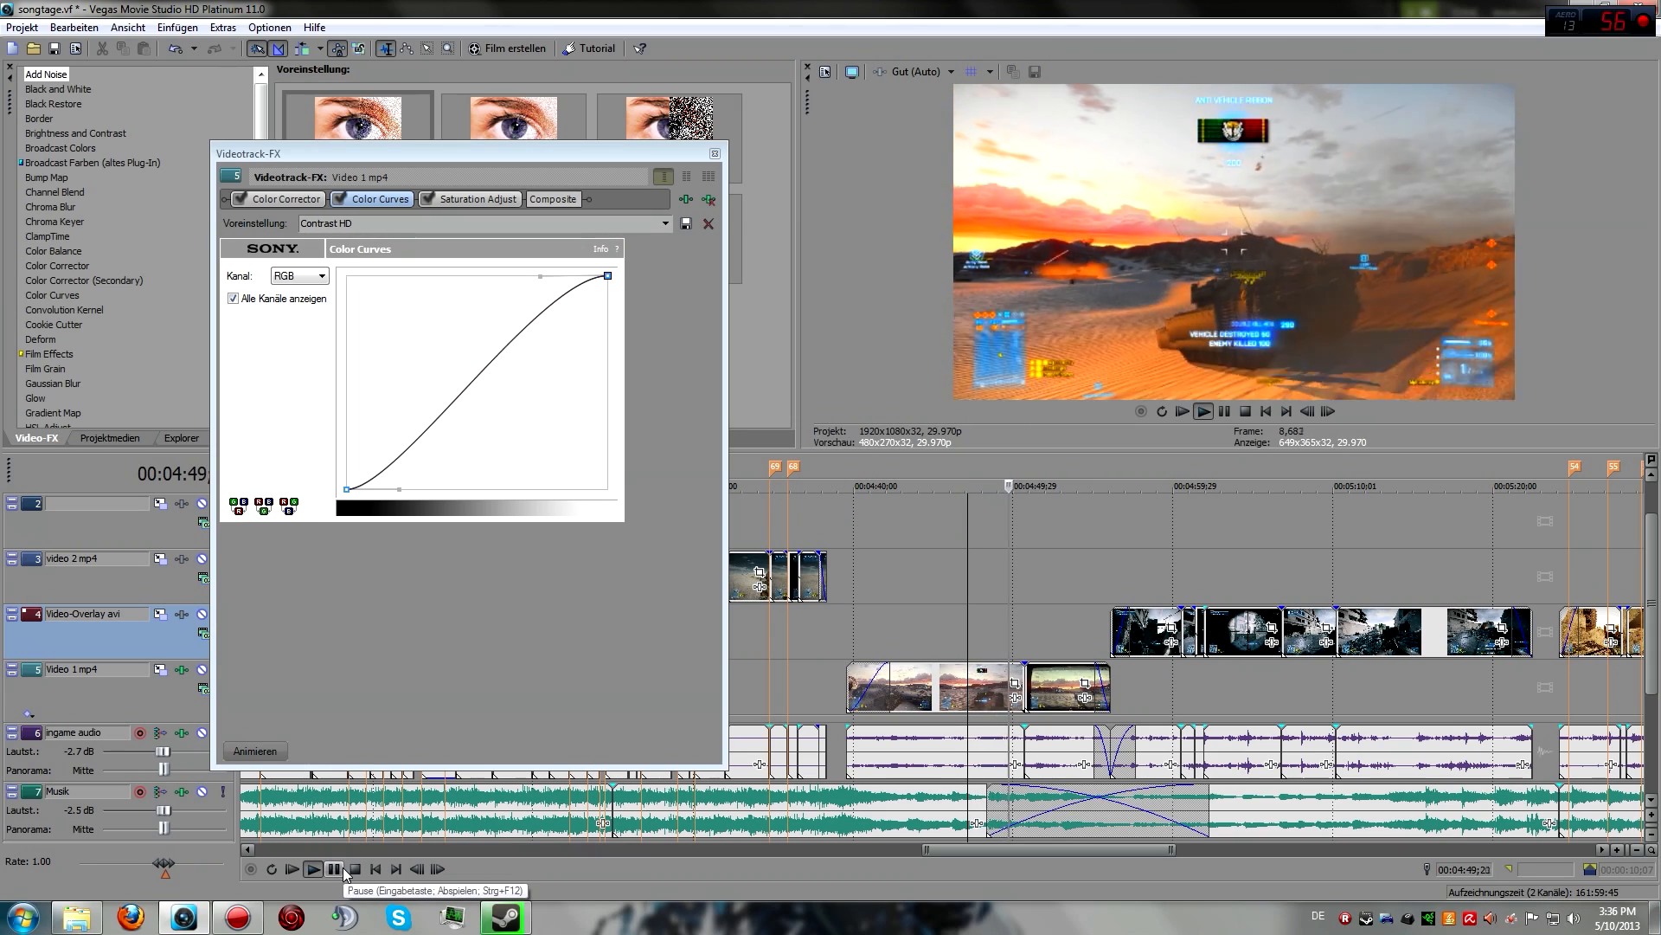
click(339, 871)
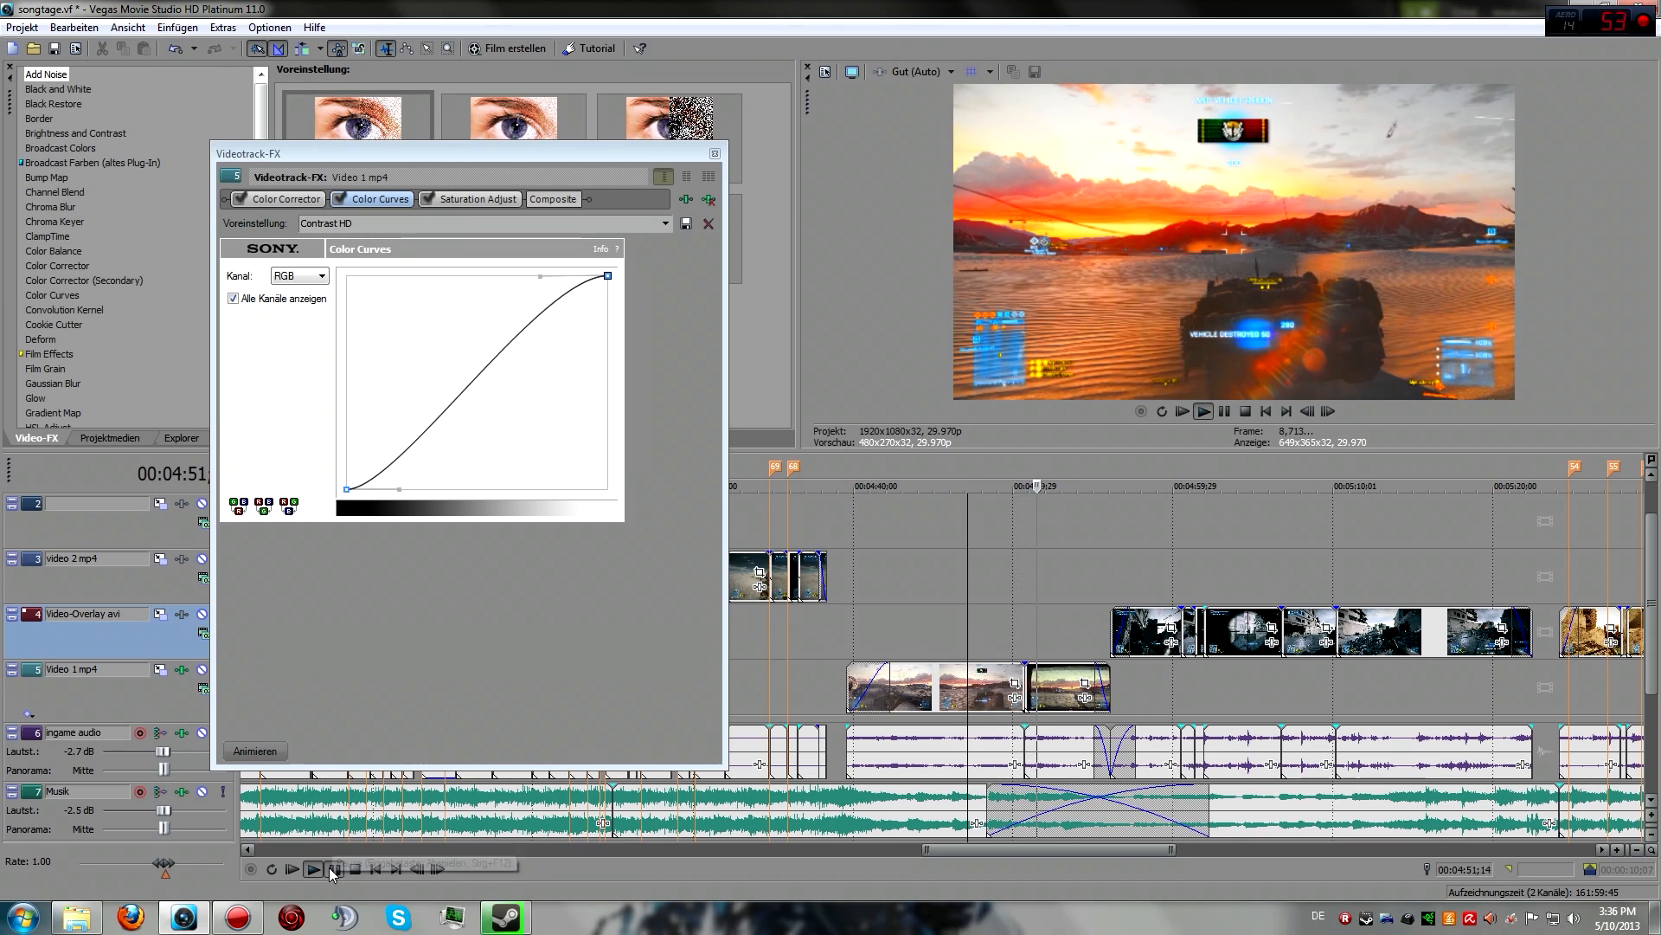
key(space)
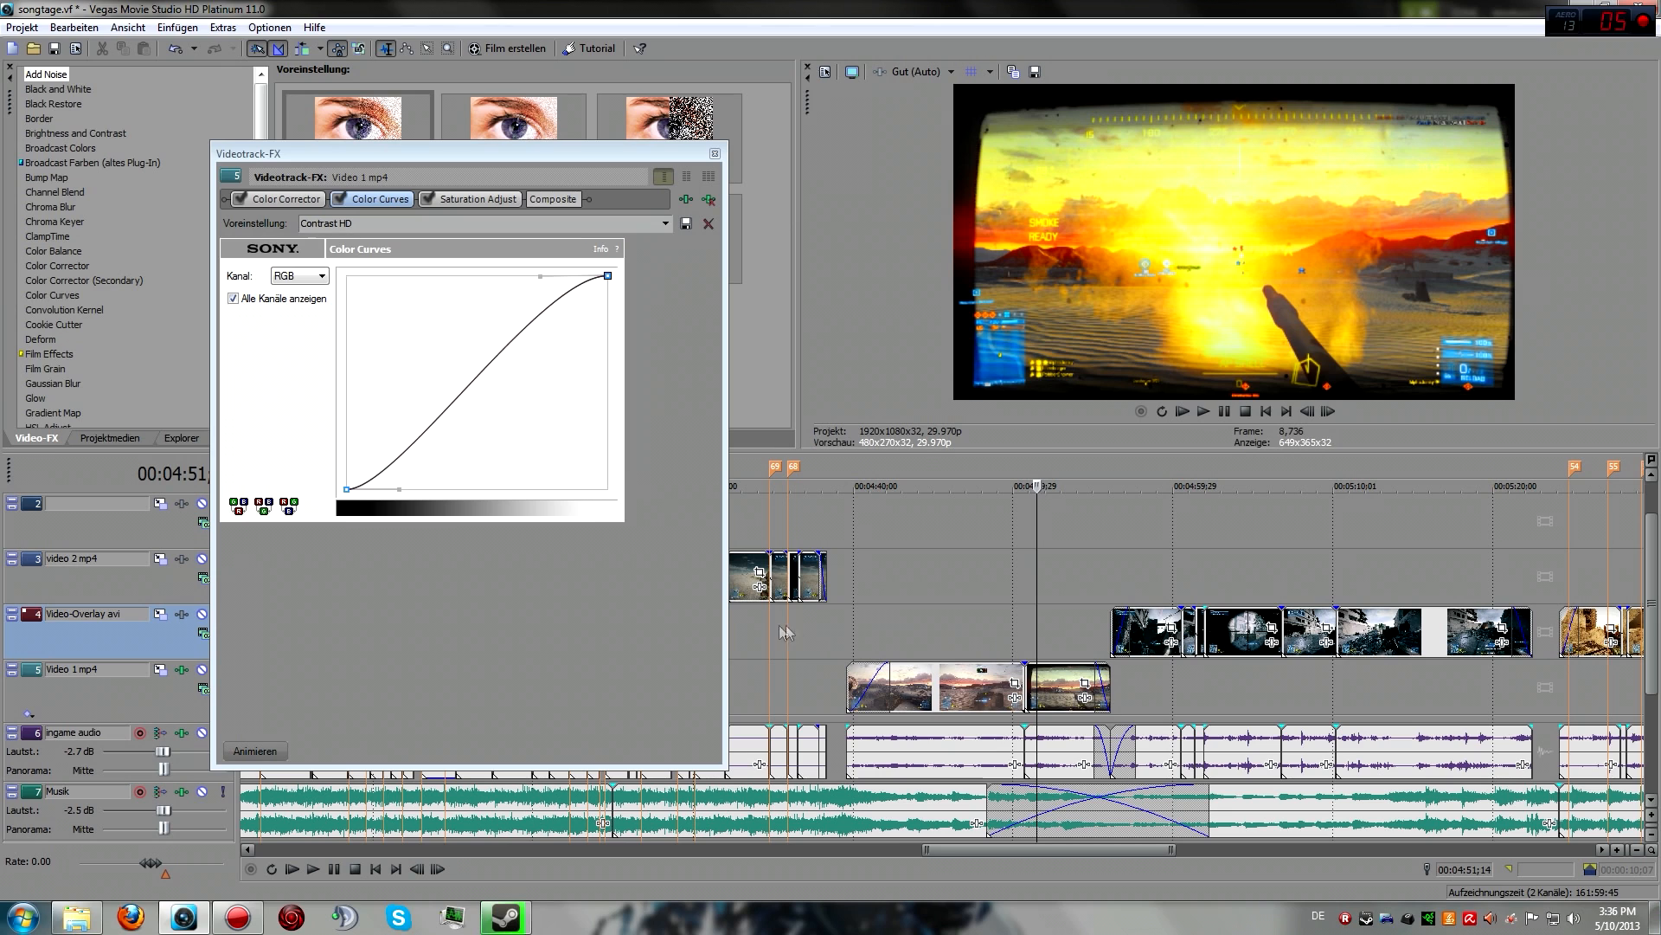
Compare the desert sniper clip on the video 2 track, between 00:04:33;08 and 00:04:37;00, with the graded sunset tank frame at 00:04:48;10
click(745, 584)
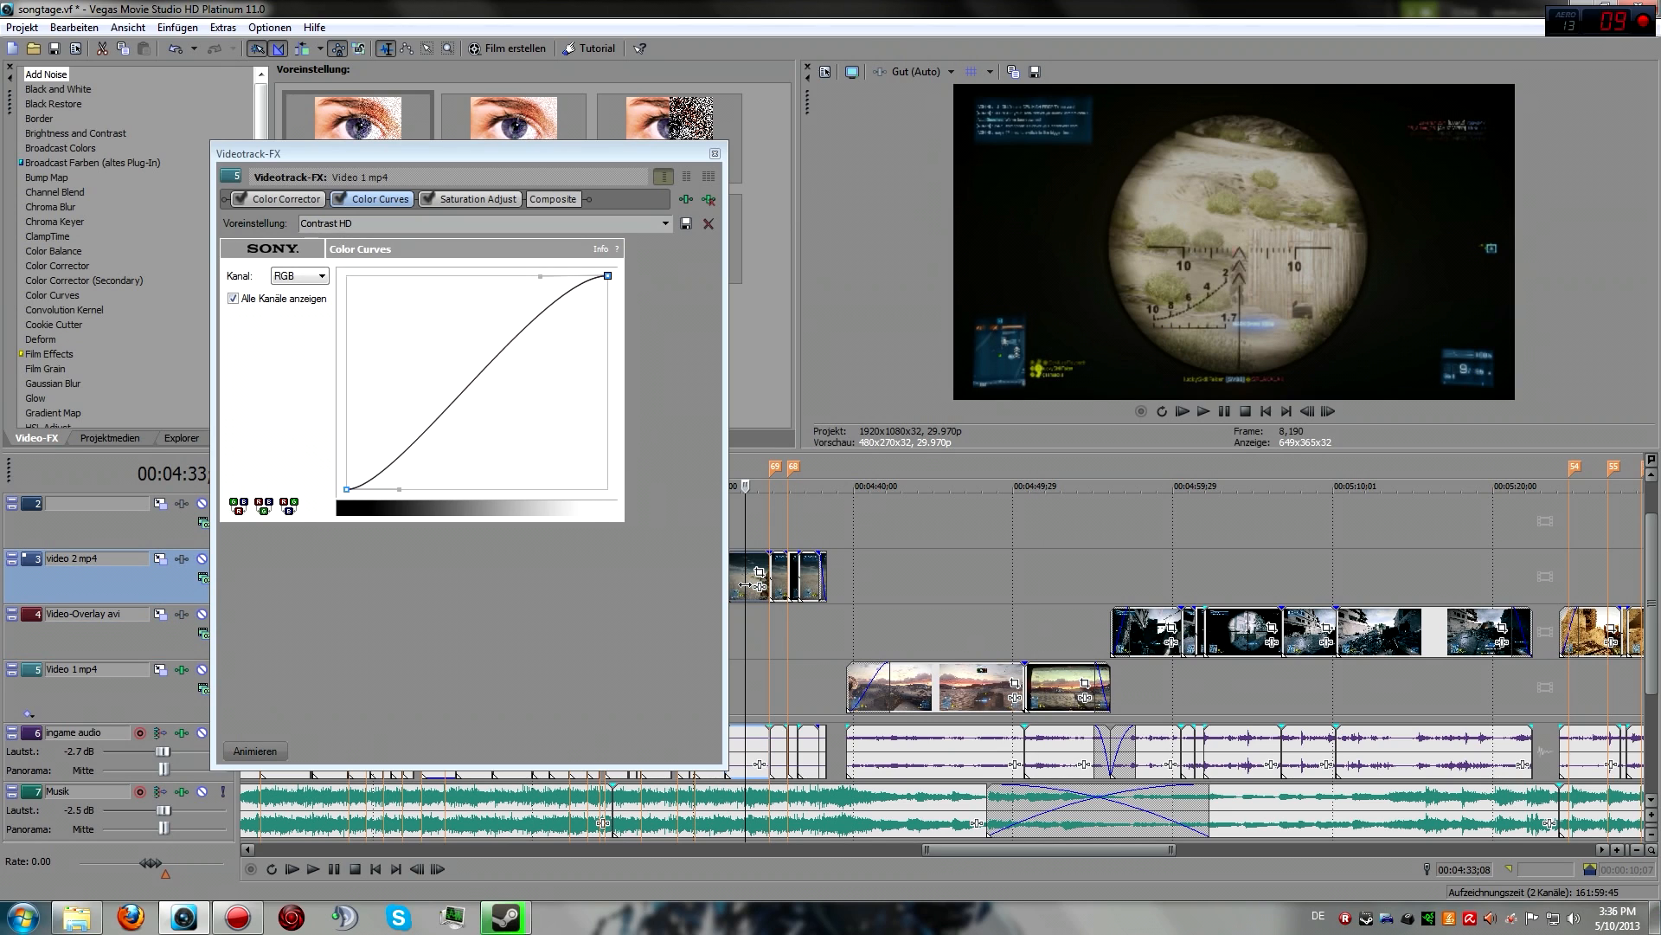
click(759, 614)
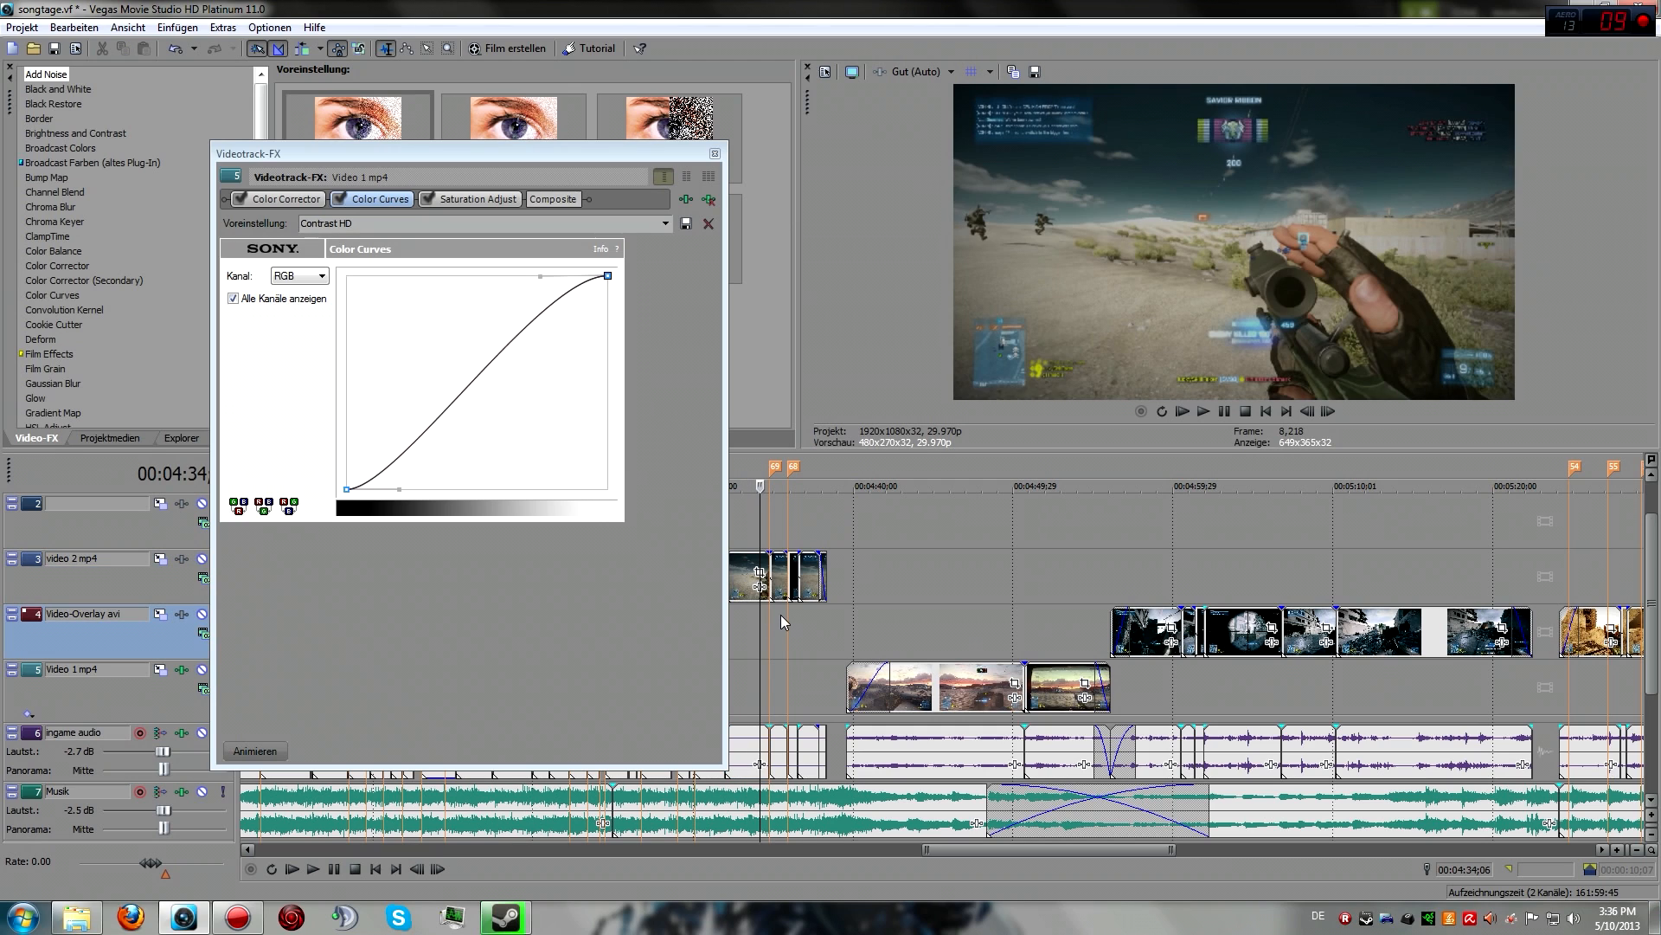
click(780, 615)
click(804, 616)
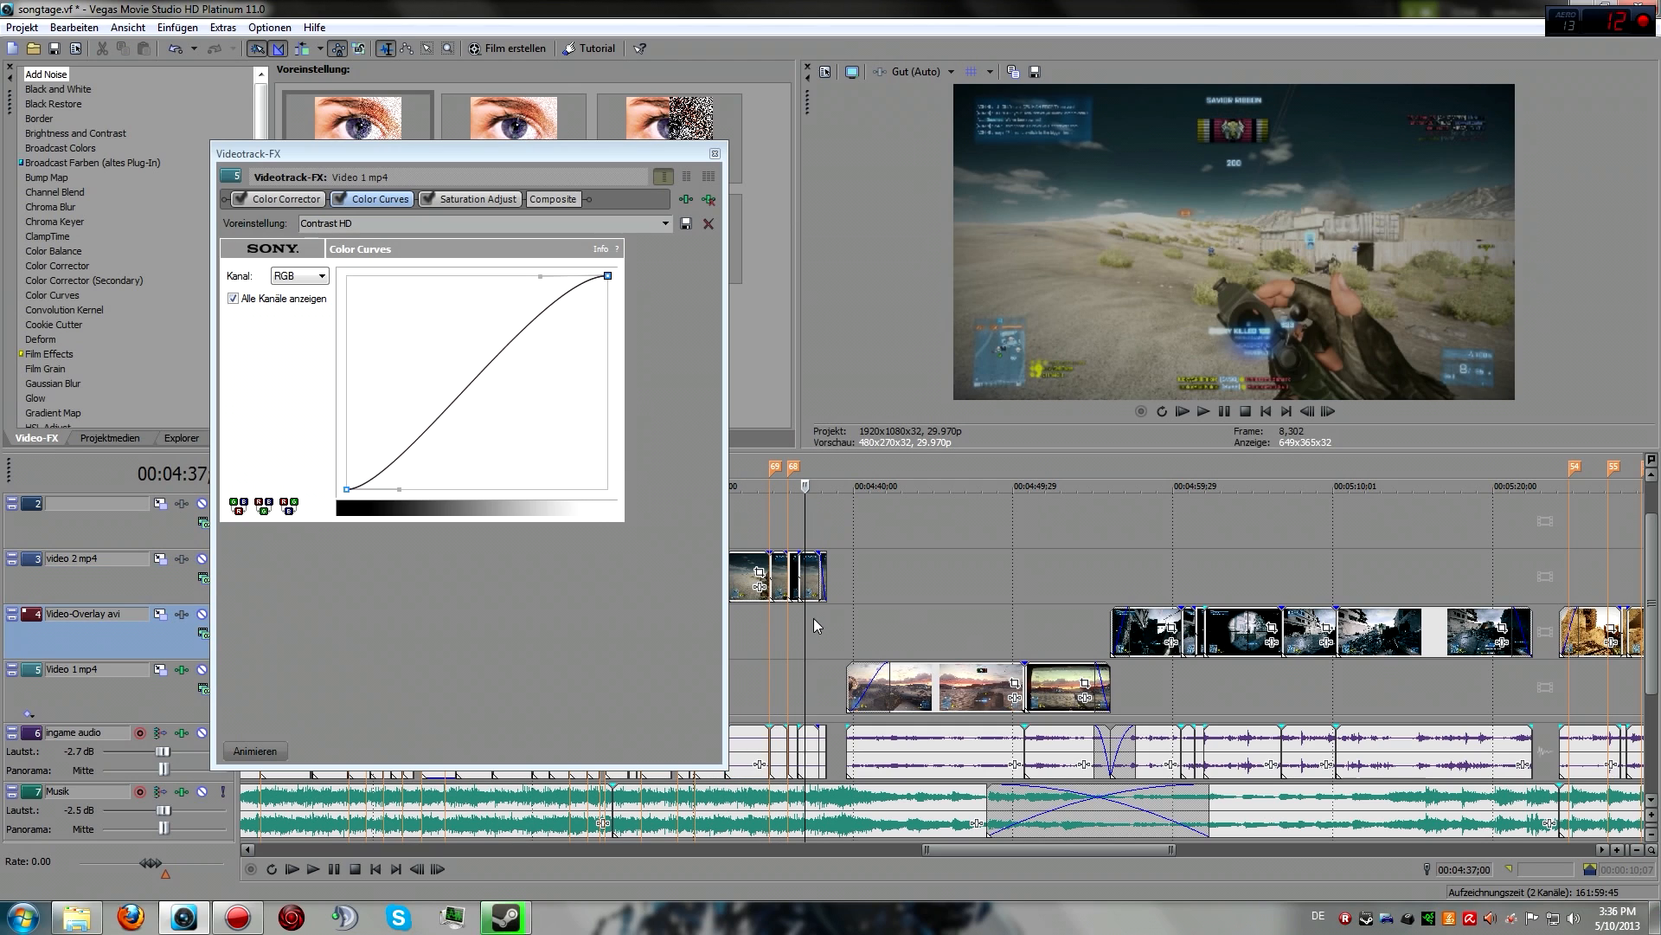
click(949, 639)
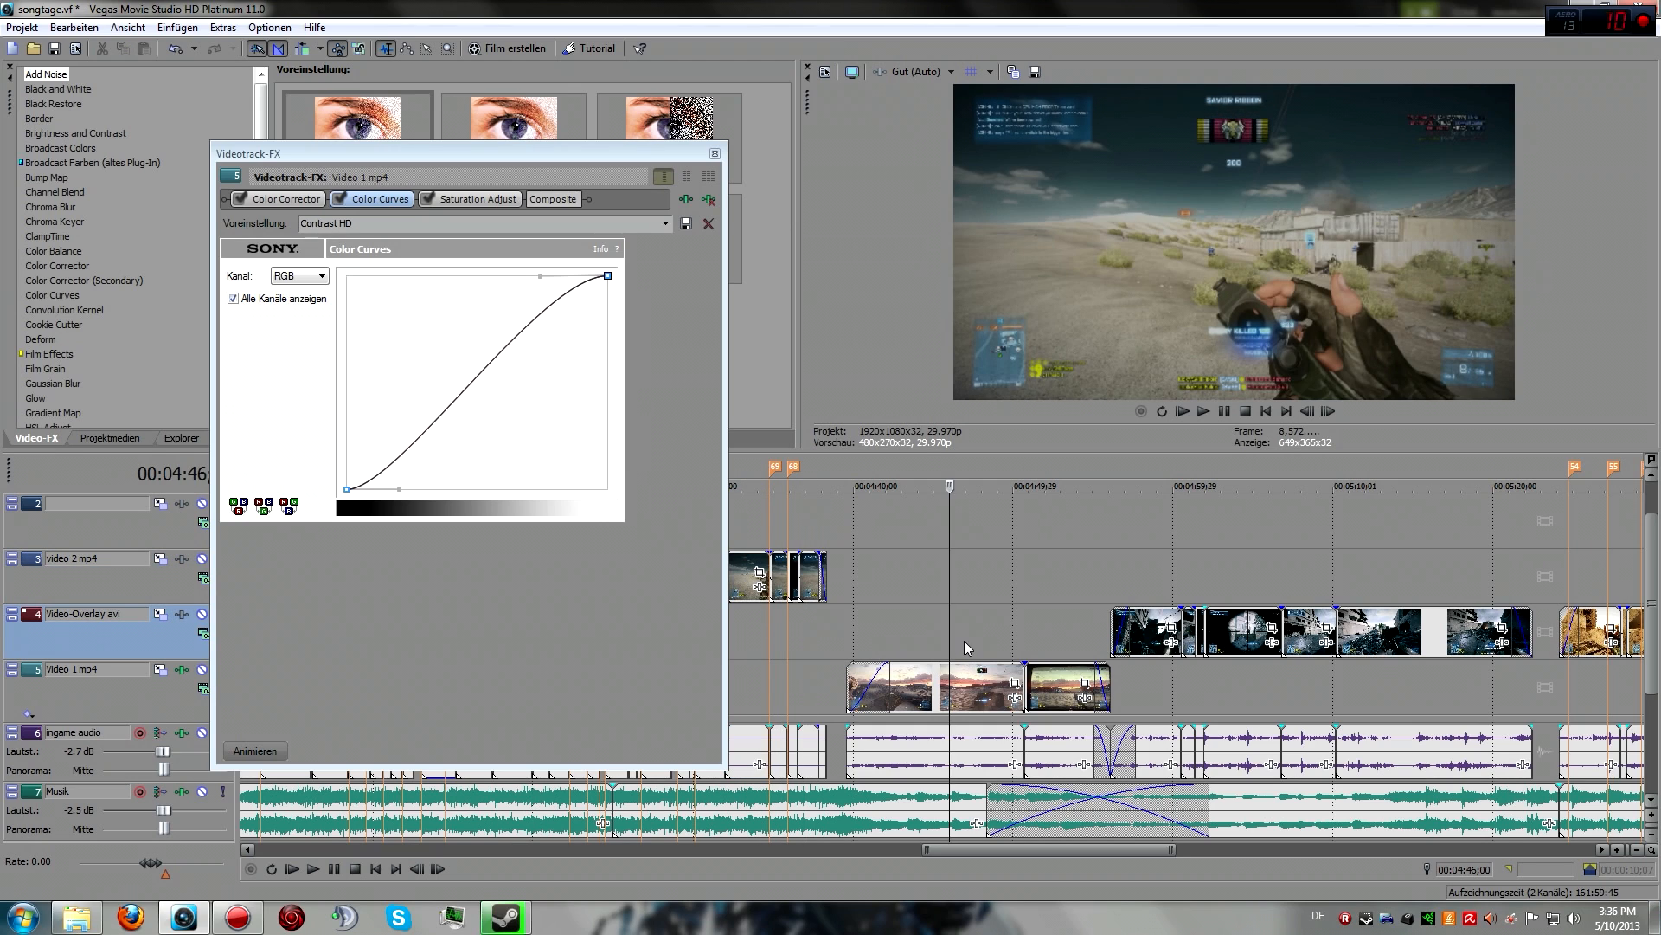
click(988, 642)
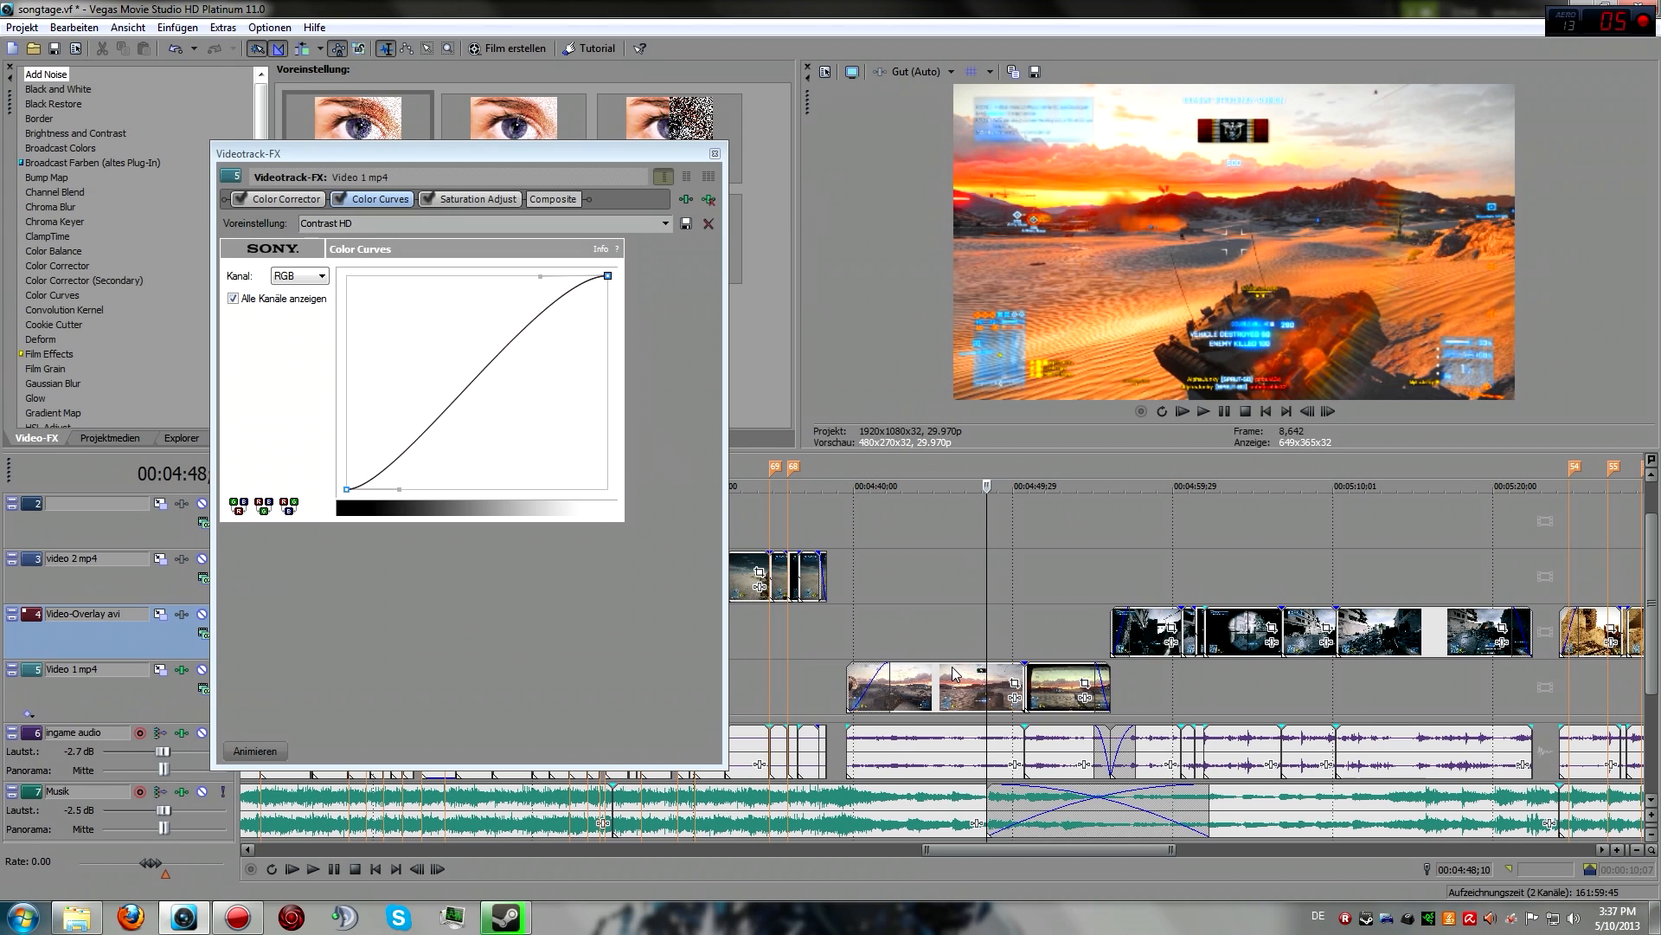
click(750, 616)
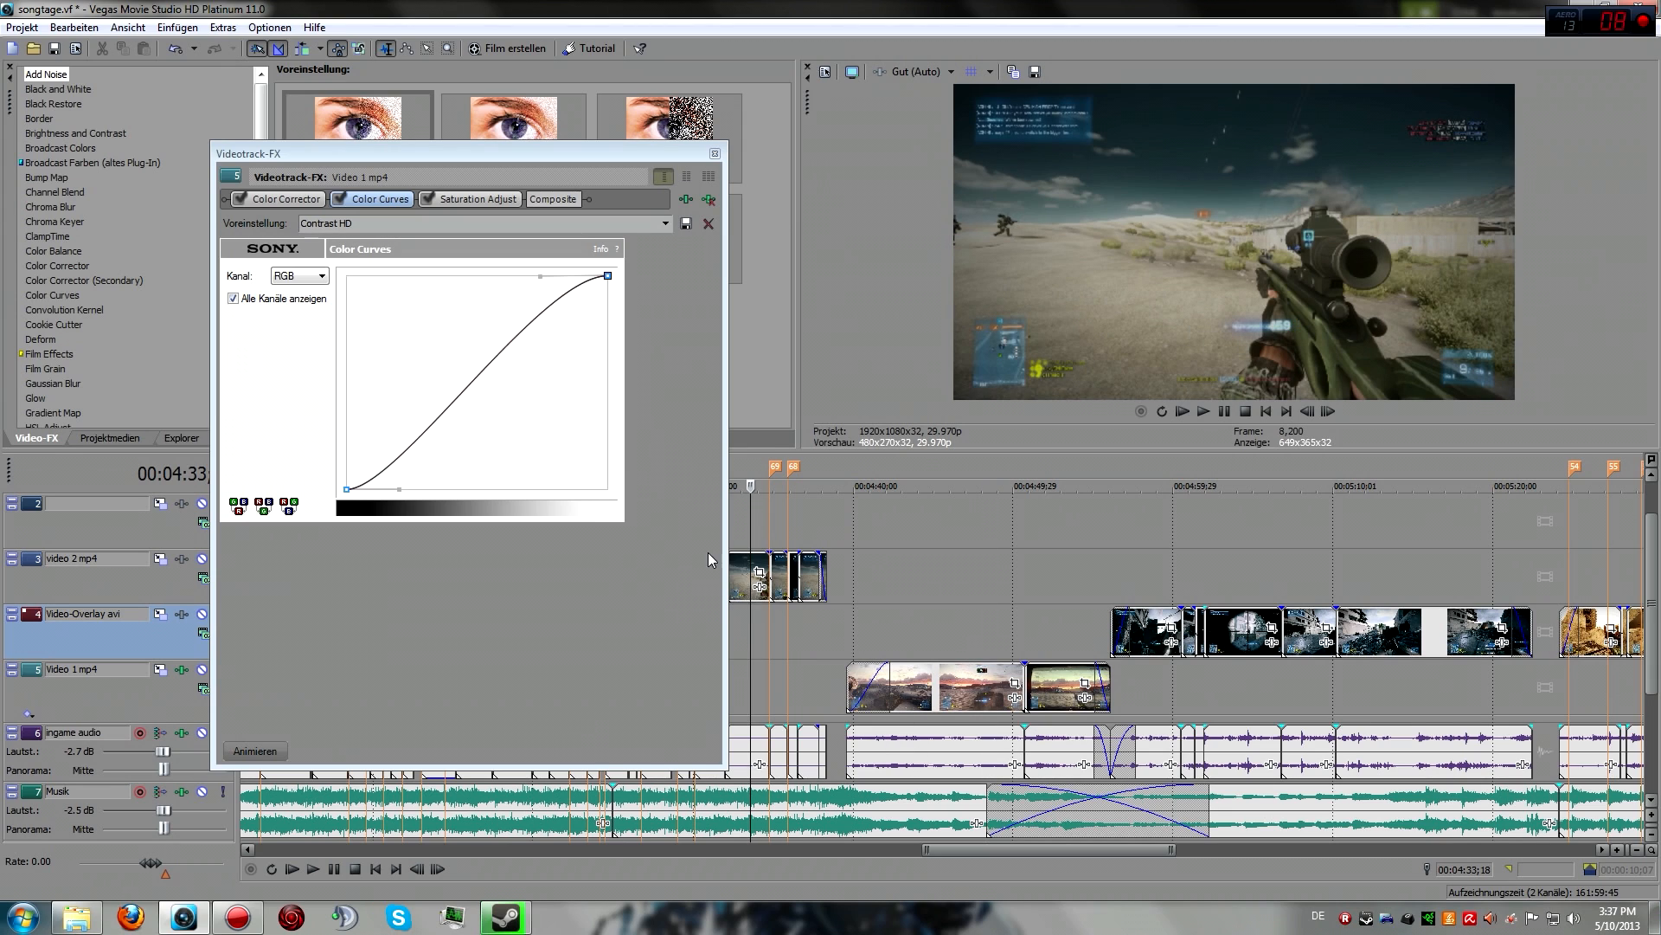
View the scope frame at 00:05:04;05, show the whole montage and close the Video 1 track's effects window
click(1240, 678)
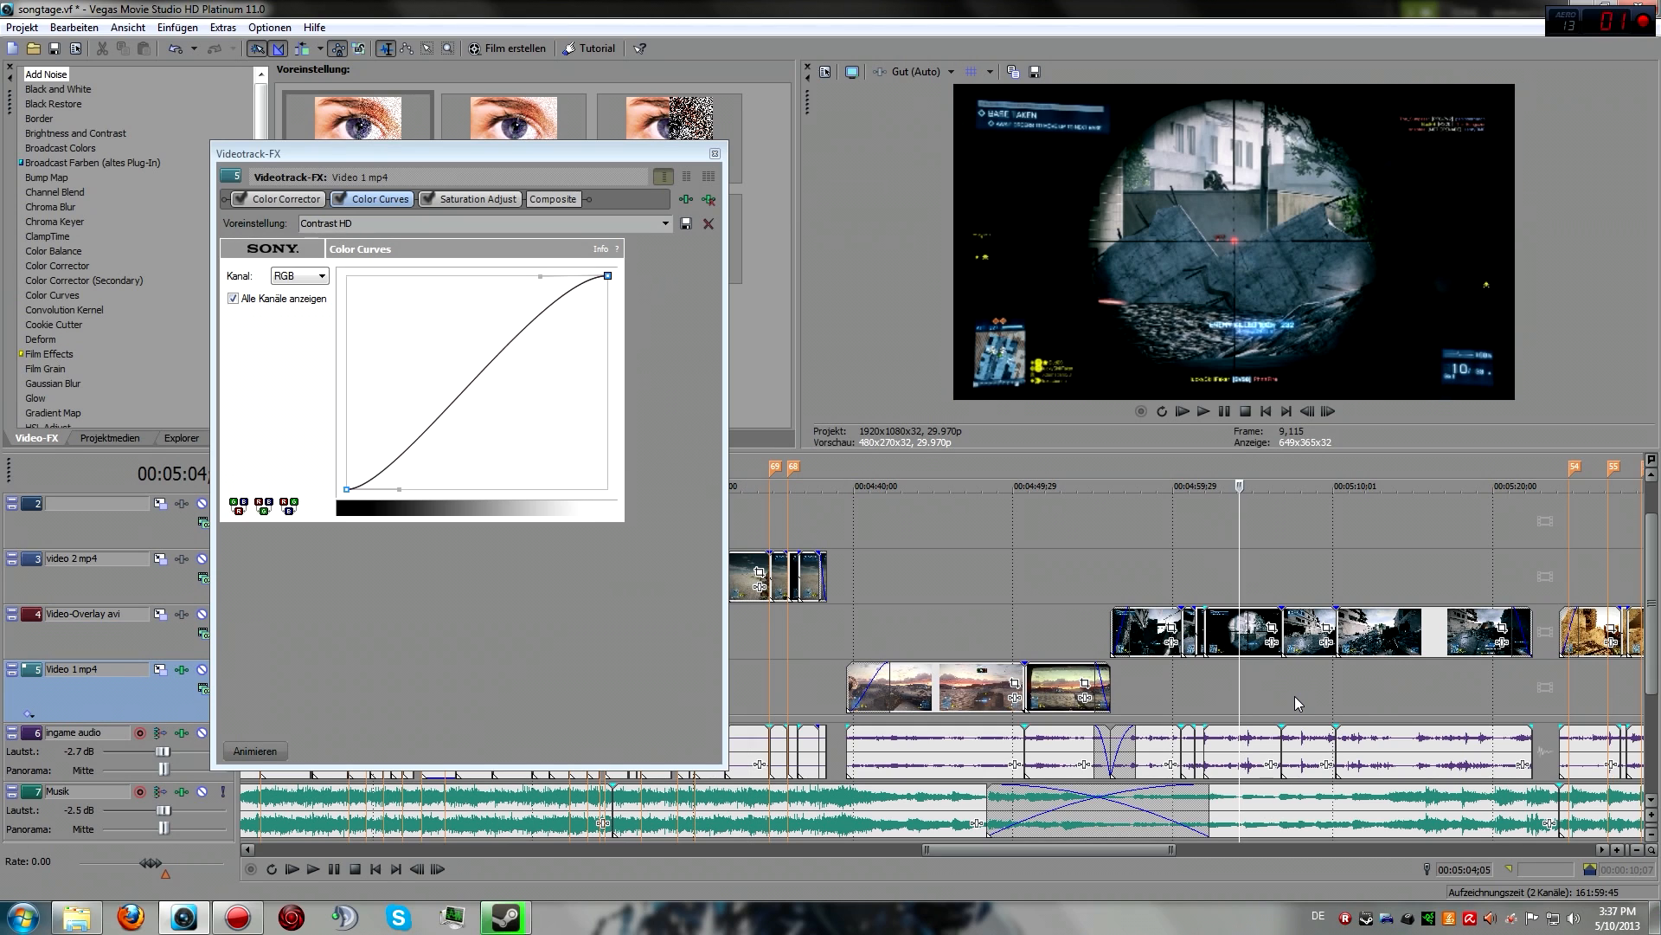
scroll(1294, 696, down, 3)
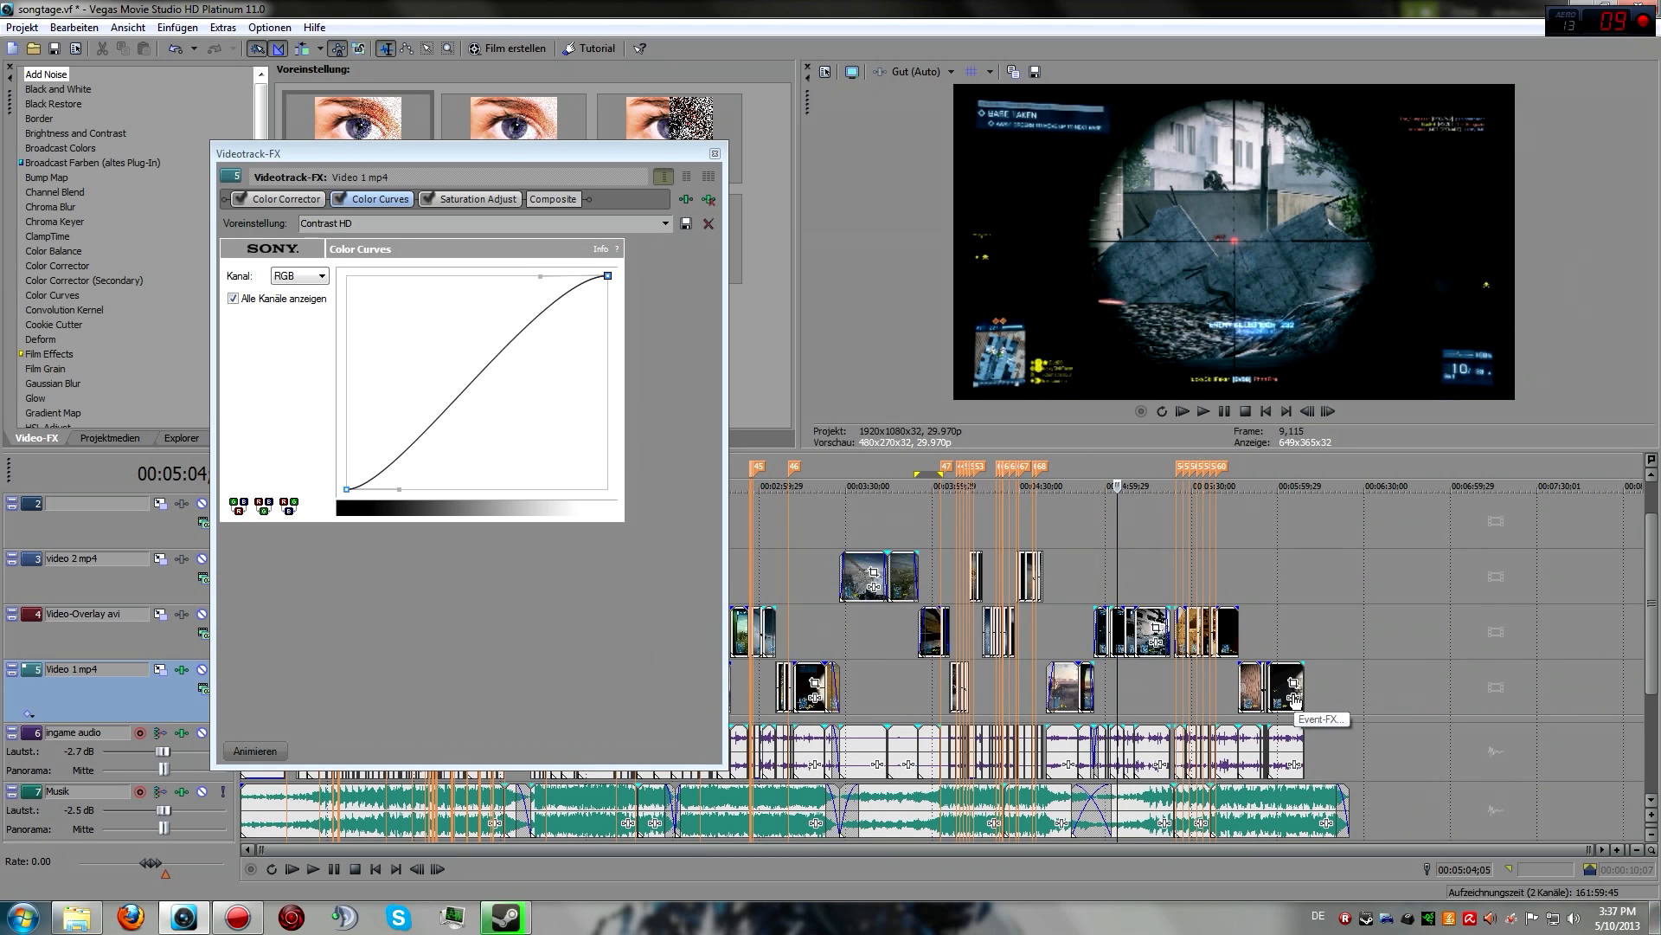
click(715, 153)
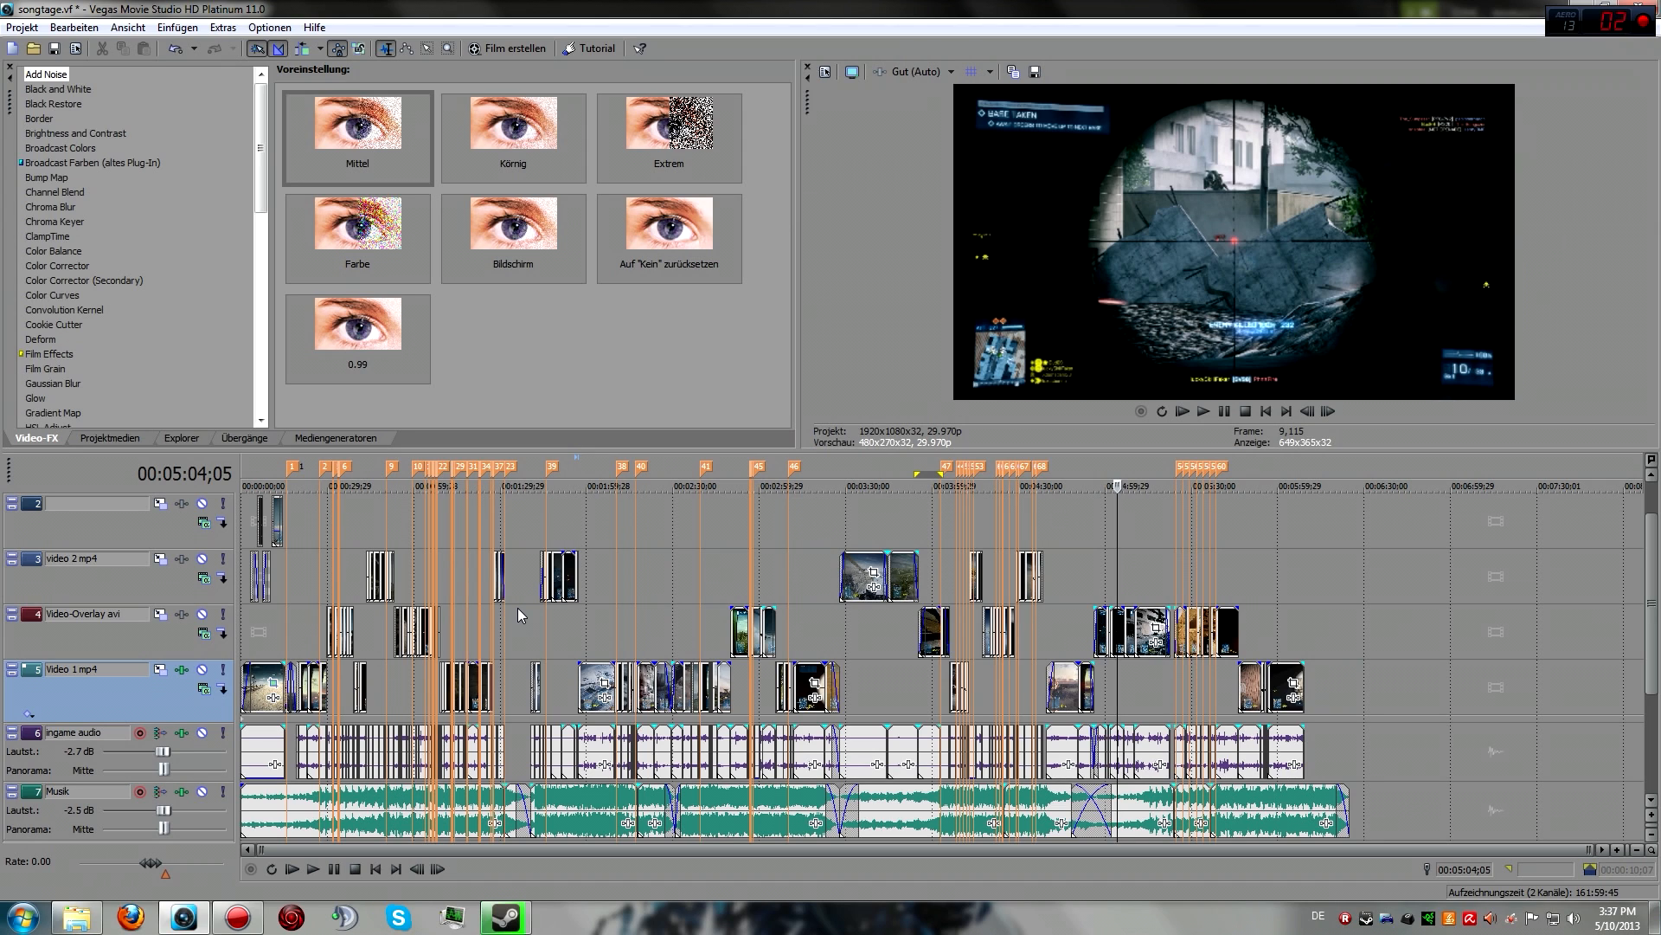
click(181, 669)
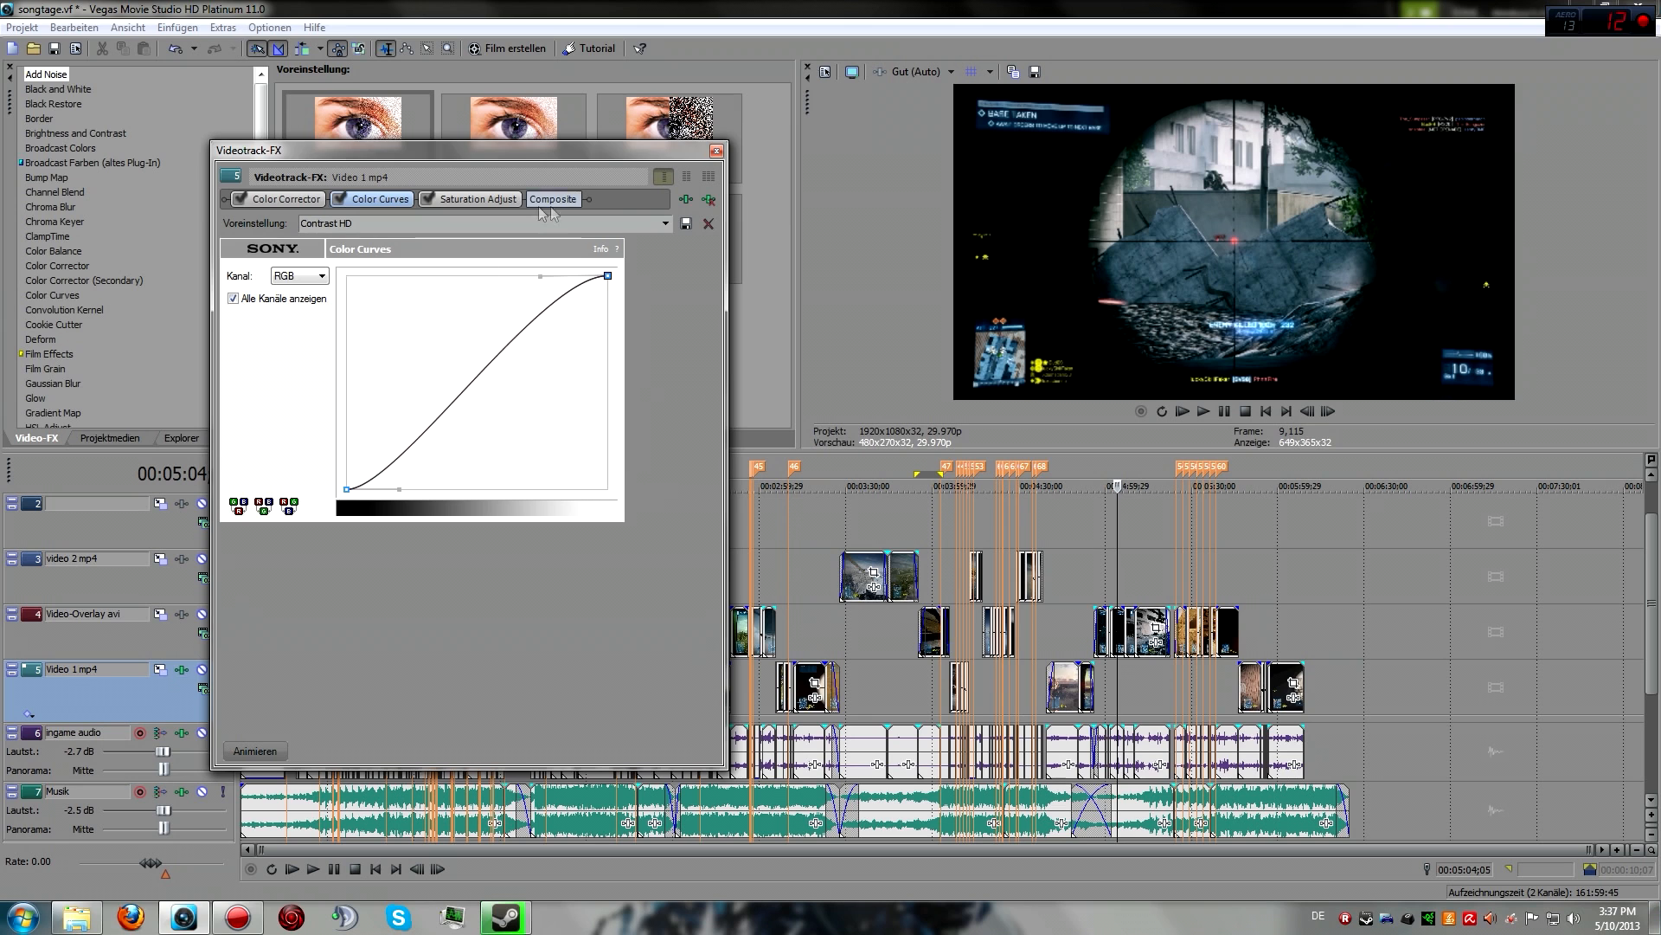
click(717, 152)
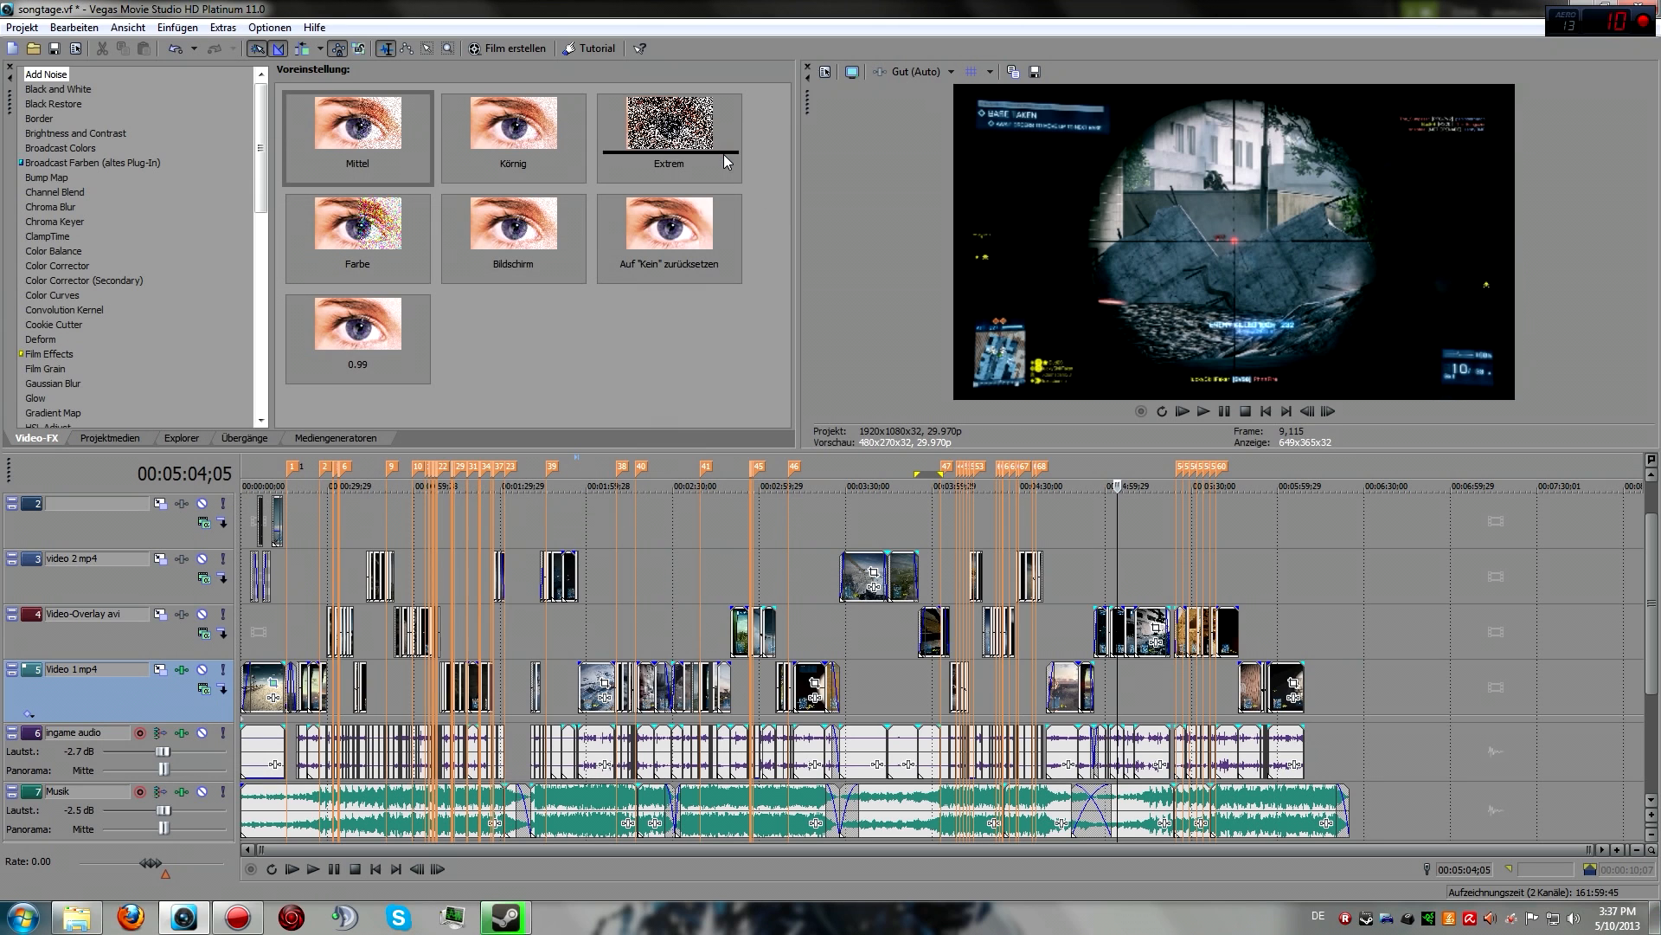
Turn off Color Curves and Saturation Adjust on the Video 1 track while viewing the helicopter frame at 00:00:40;15
click(358, 690)
scroll(718, 744, up, 5)
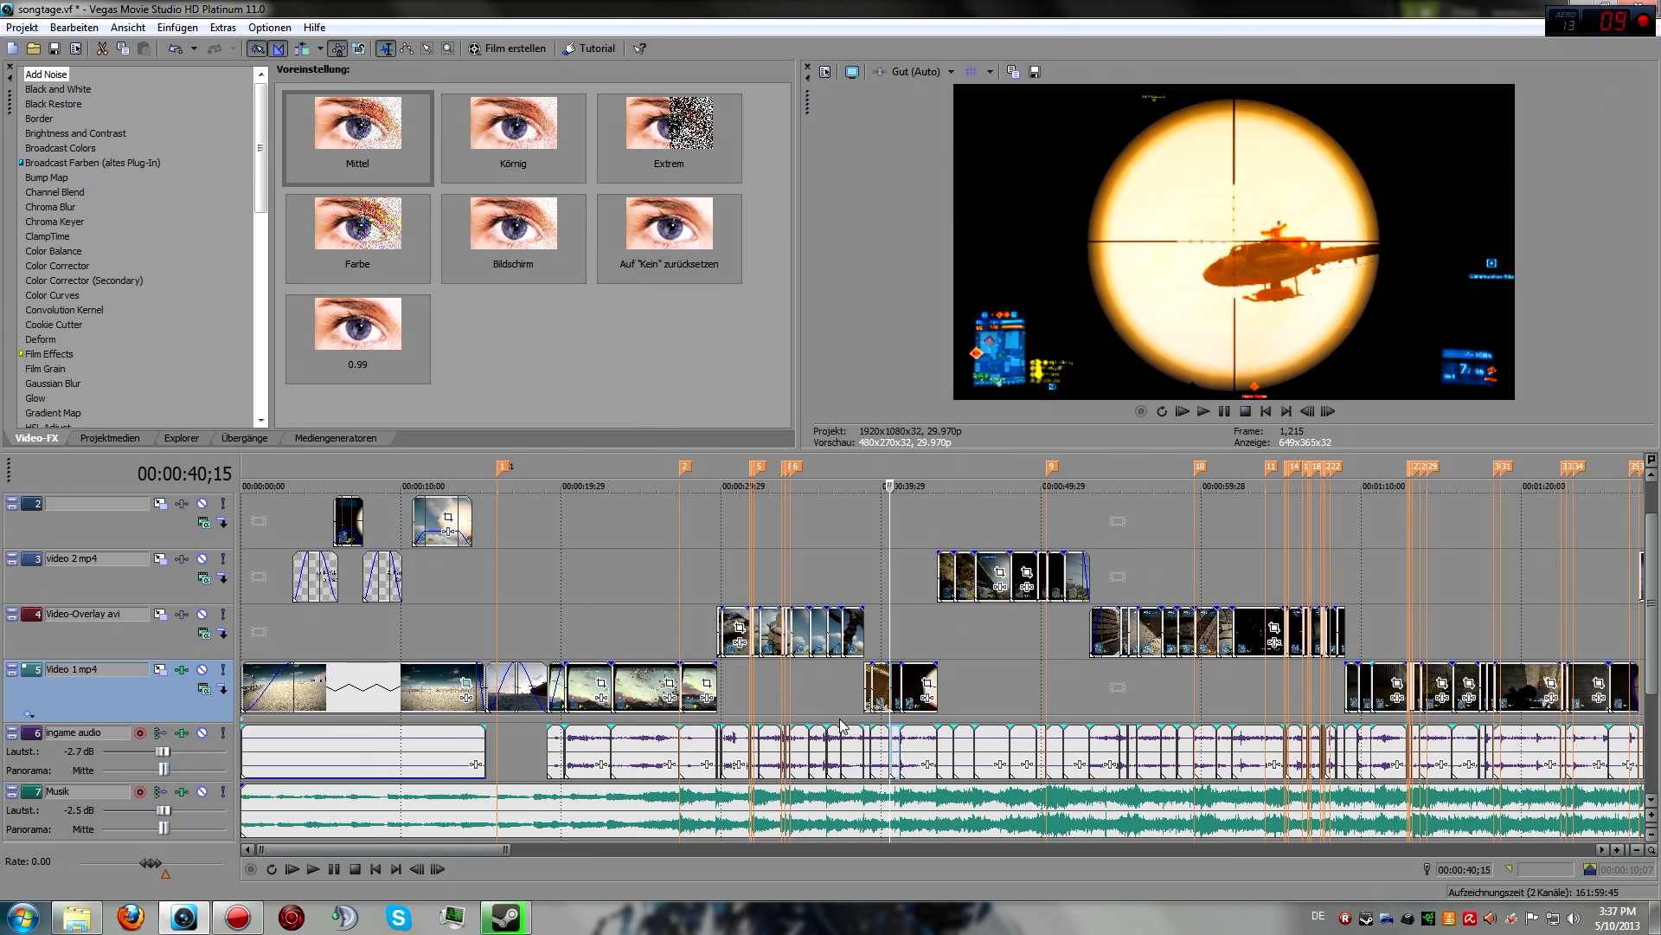
click(182, 671)
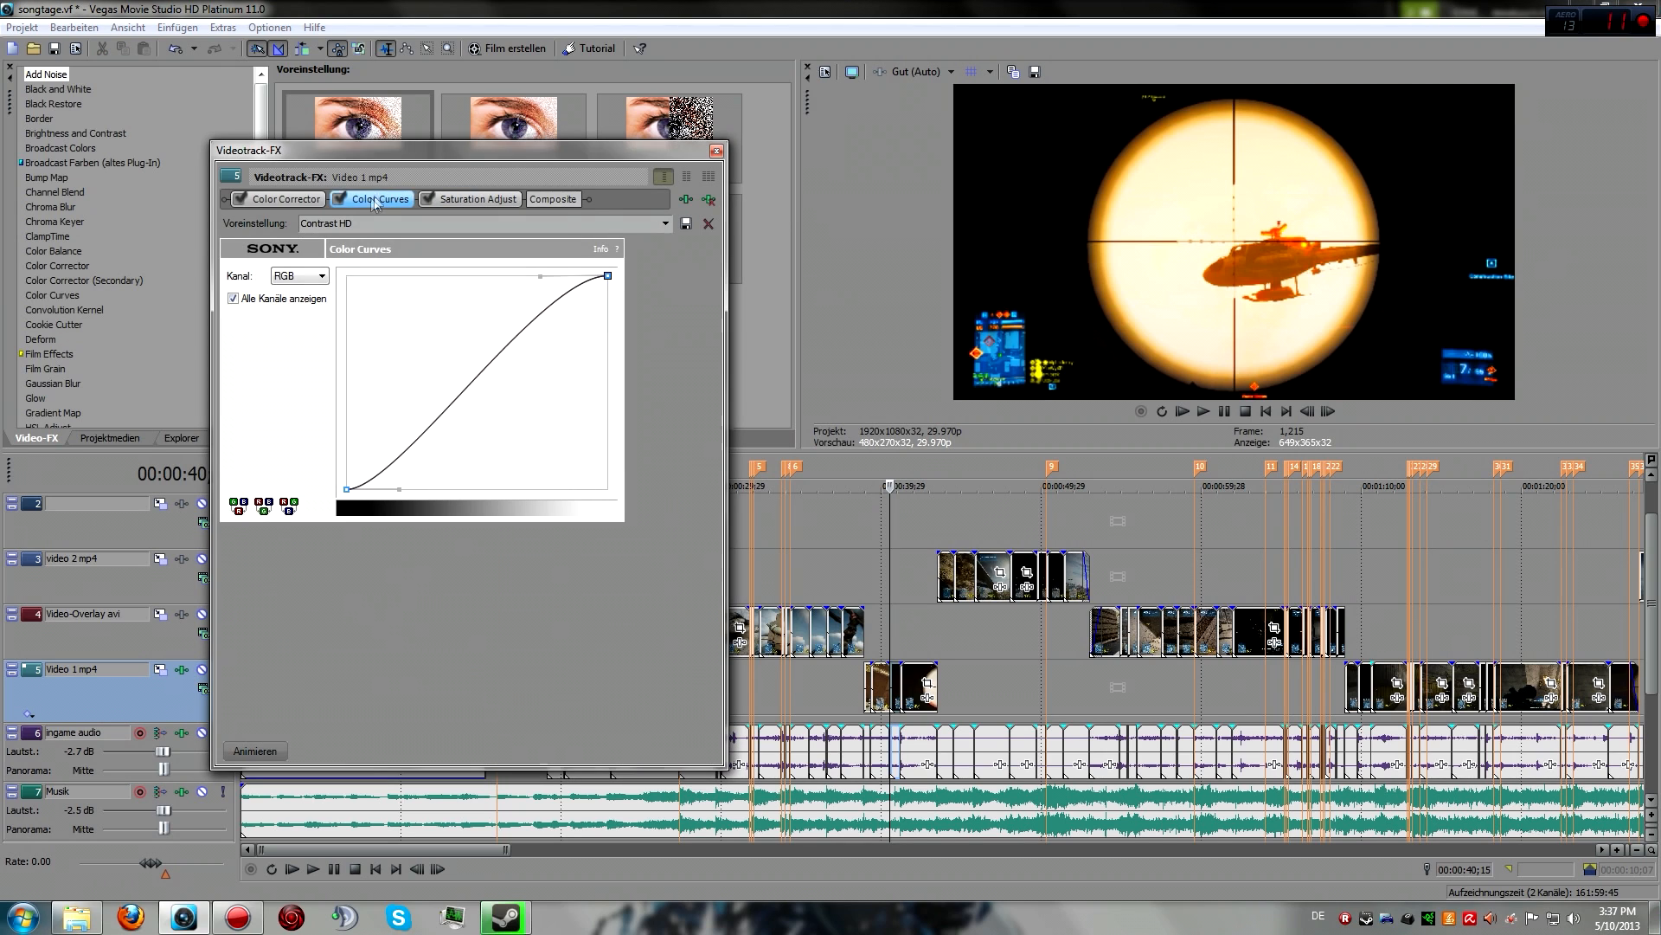
click(339, 199)
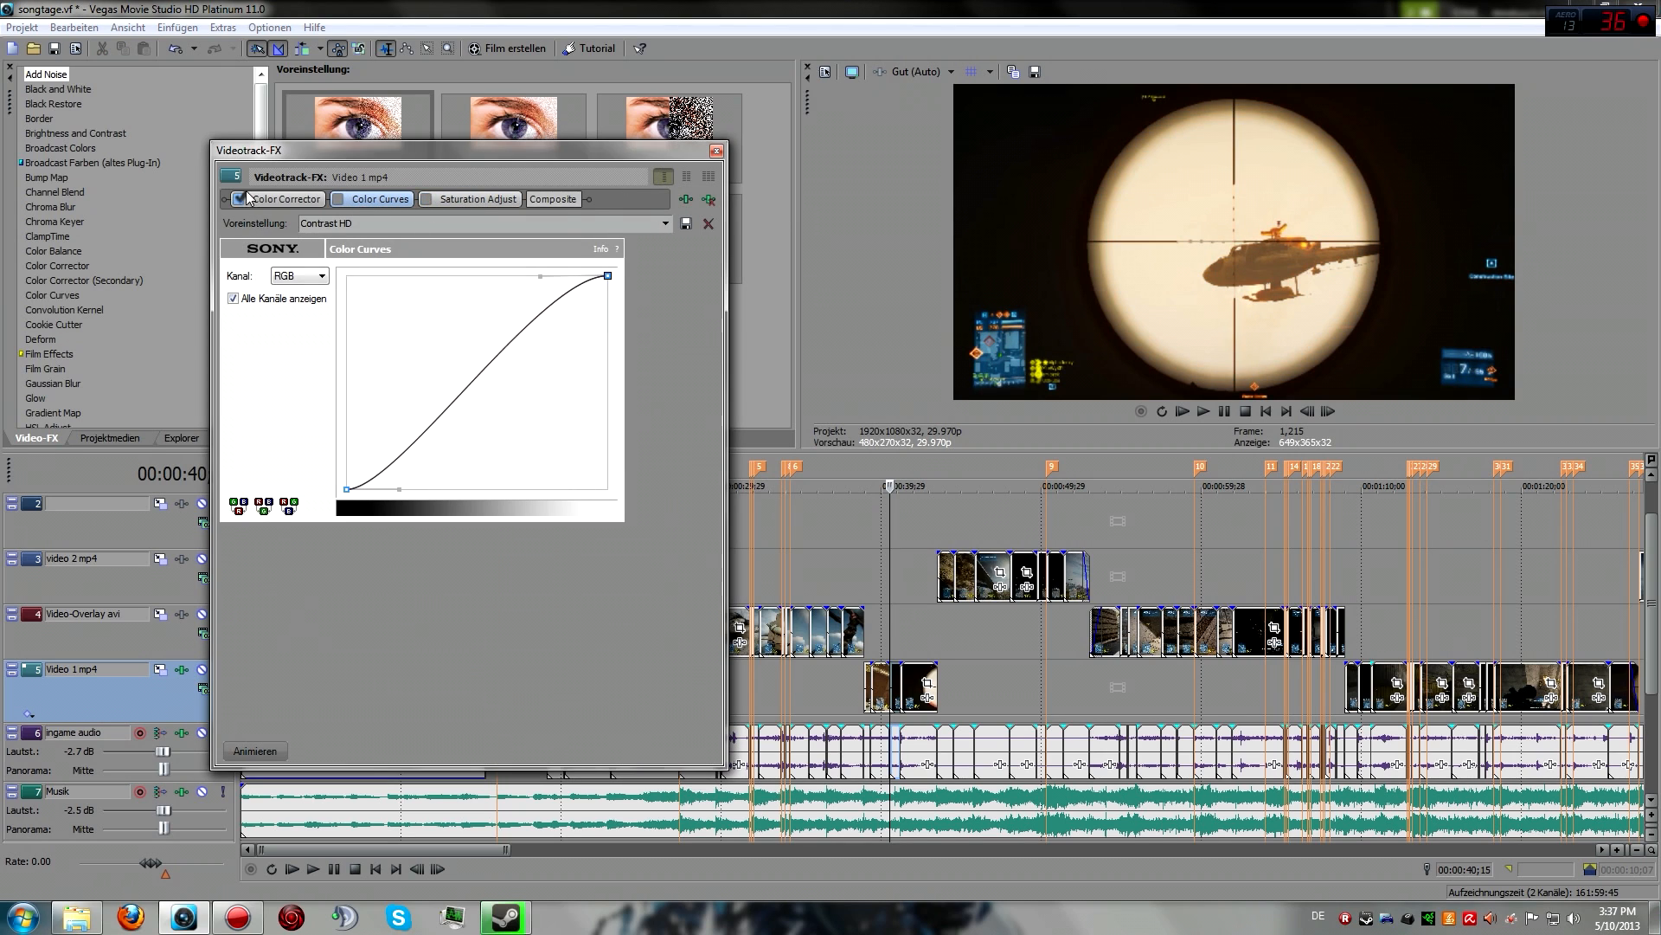
click(716, 151)
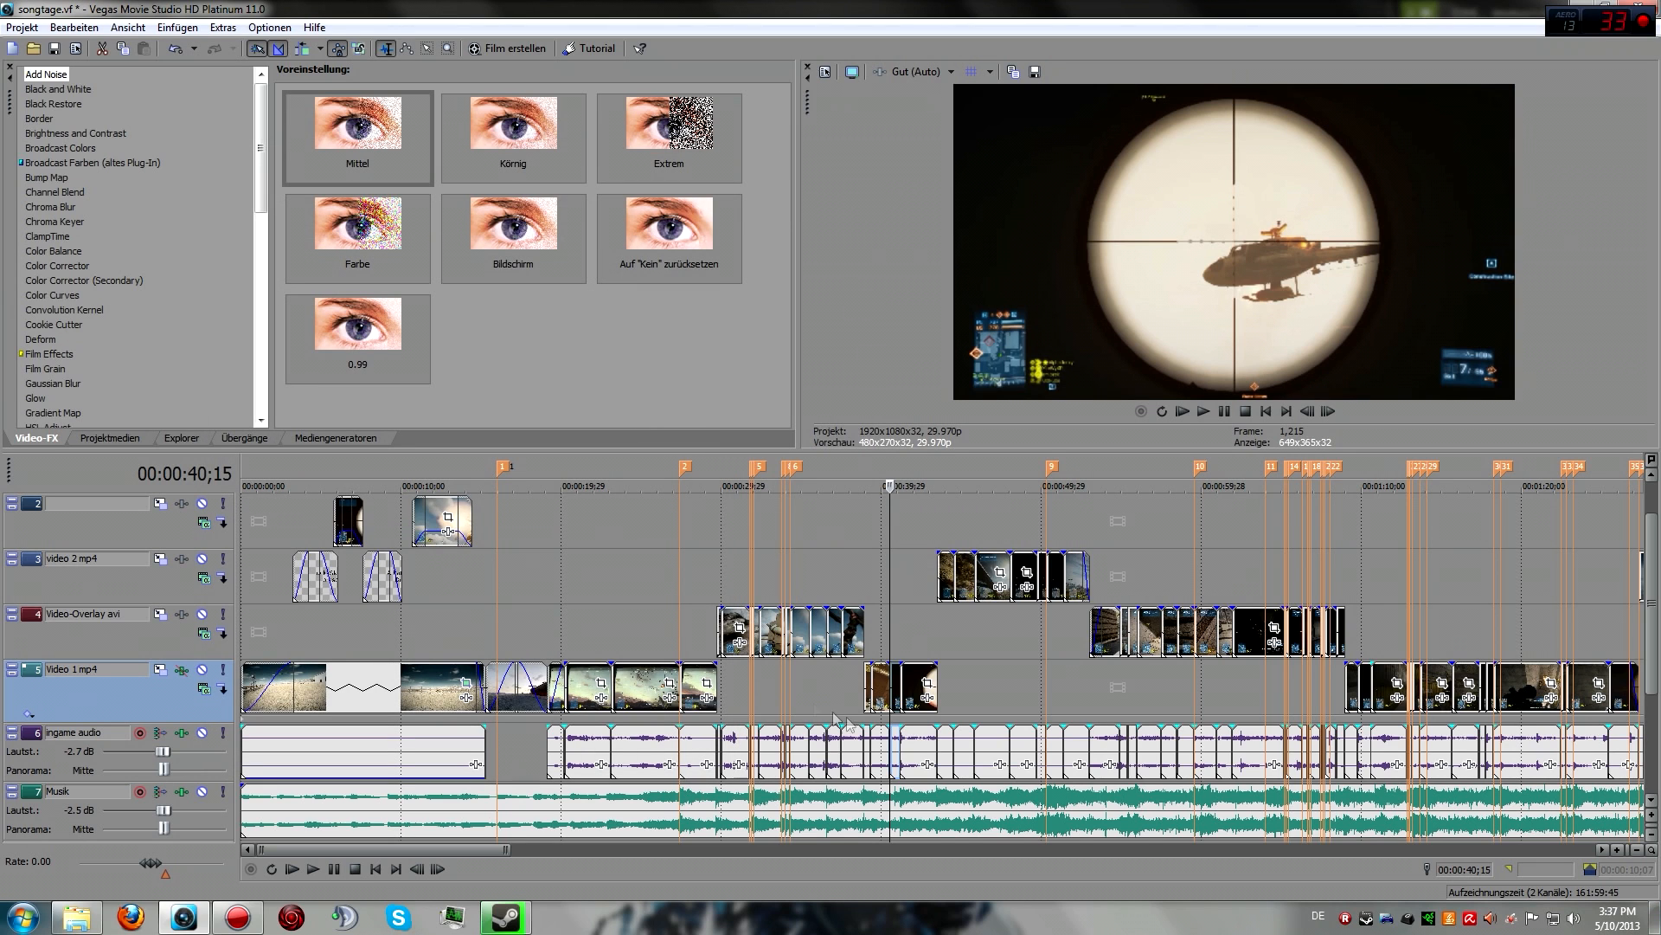
Check the montage frames at 00:00:37;14, 00:00:51;11, 00:00:49;21 and 00:01:28;26
click(841, 686)
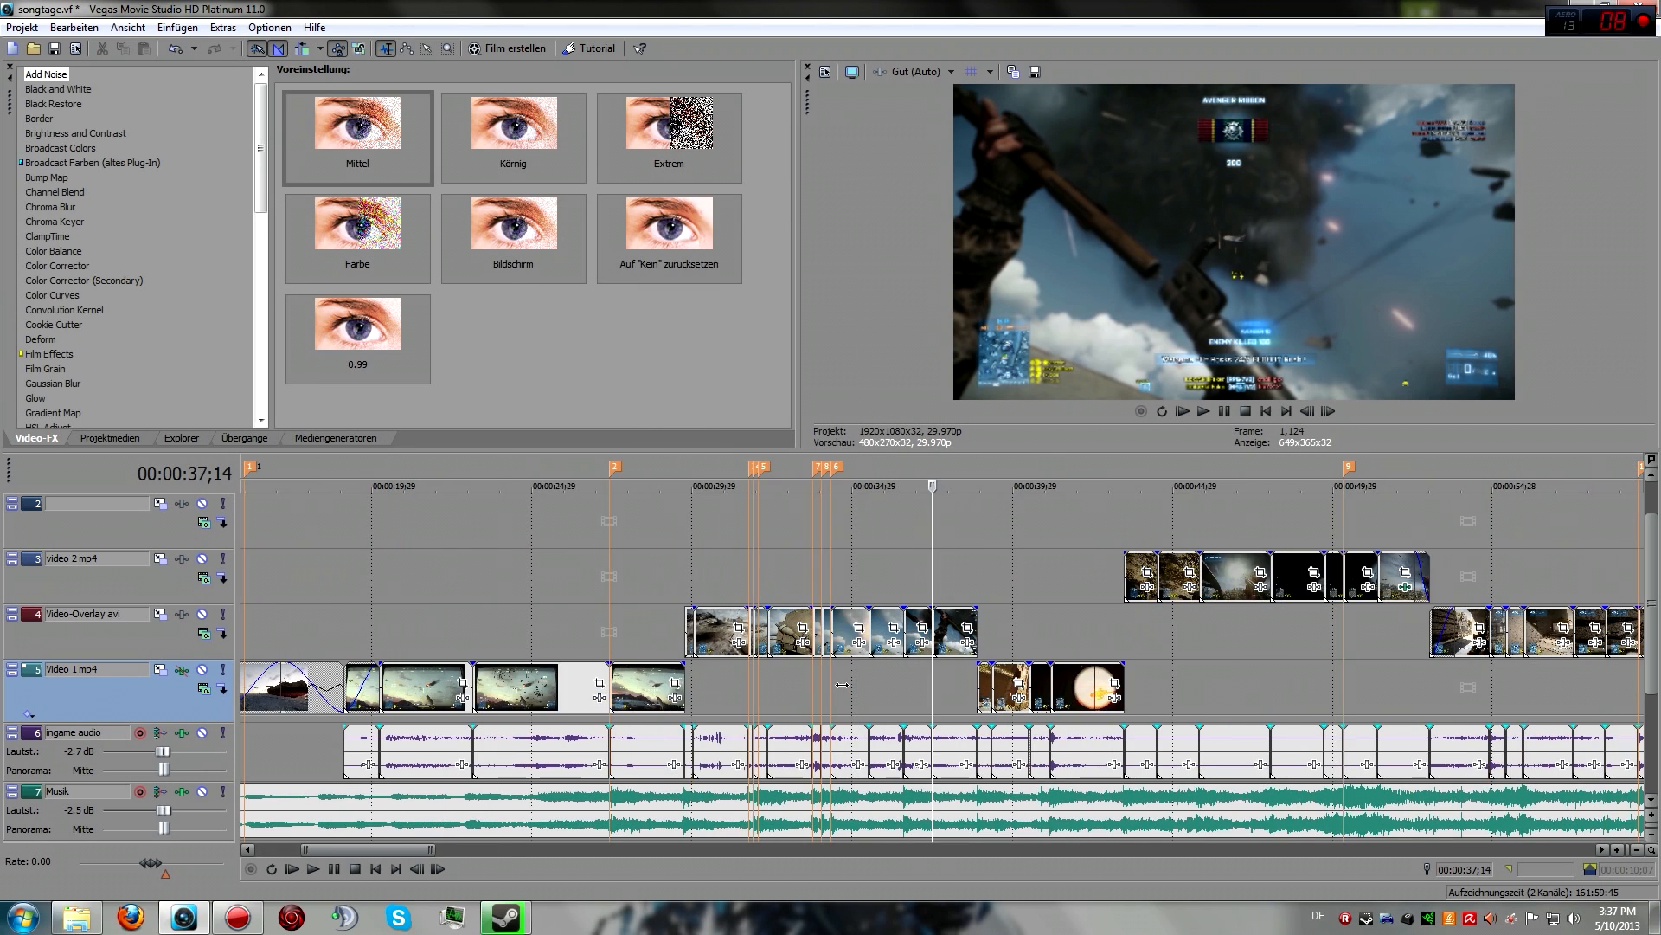
scroll(841, 685, up, 2)
click(858, 647)
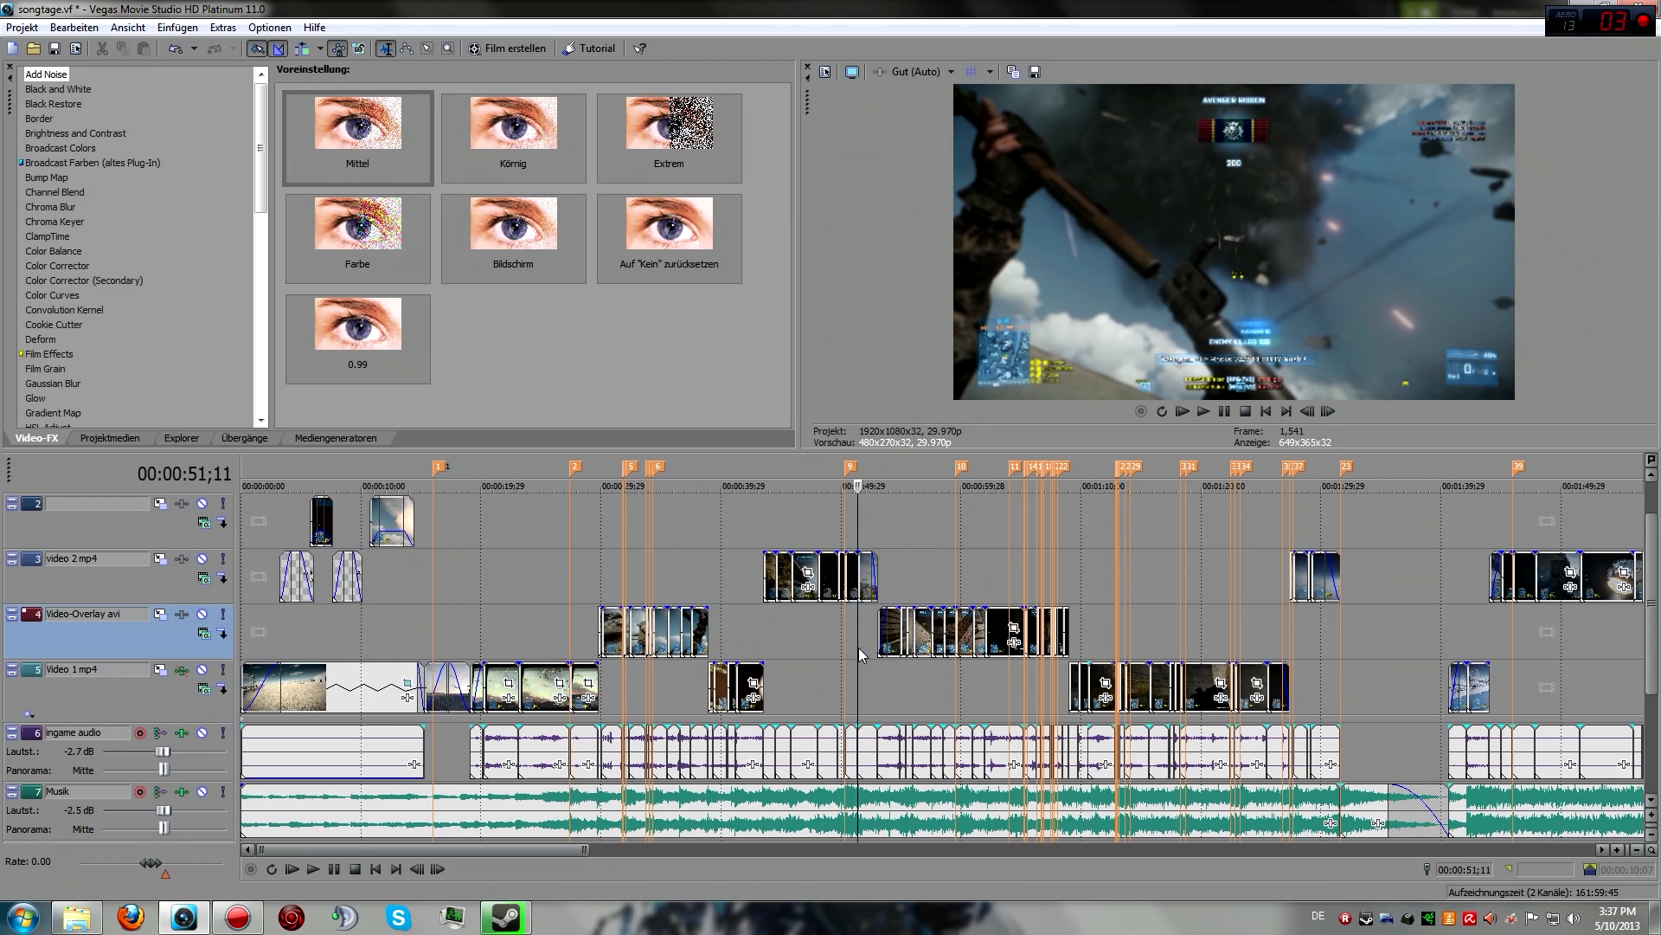
scroll(858, 647, up, 2)
click(853, 656)
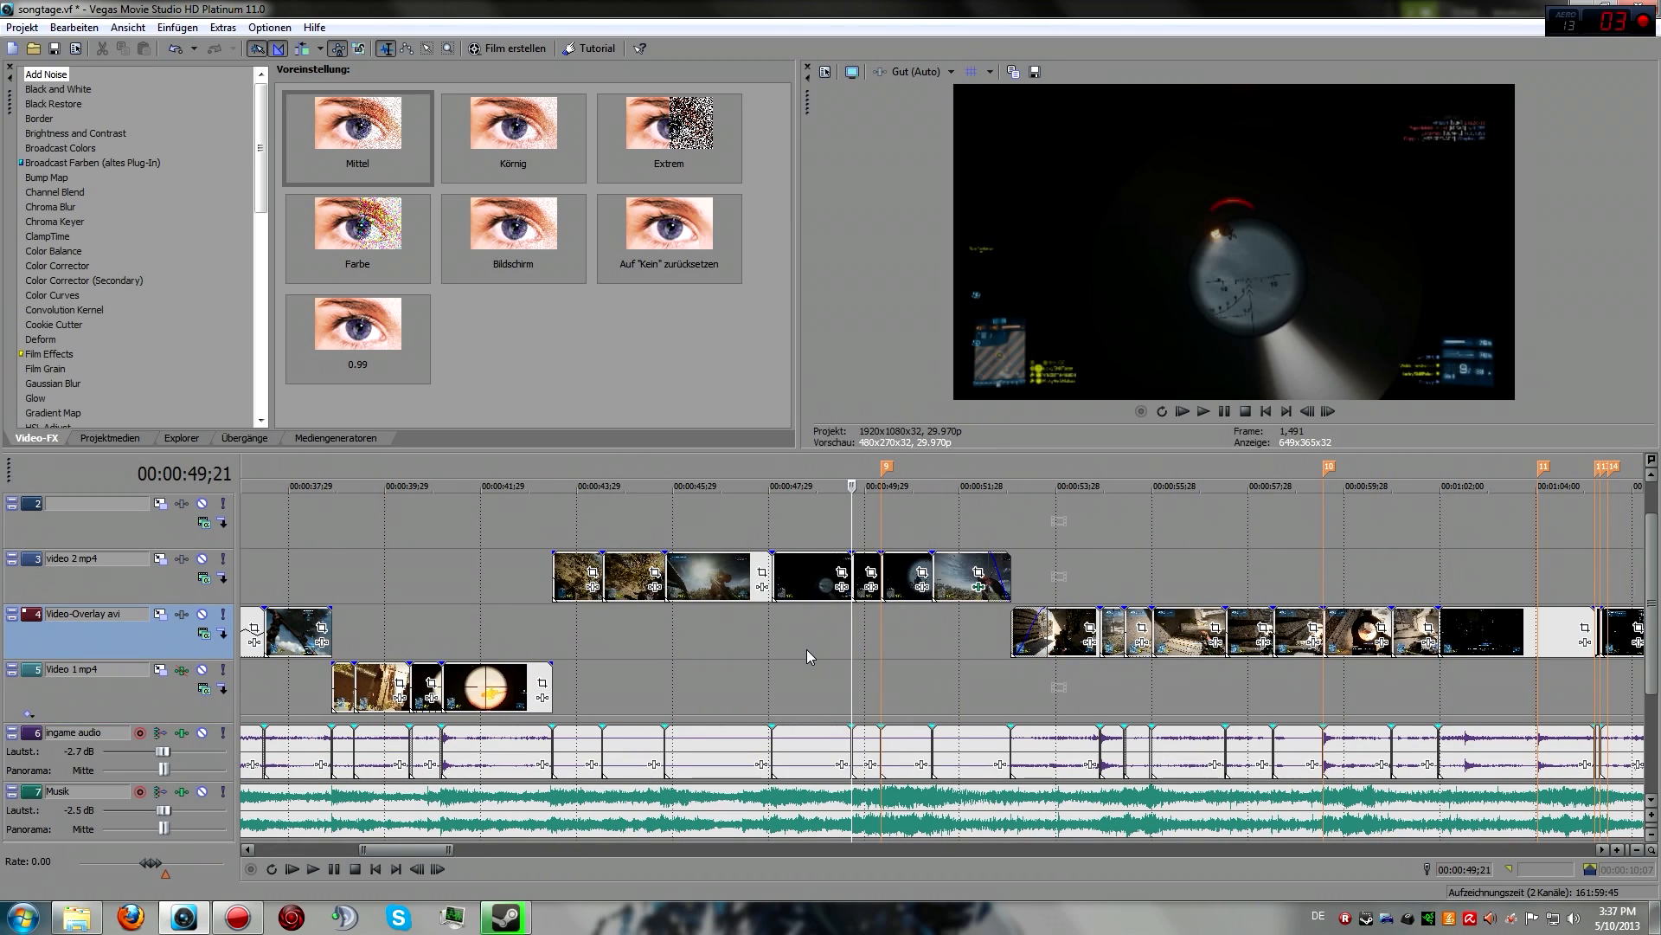
scroll(807, 655, down, 2)
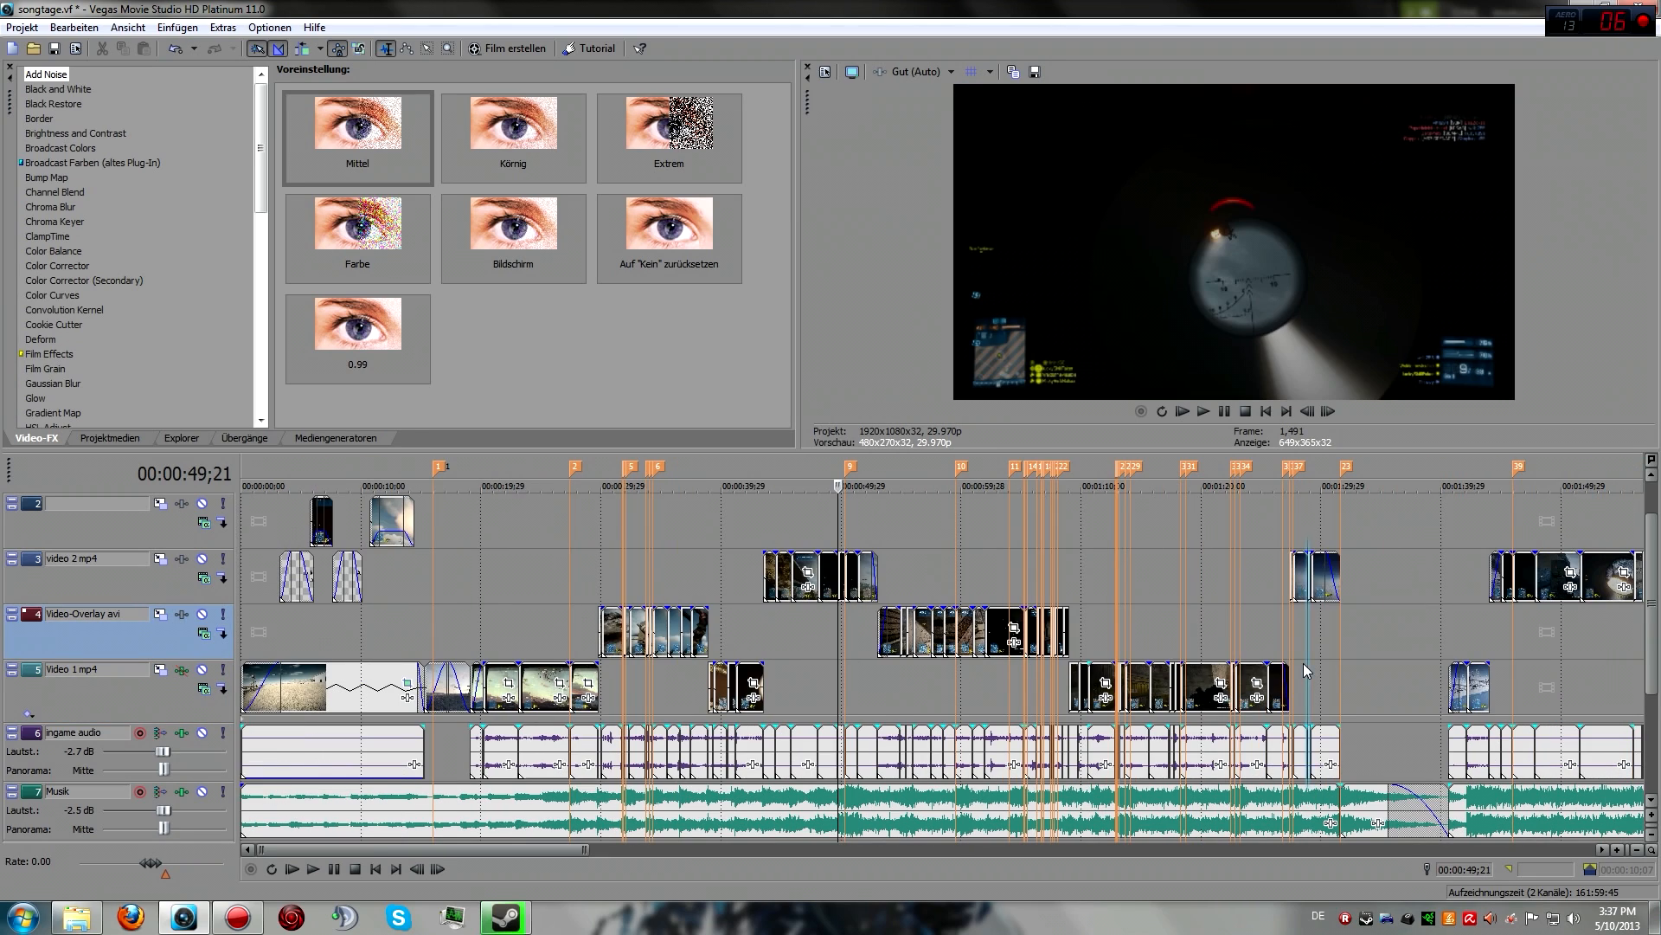
click(1367, 685)
scroll(1430, 699, up, 2)
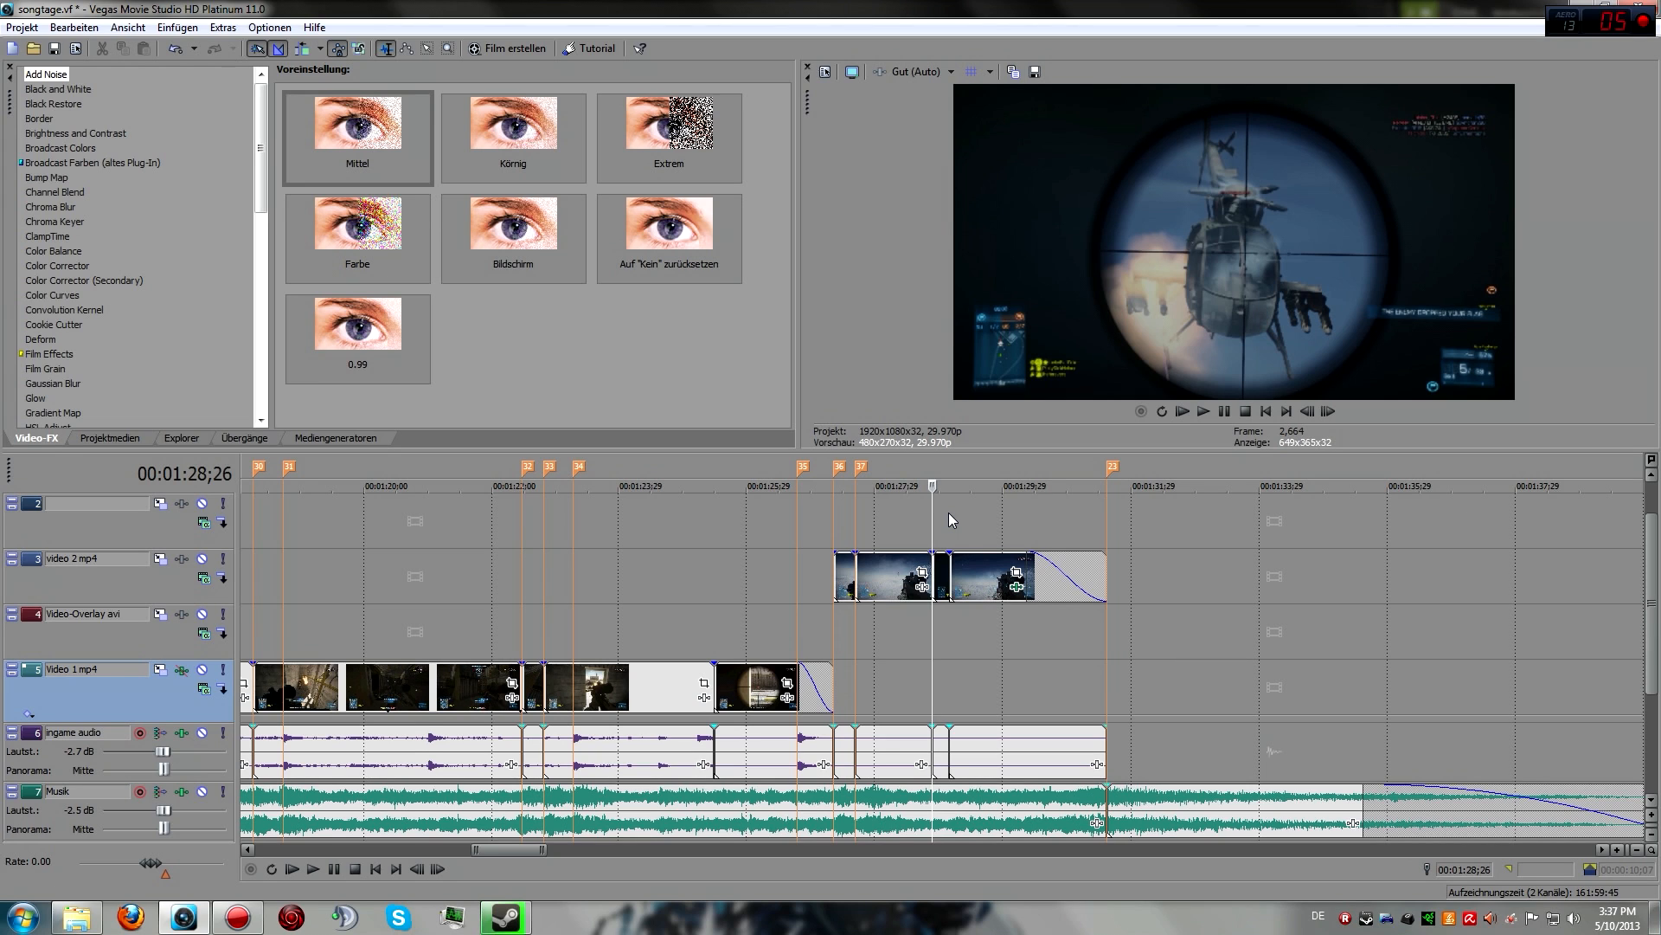
Mark the range from 00:01:28;26 to 00:01:31;18 around the snow sniper clip and check its frames at 00:01:29;16 and 00:01:29;25
drag(938, 510, 1106, 525)
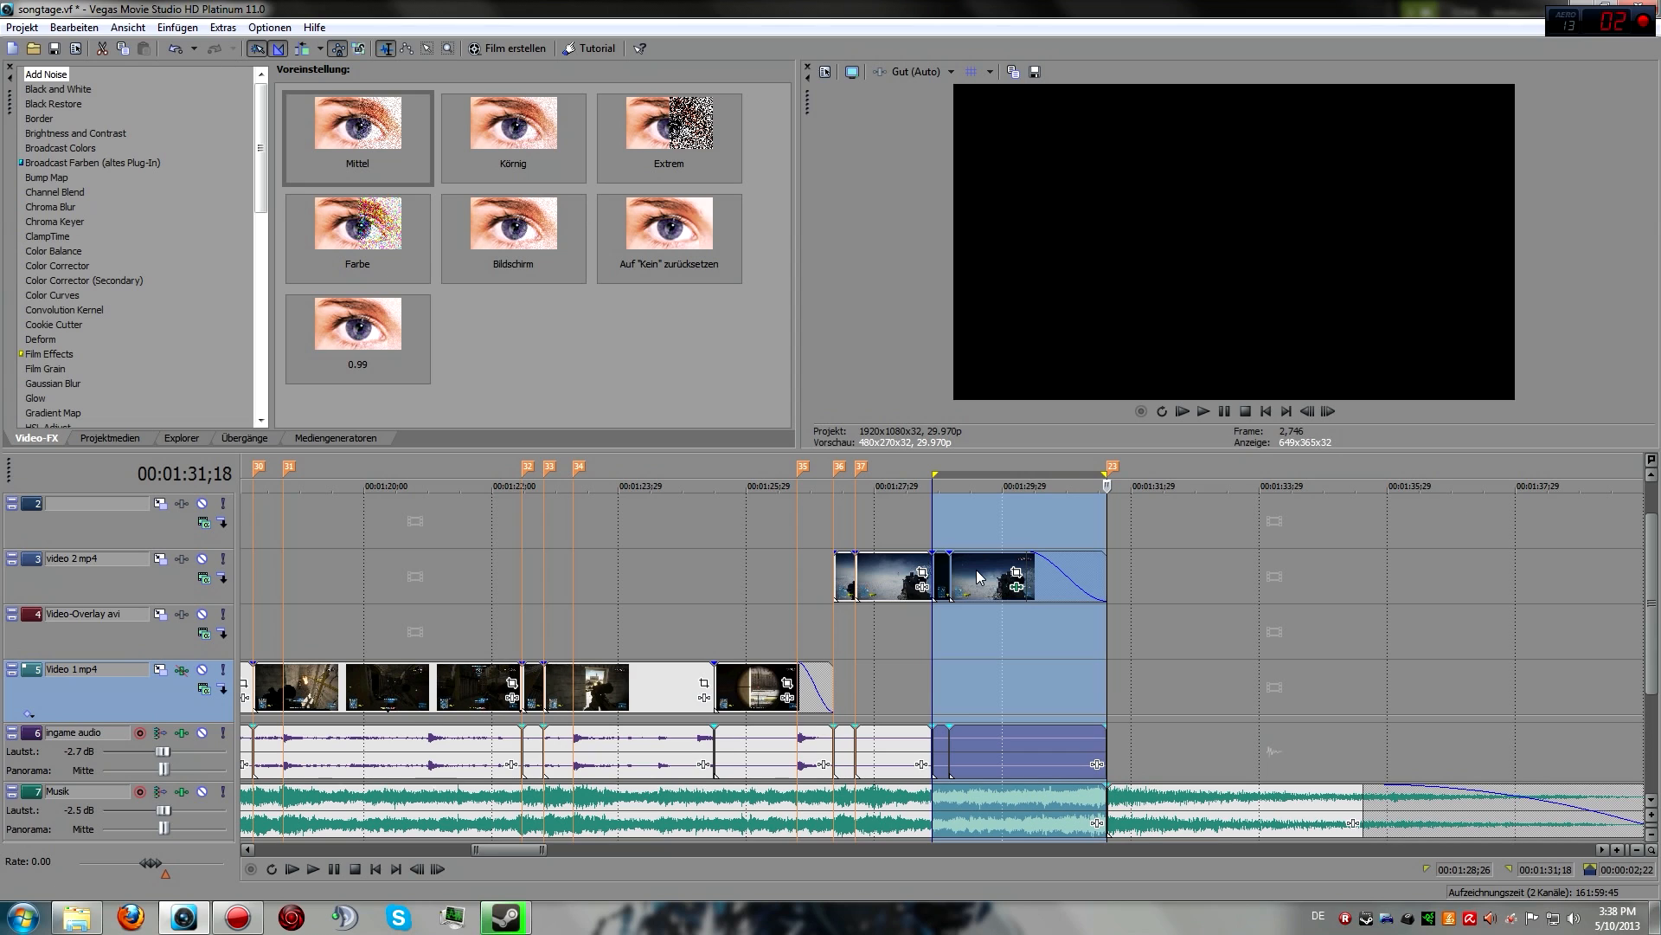
key(Left)
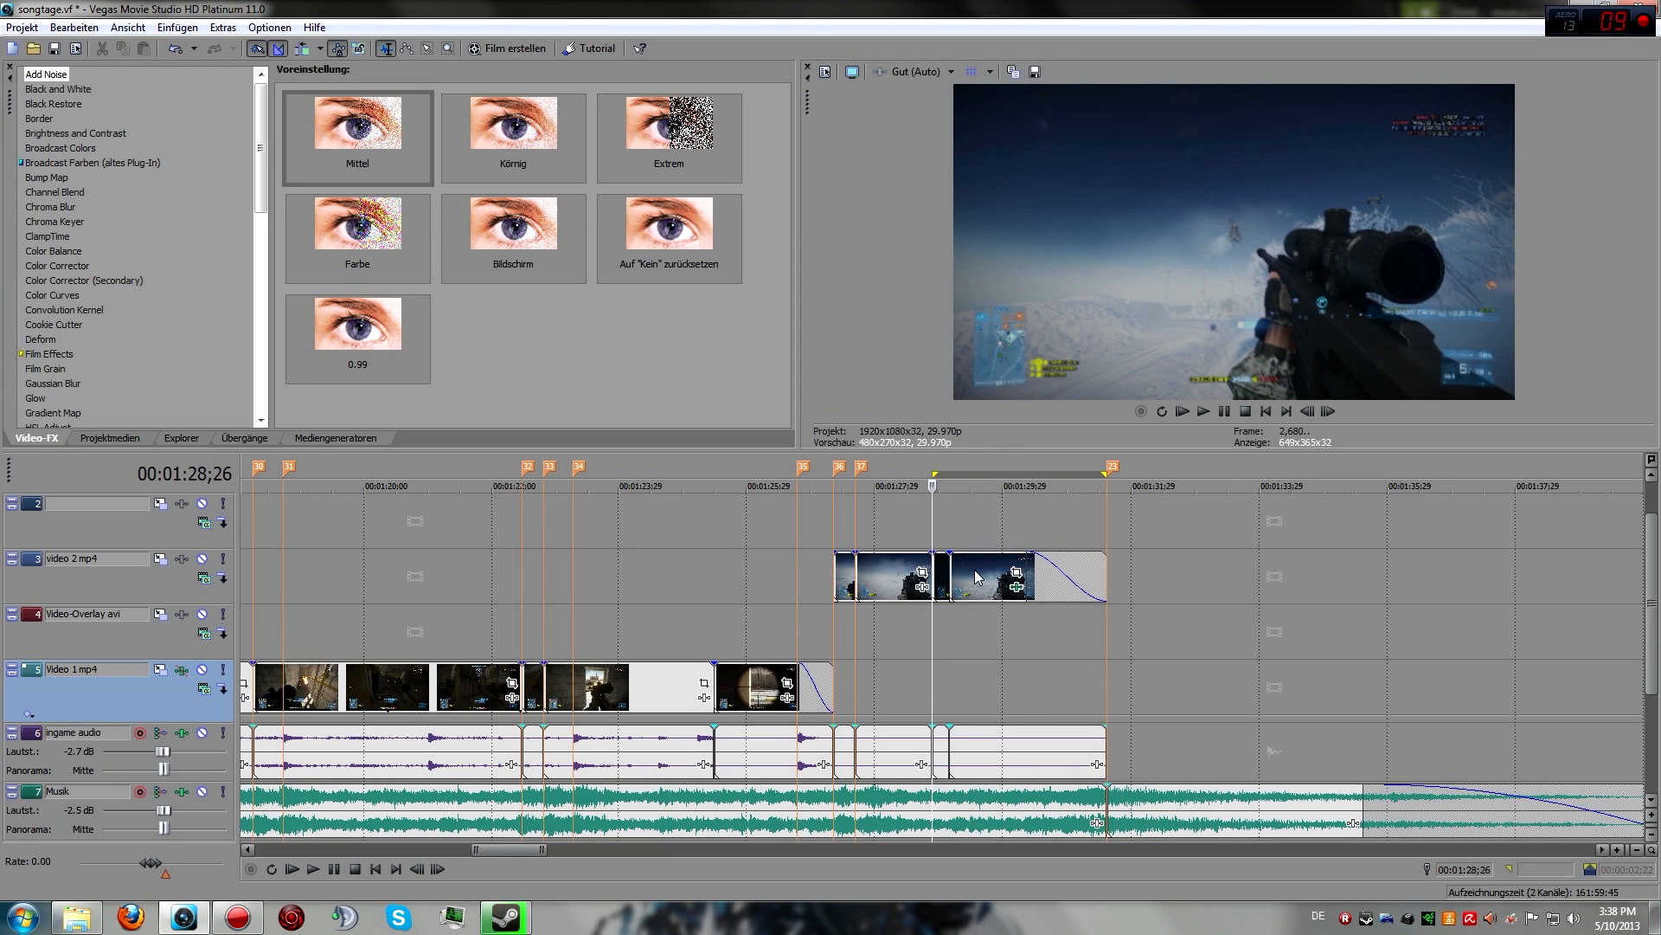
click(966, 528)
click(974, 525)
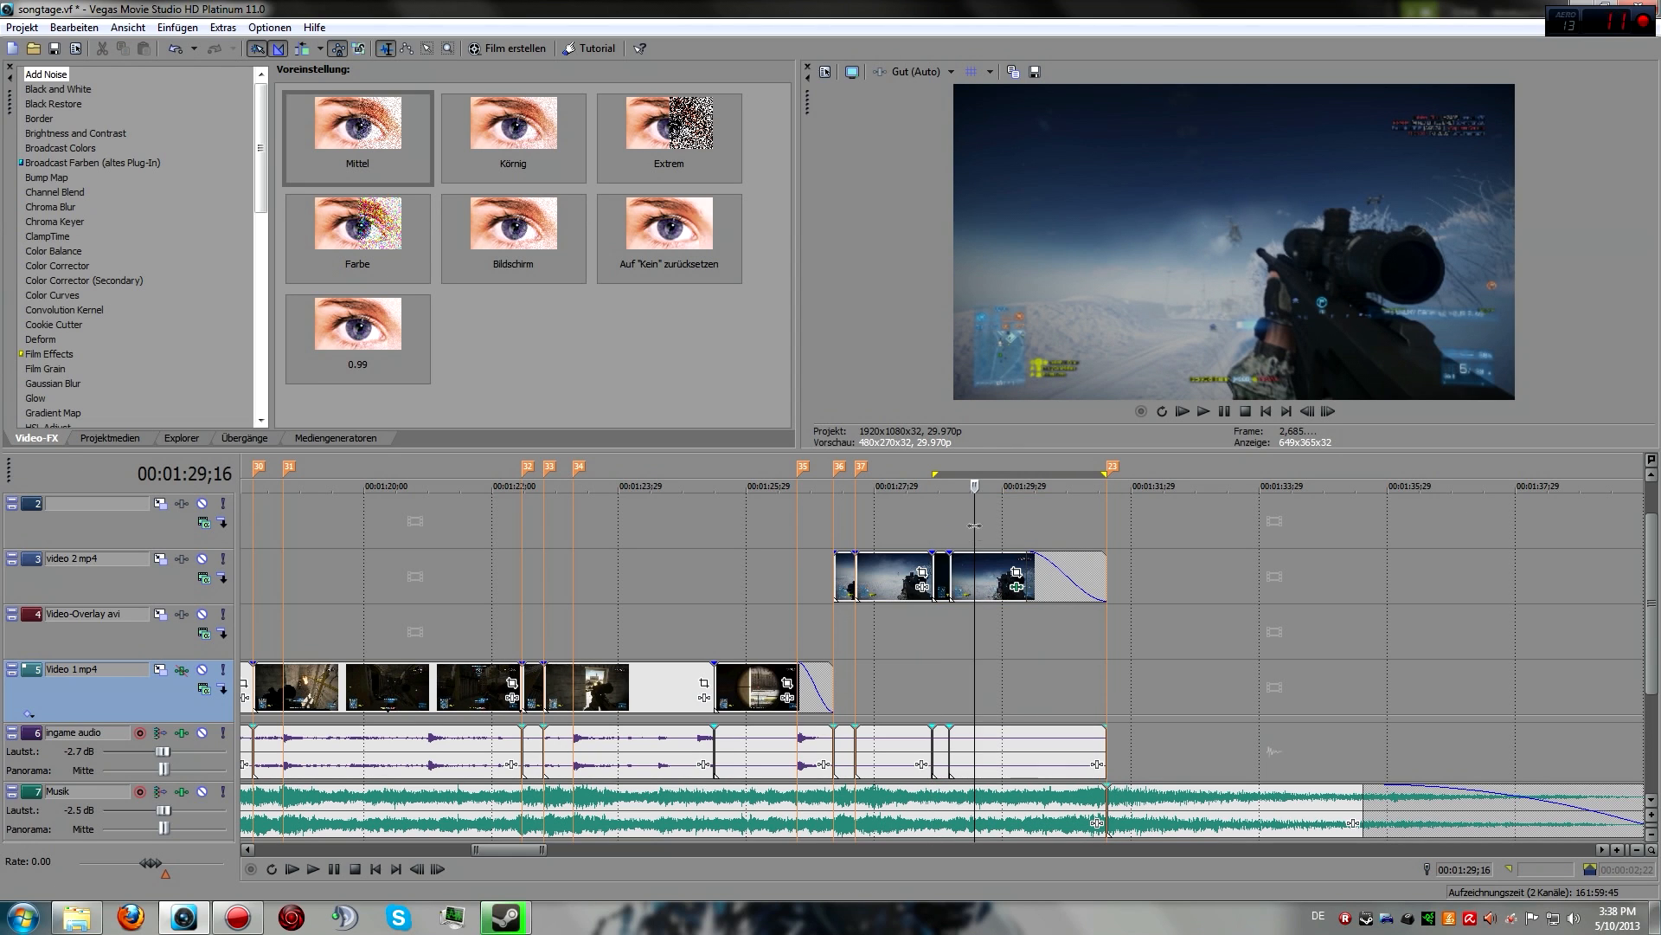
click(982, 525)
click(996, 526)
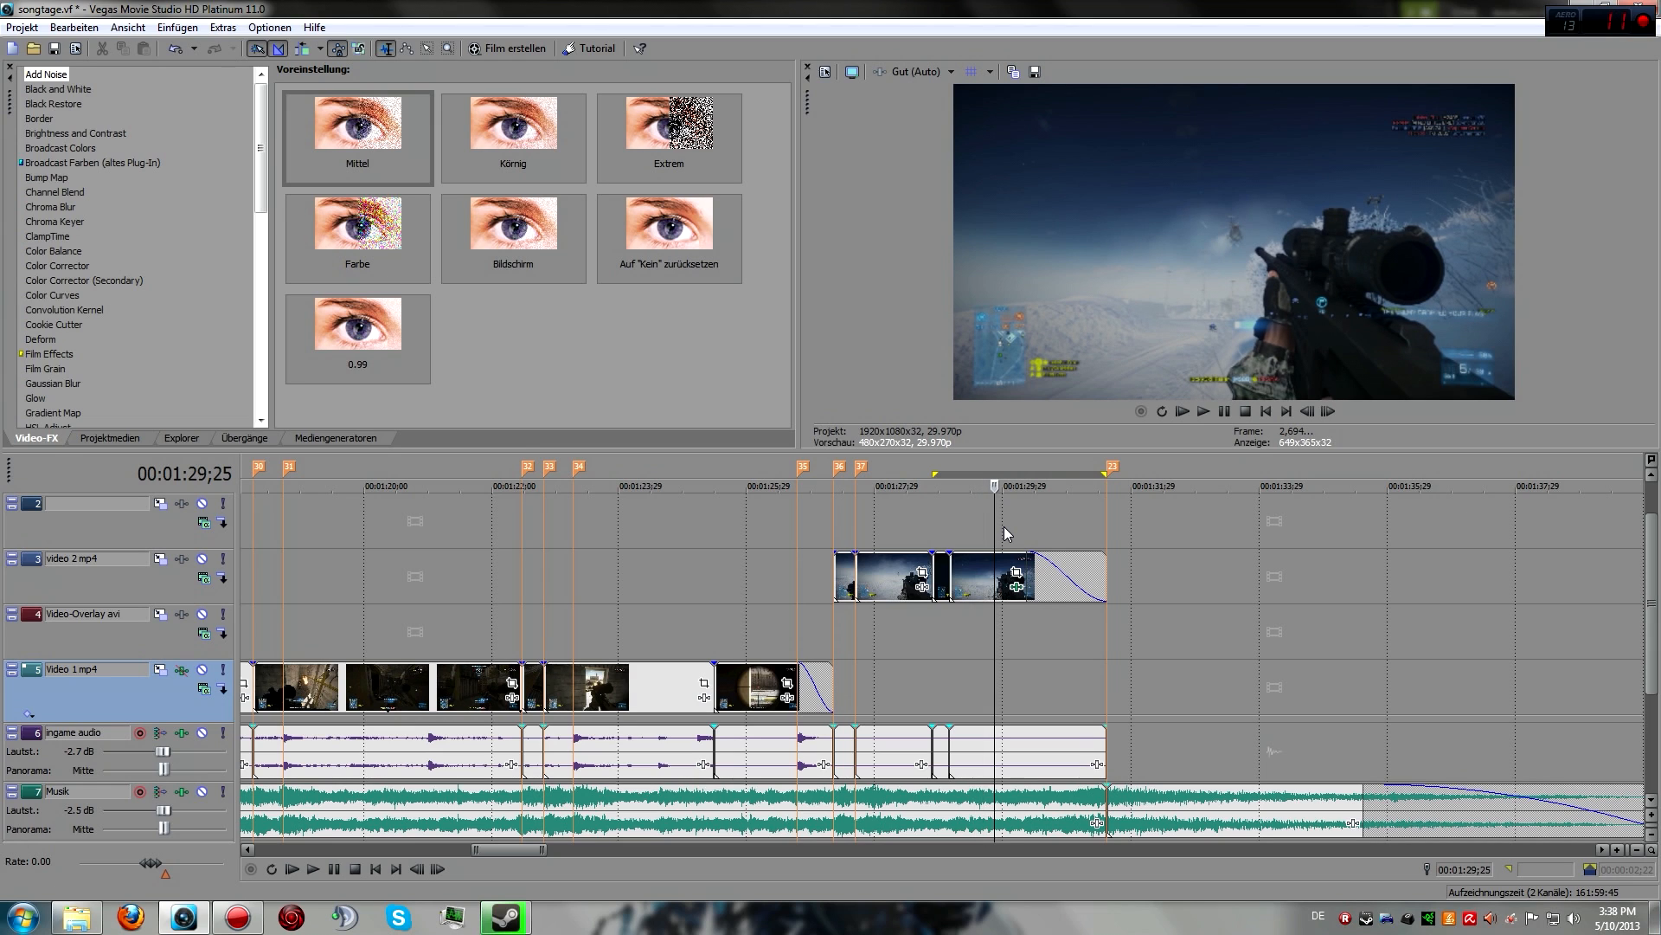
click(1004, 527)
Step through the snow sniper clip's frames from 00:01:30;03 to 00:01:30;20 and play back the marked range
key(Right)
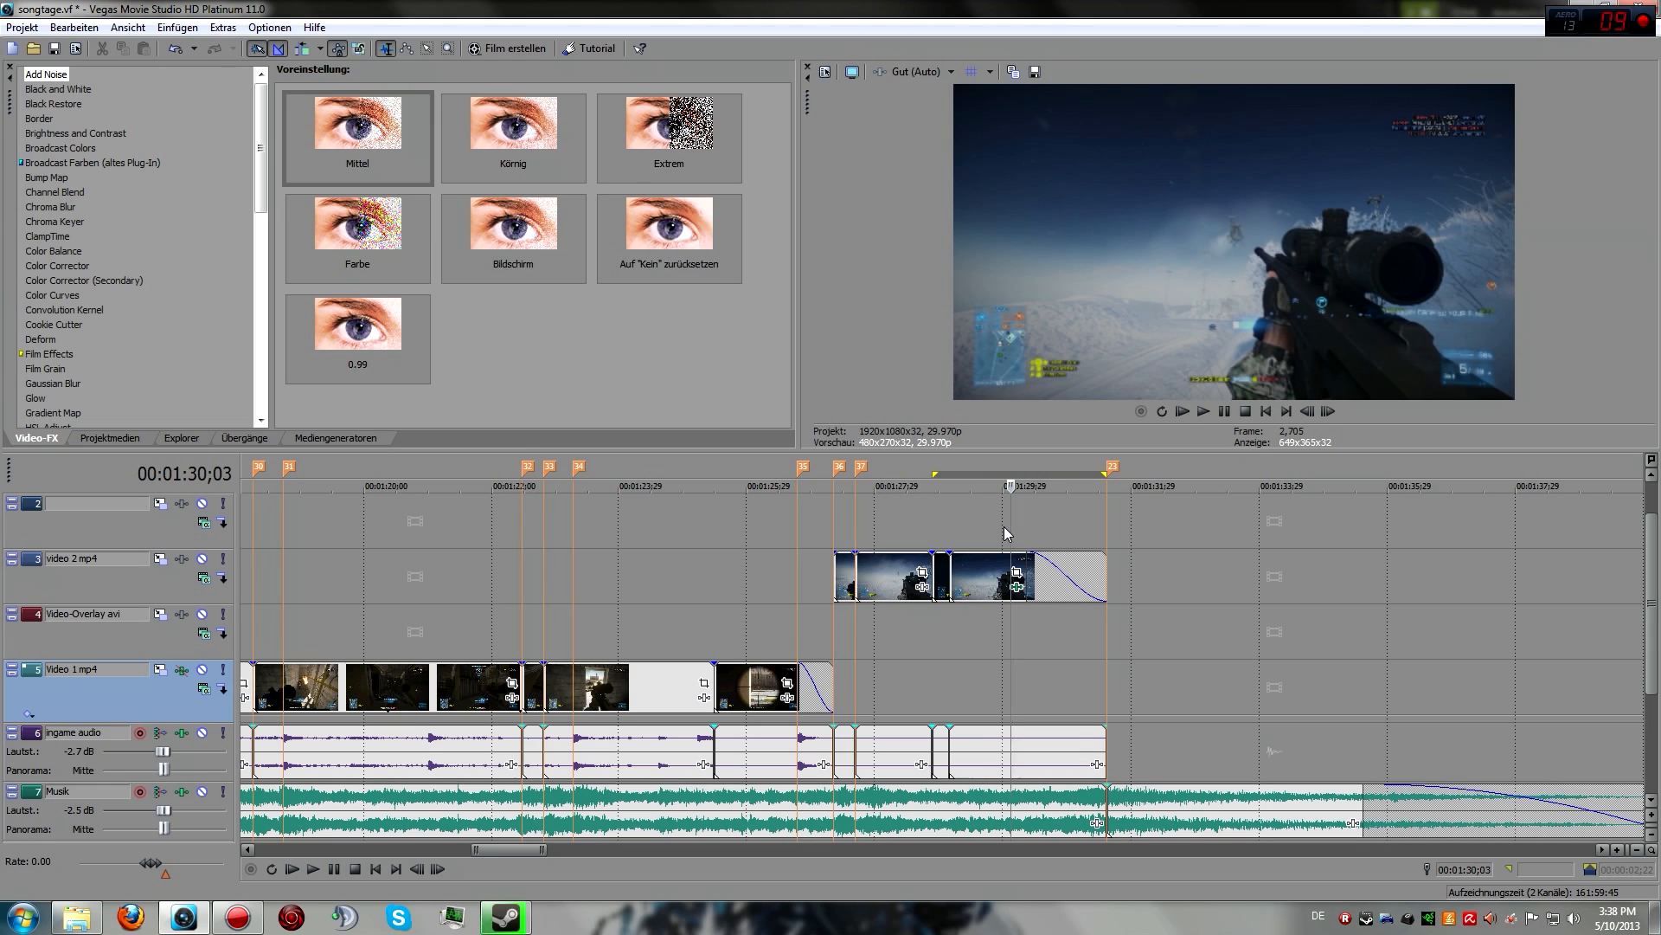
key(Right)
key(Right)
key(Right)
key(Right)
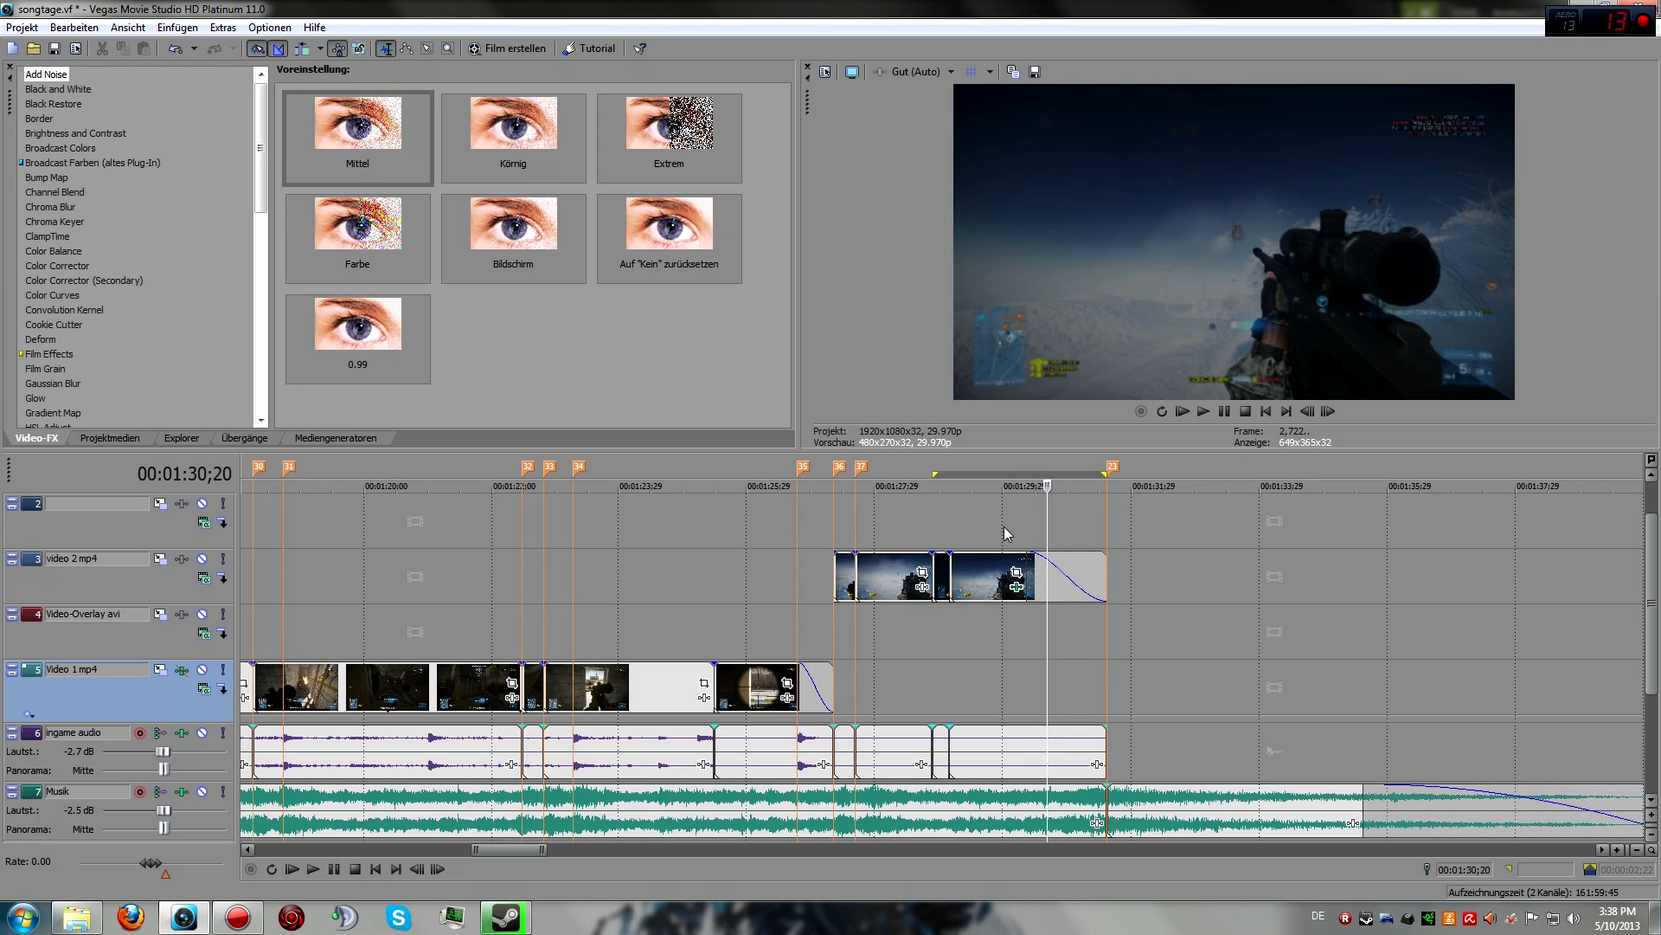
key(Right)
key(Right)
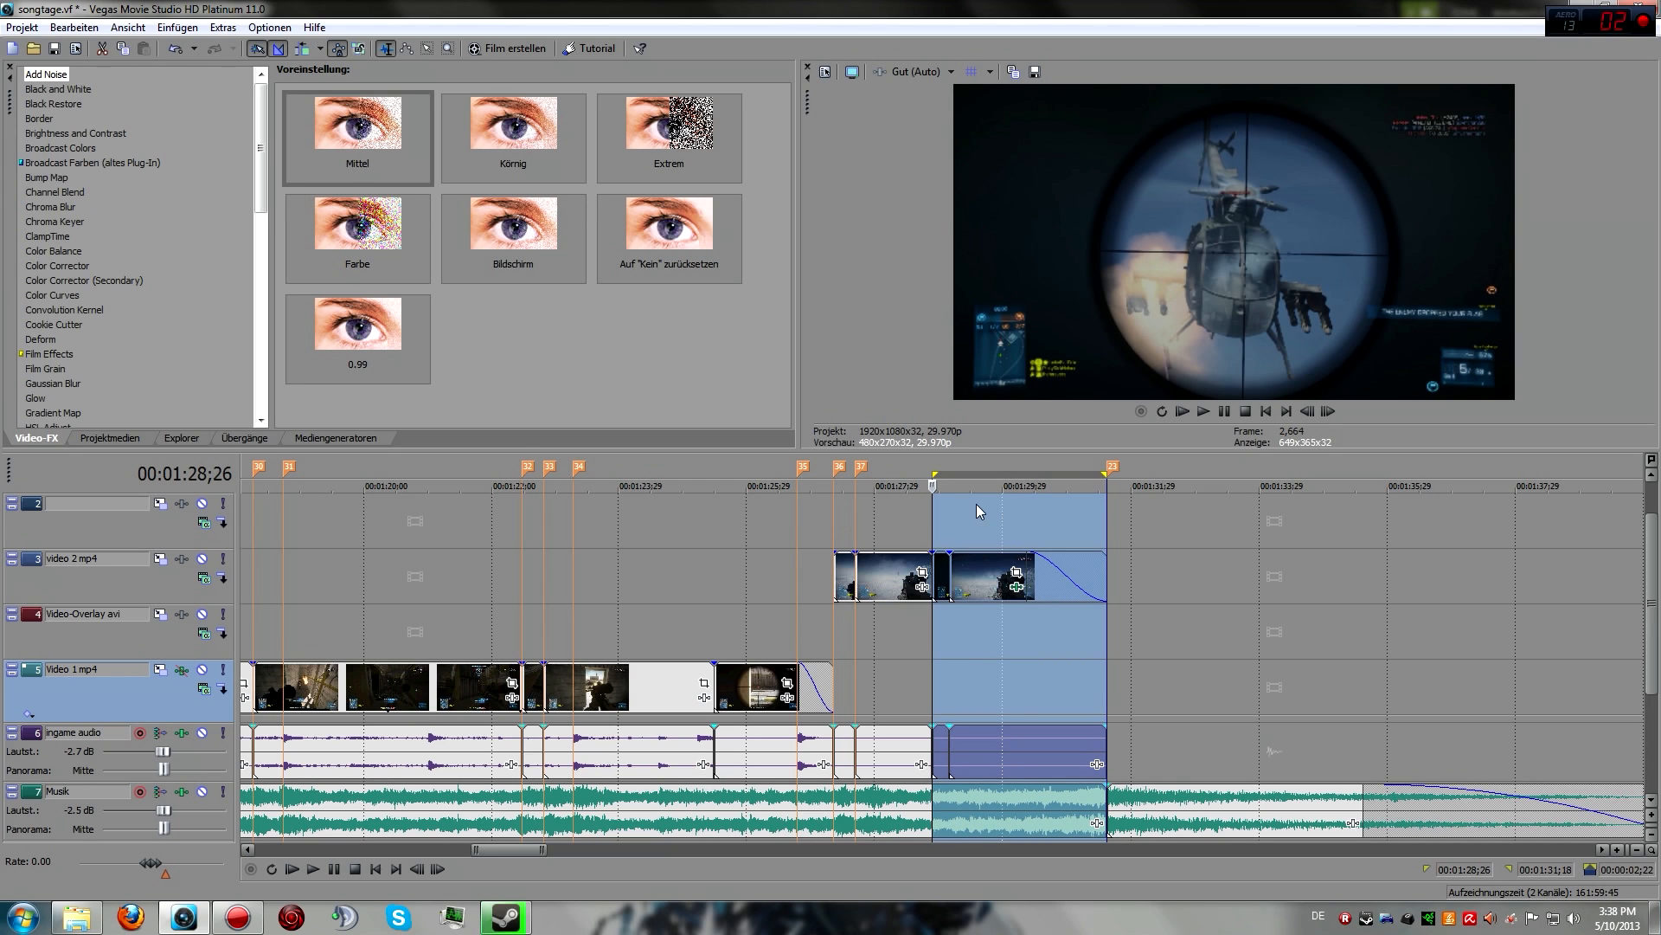
click(334, 868)
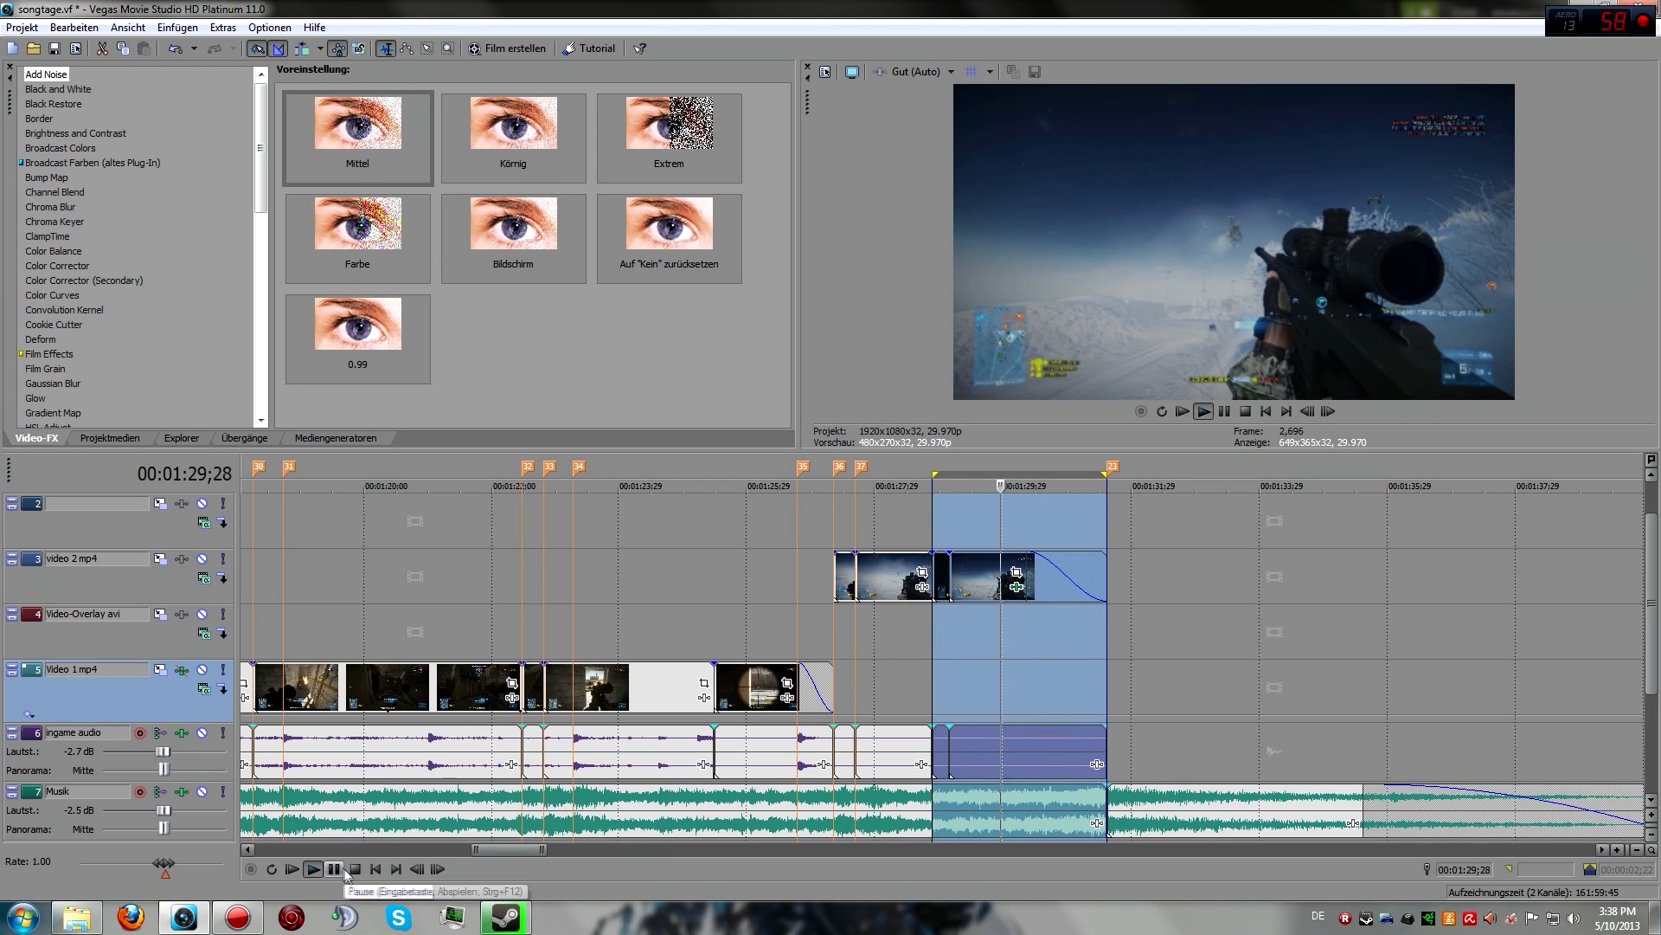
click(336, 869)
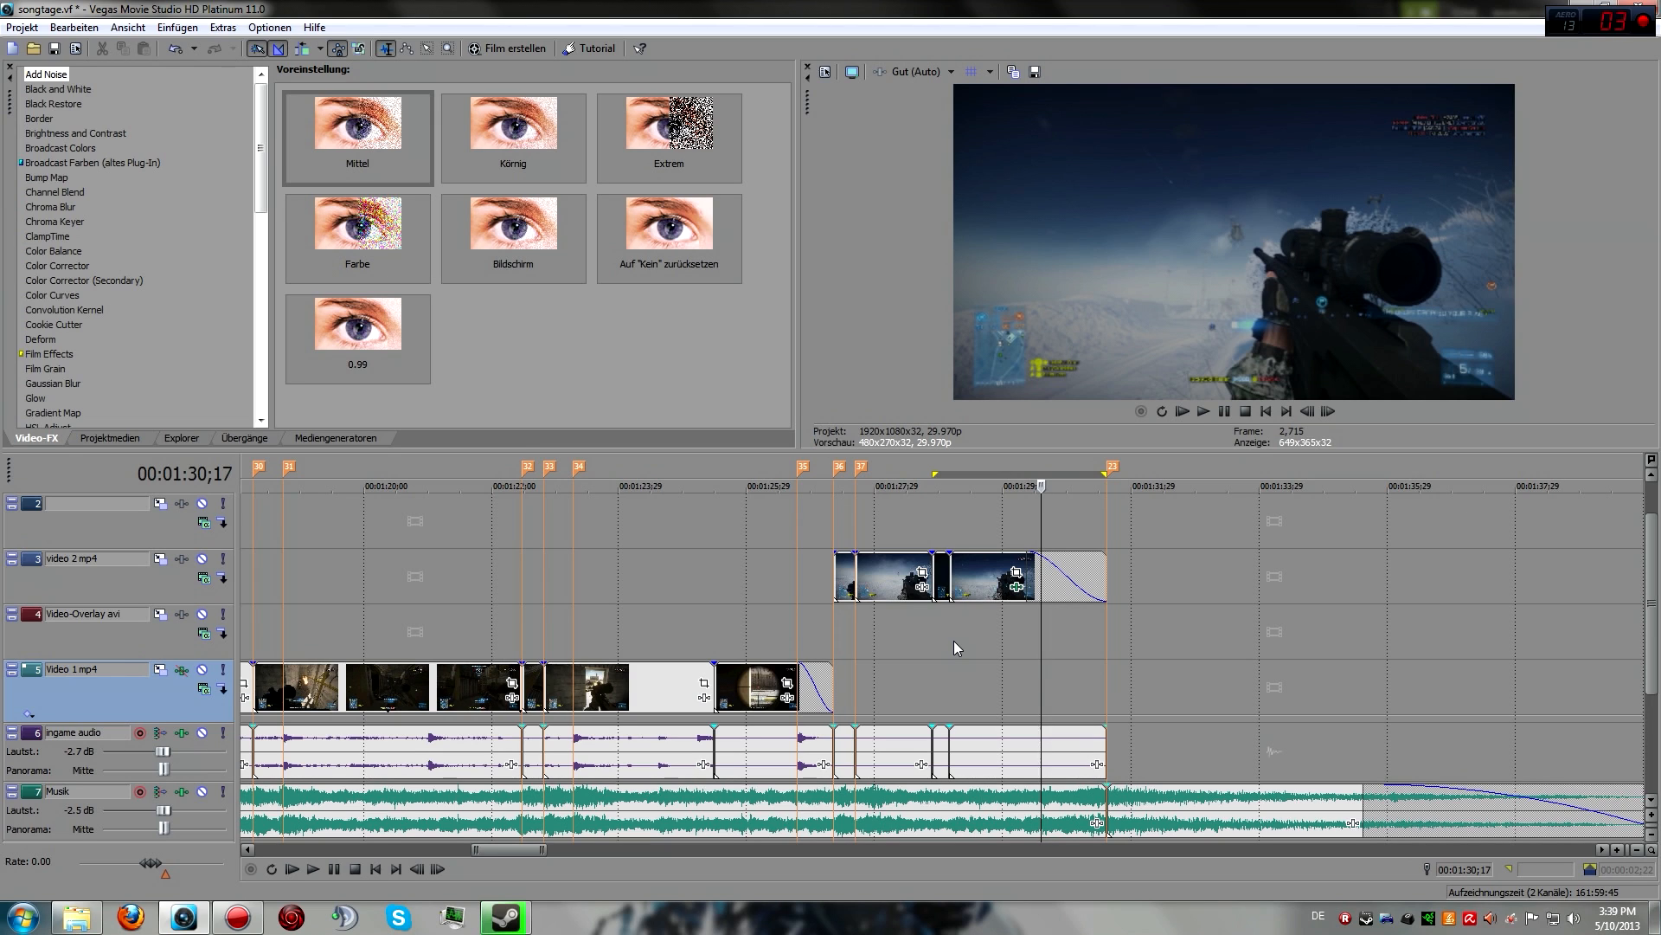
Open the snow sniper clip's TwixtorPRO event effect and play the clip from its start on the video 2 track
click(1015, 587)
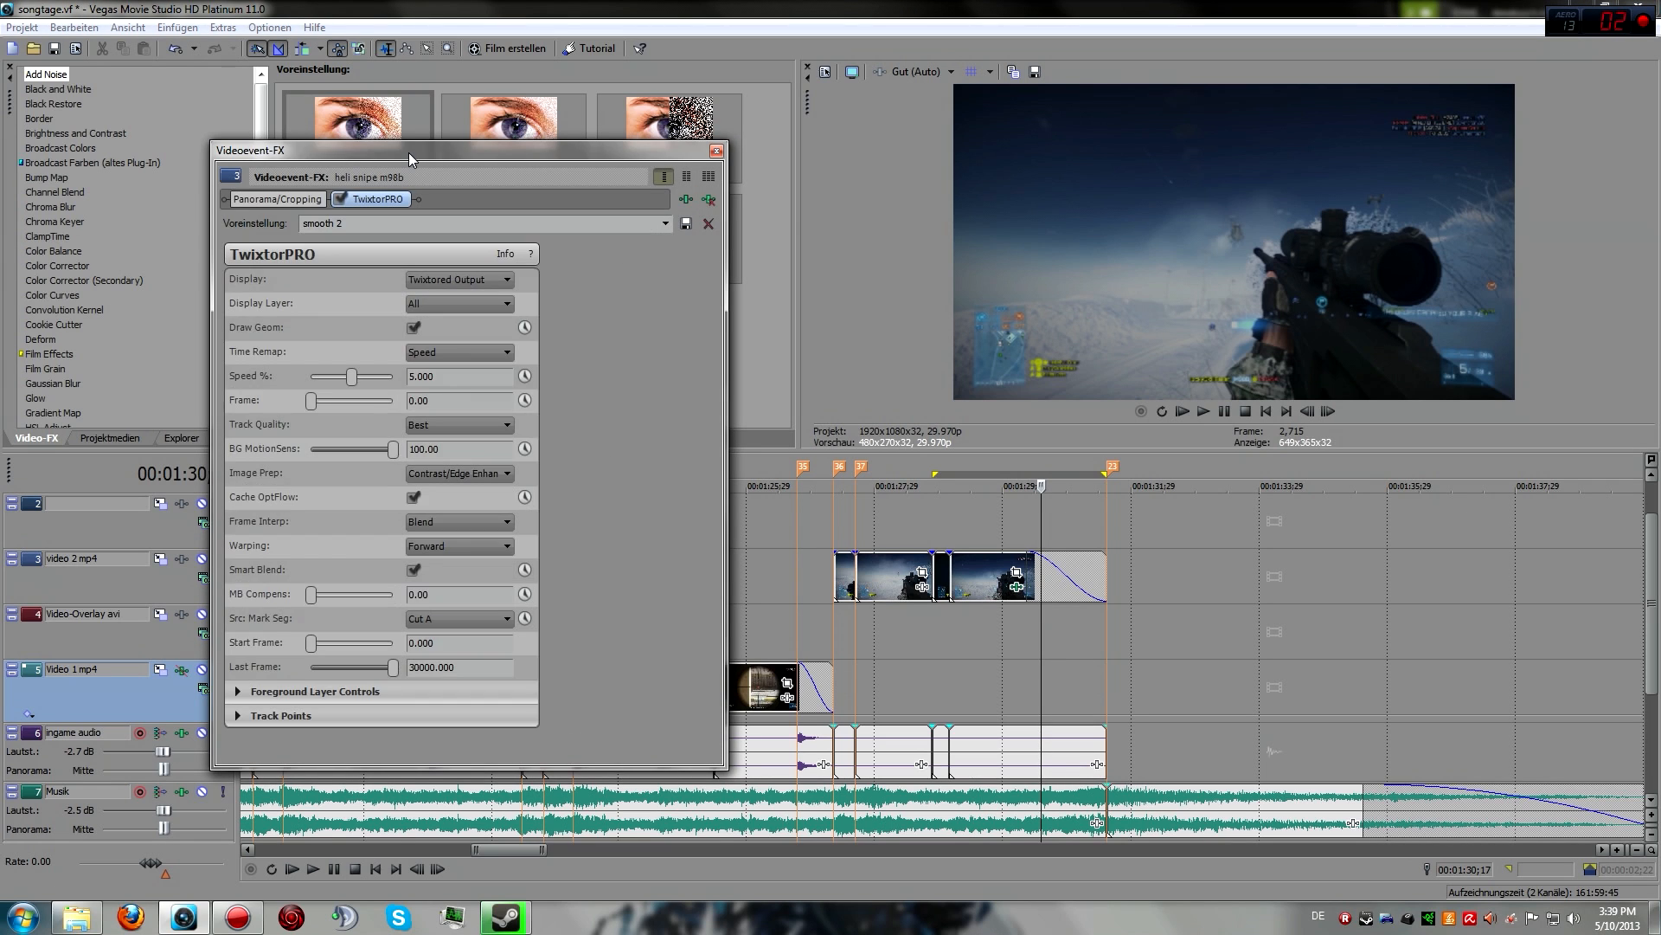
drag(408, 152, 409, 119)
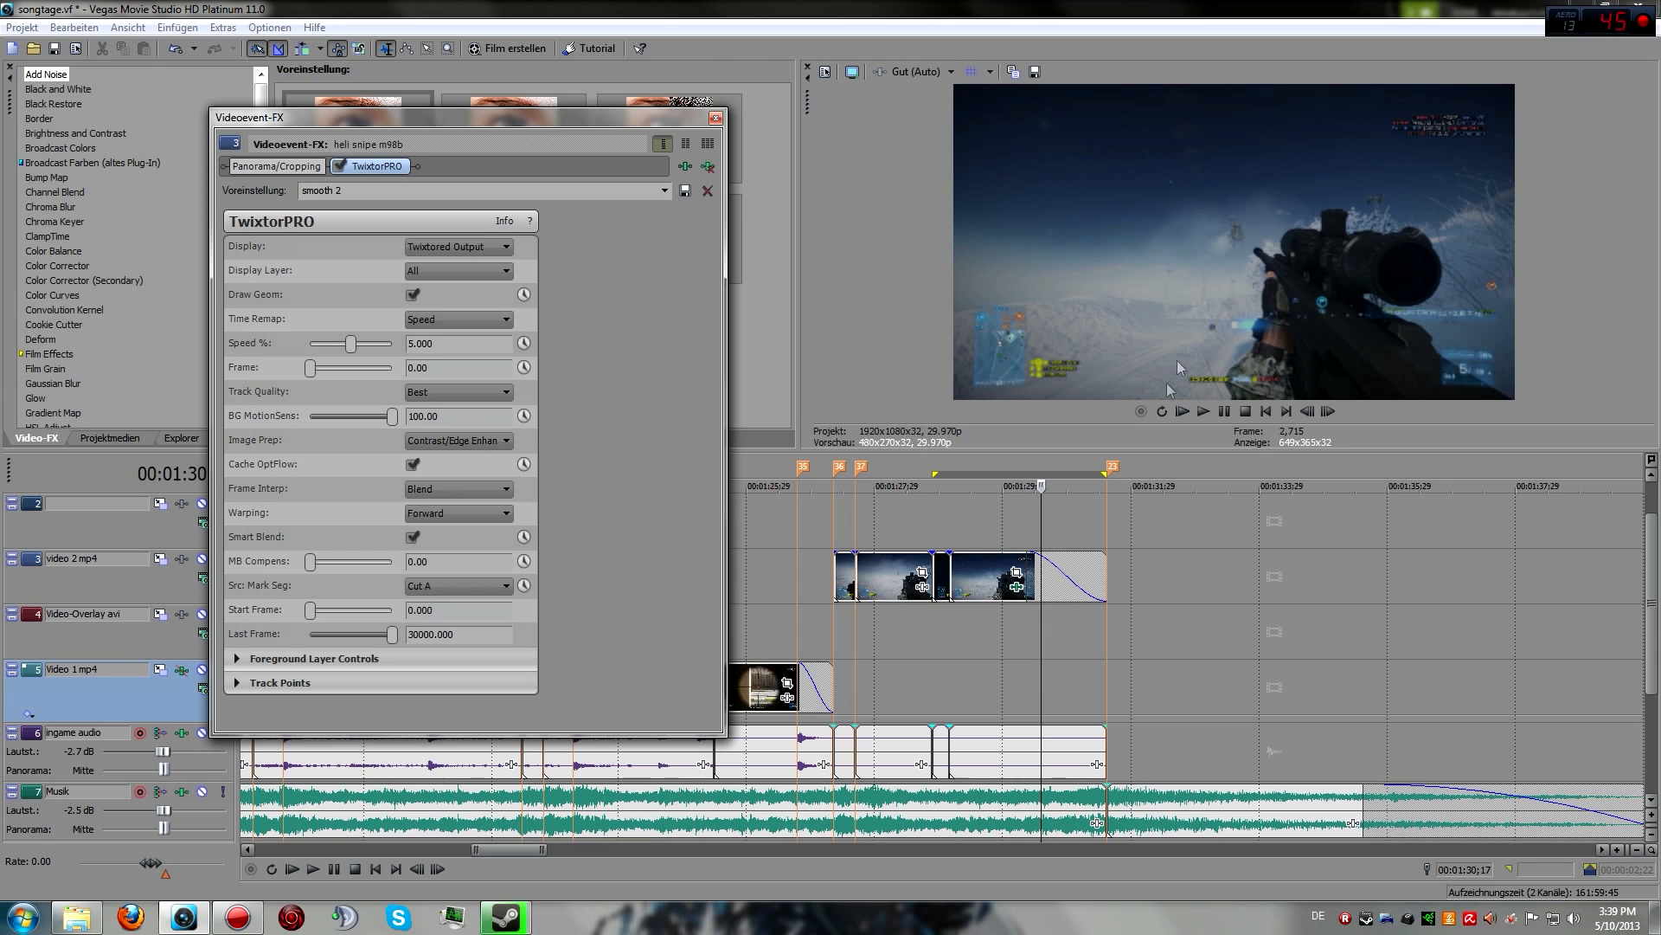
click(950, 664)
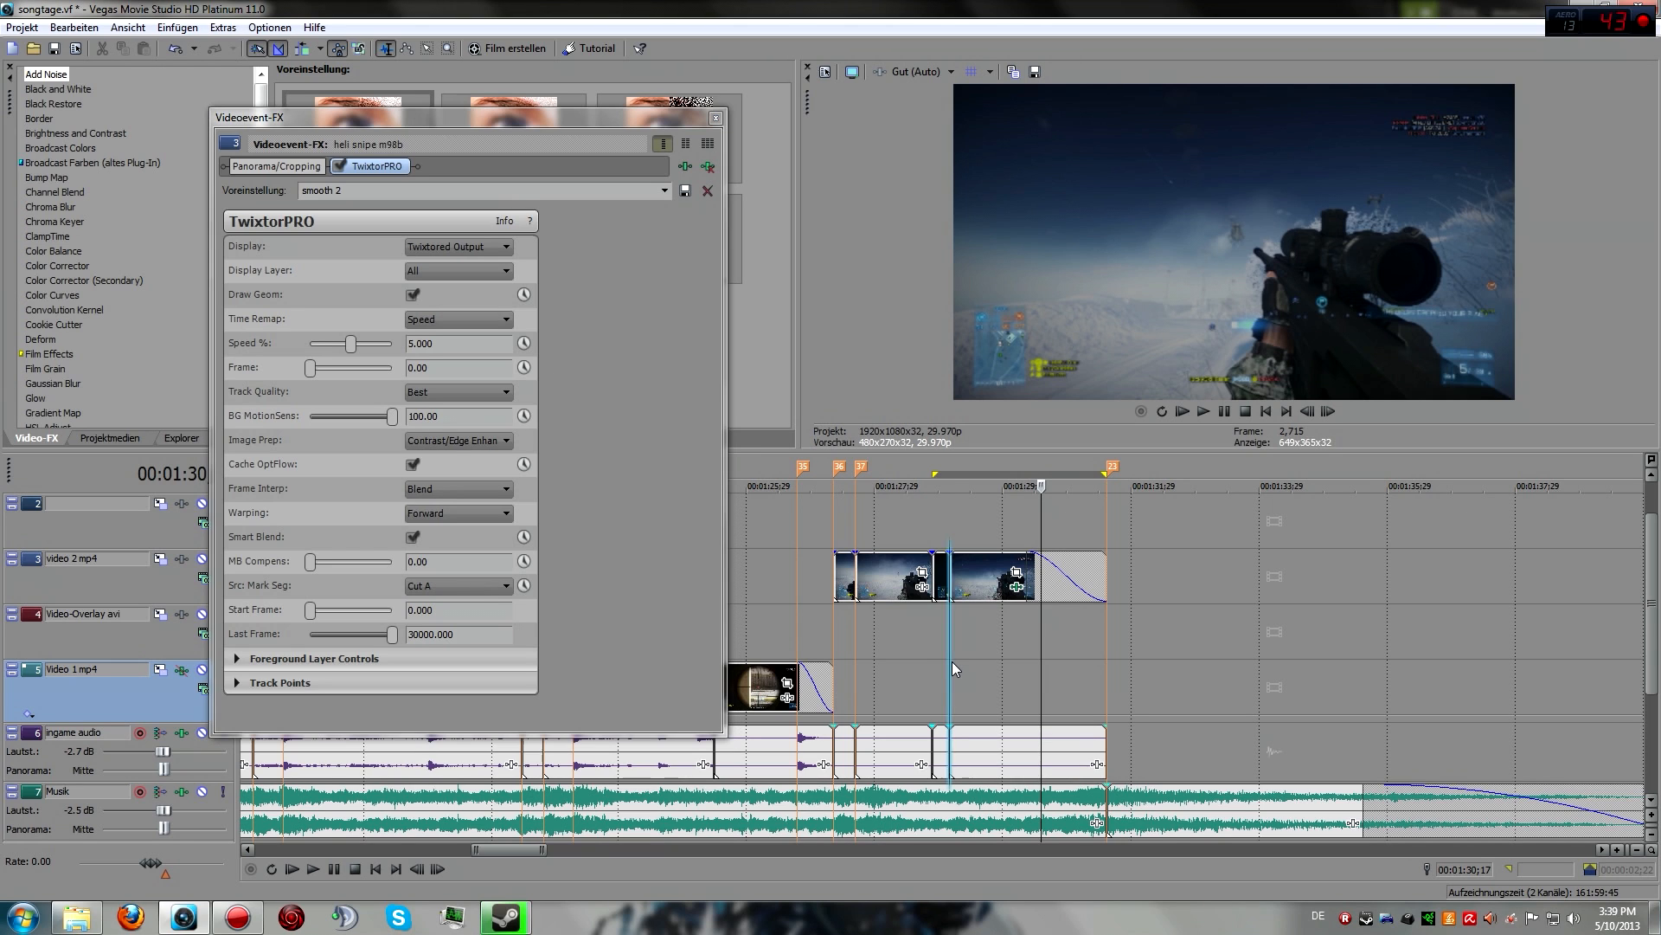
click(341, 872)
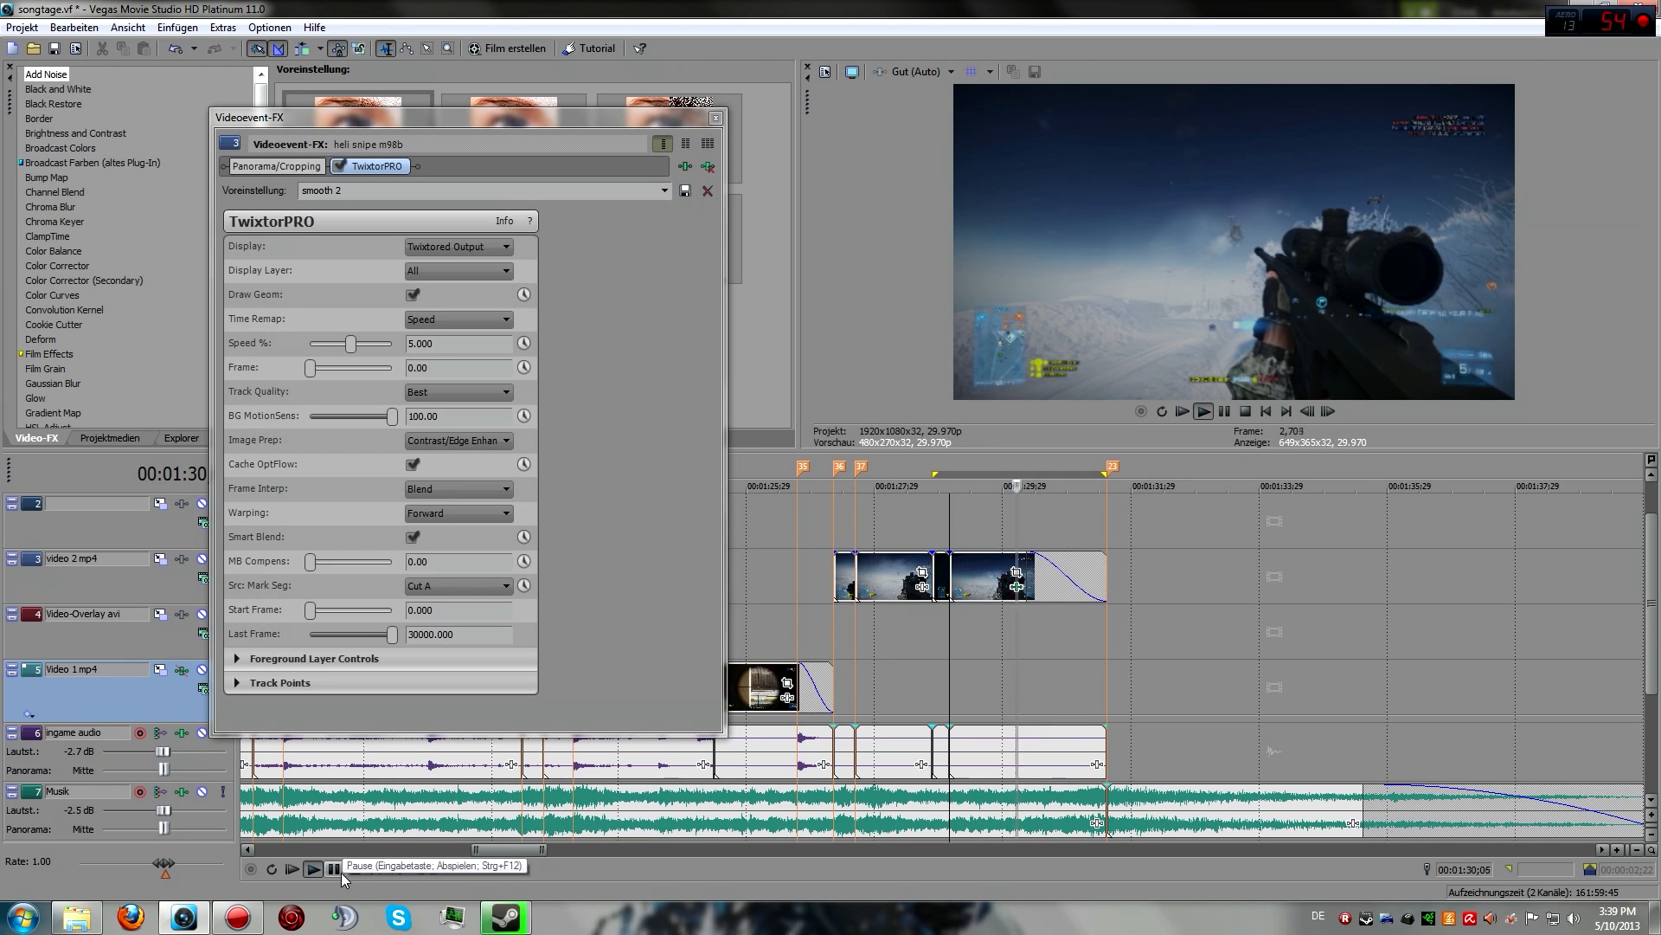
click(340, 870)
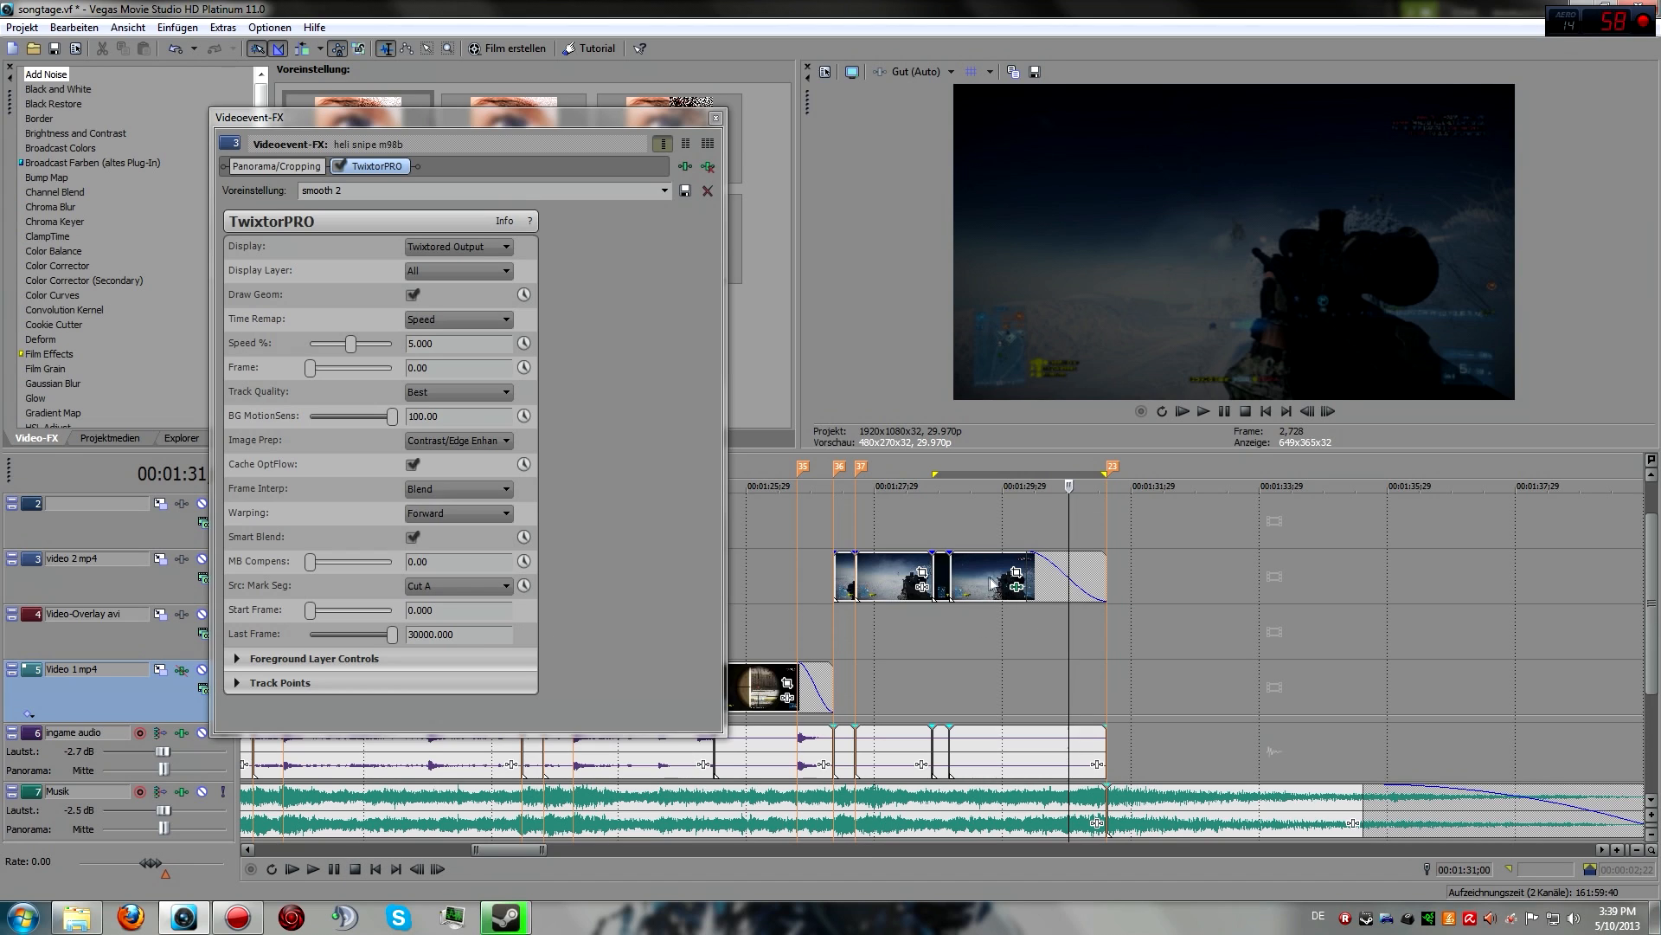
Replay the snow sniper clip from 00:01:29;10 and close its TwixtorPRO effect window
click(962, 575)
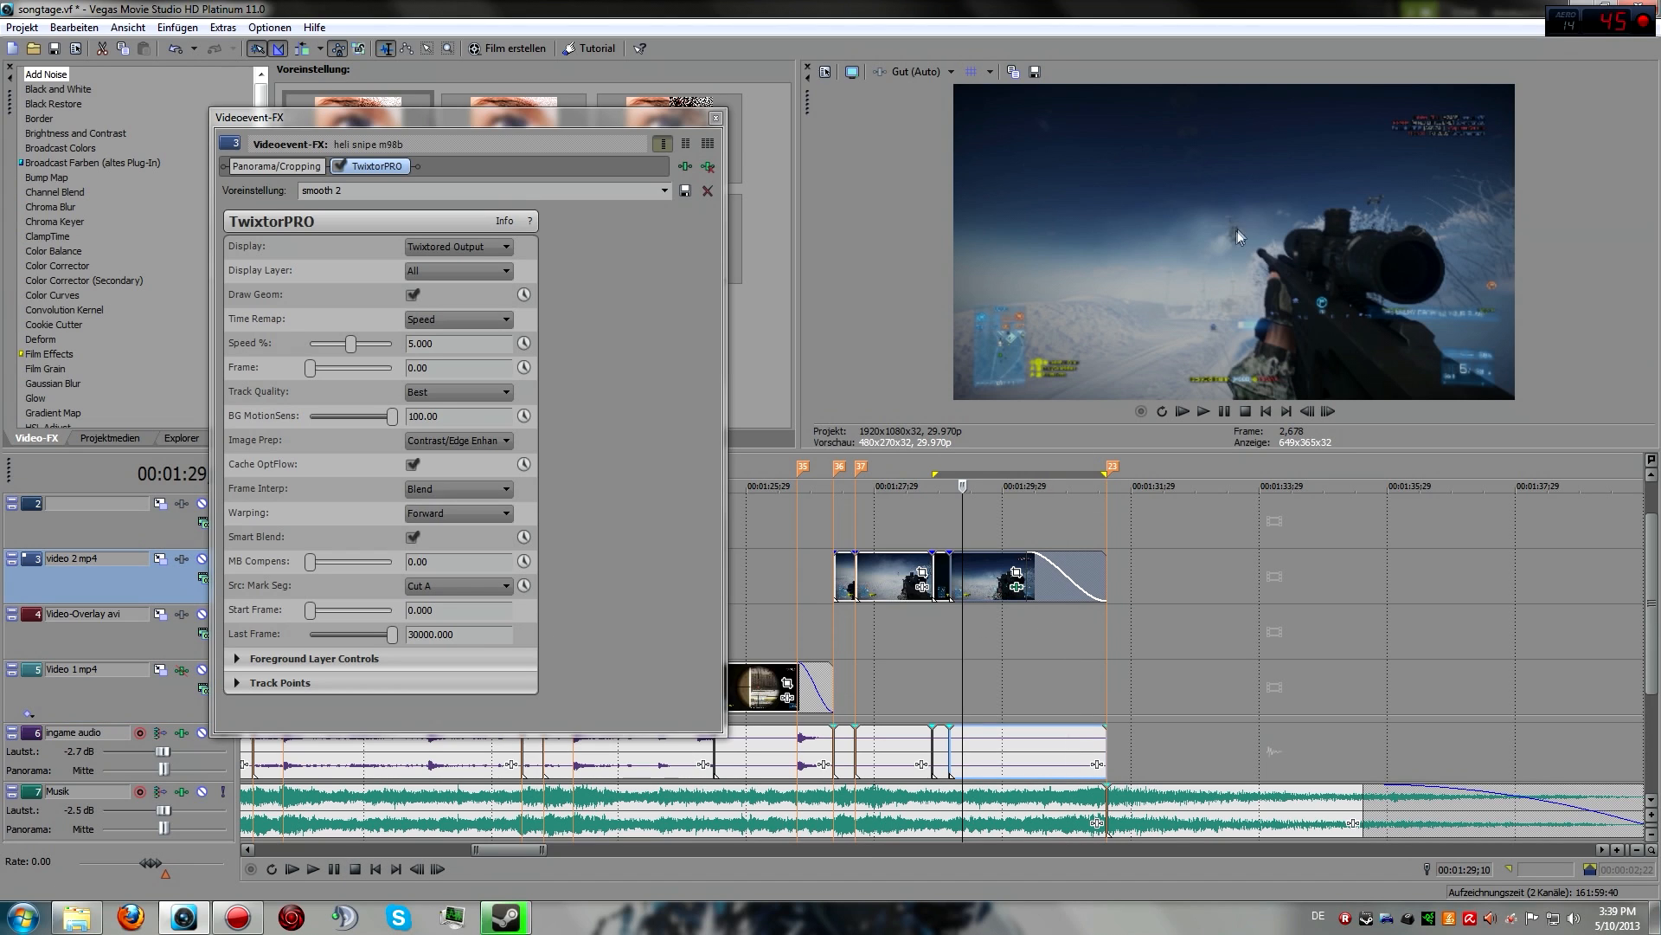
click(335, 870)
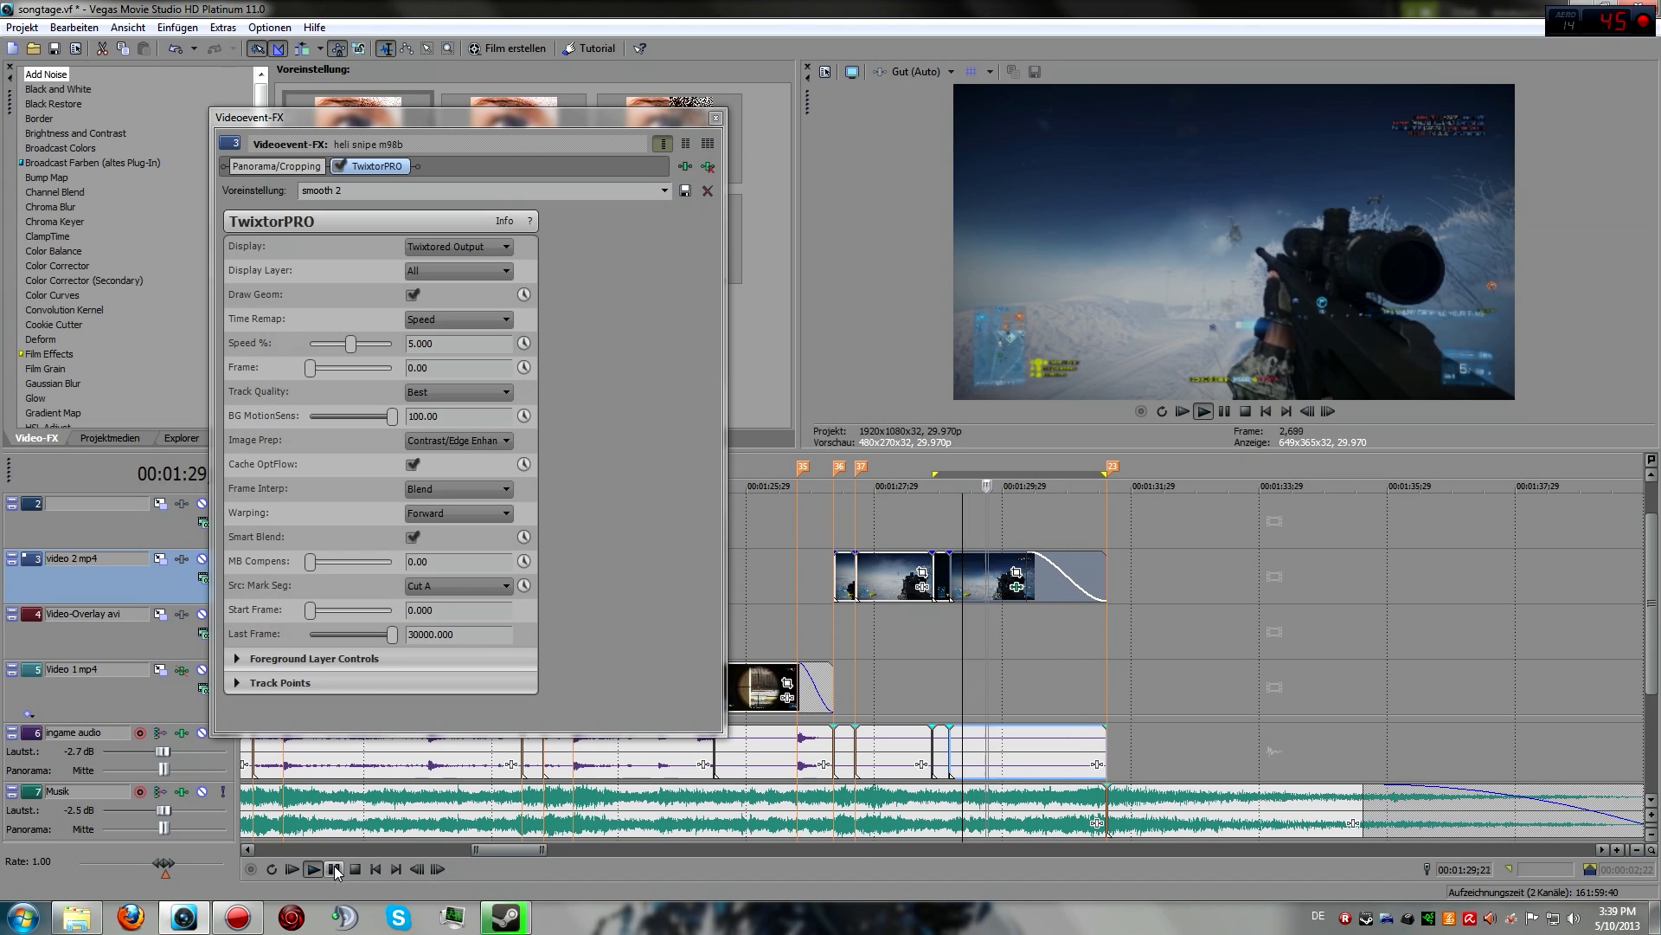
click(336, 871)
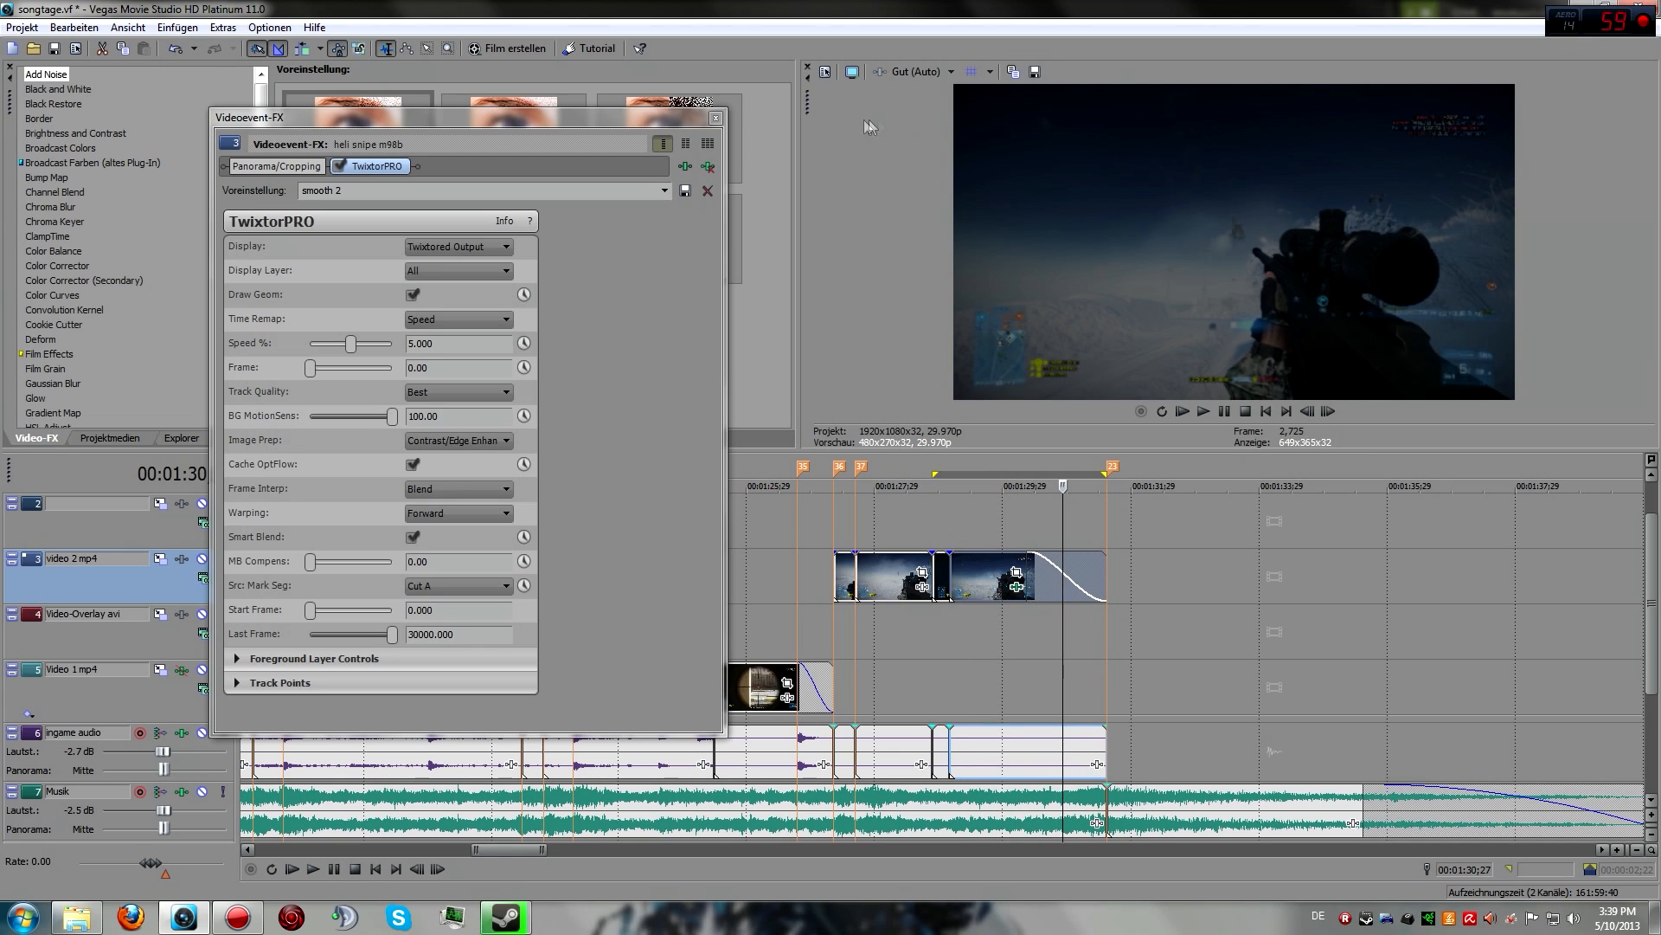
click(715, 117)
Survey the clip arrangement across the whole montage timeline
scroll(763, 609, down, 3)
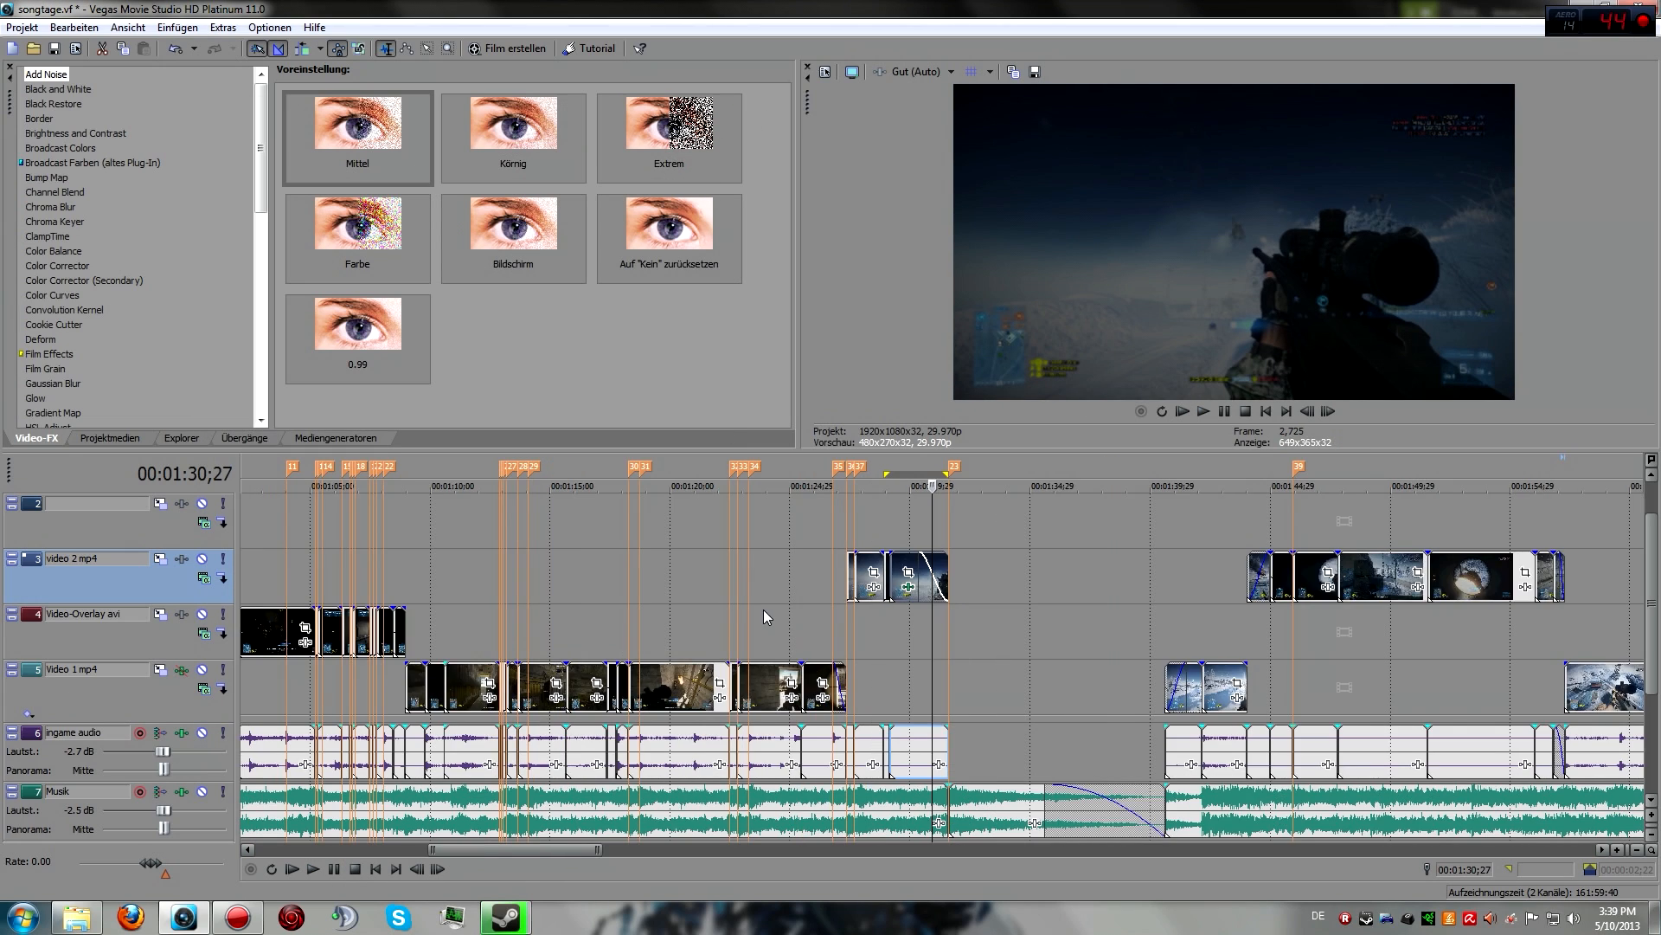
scroll(834, 618, down, 2)
scroll(832, 618, down, 2)
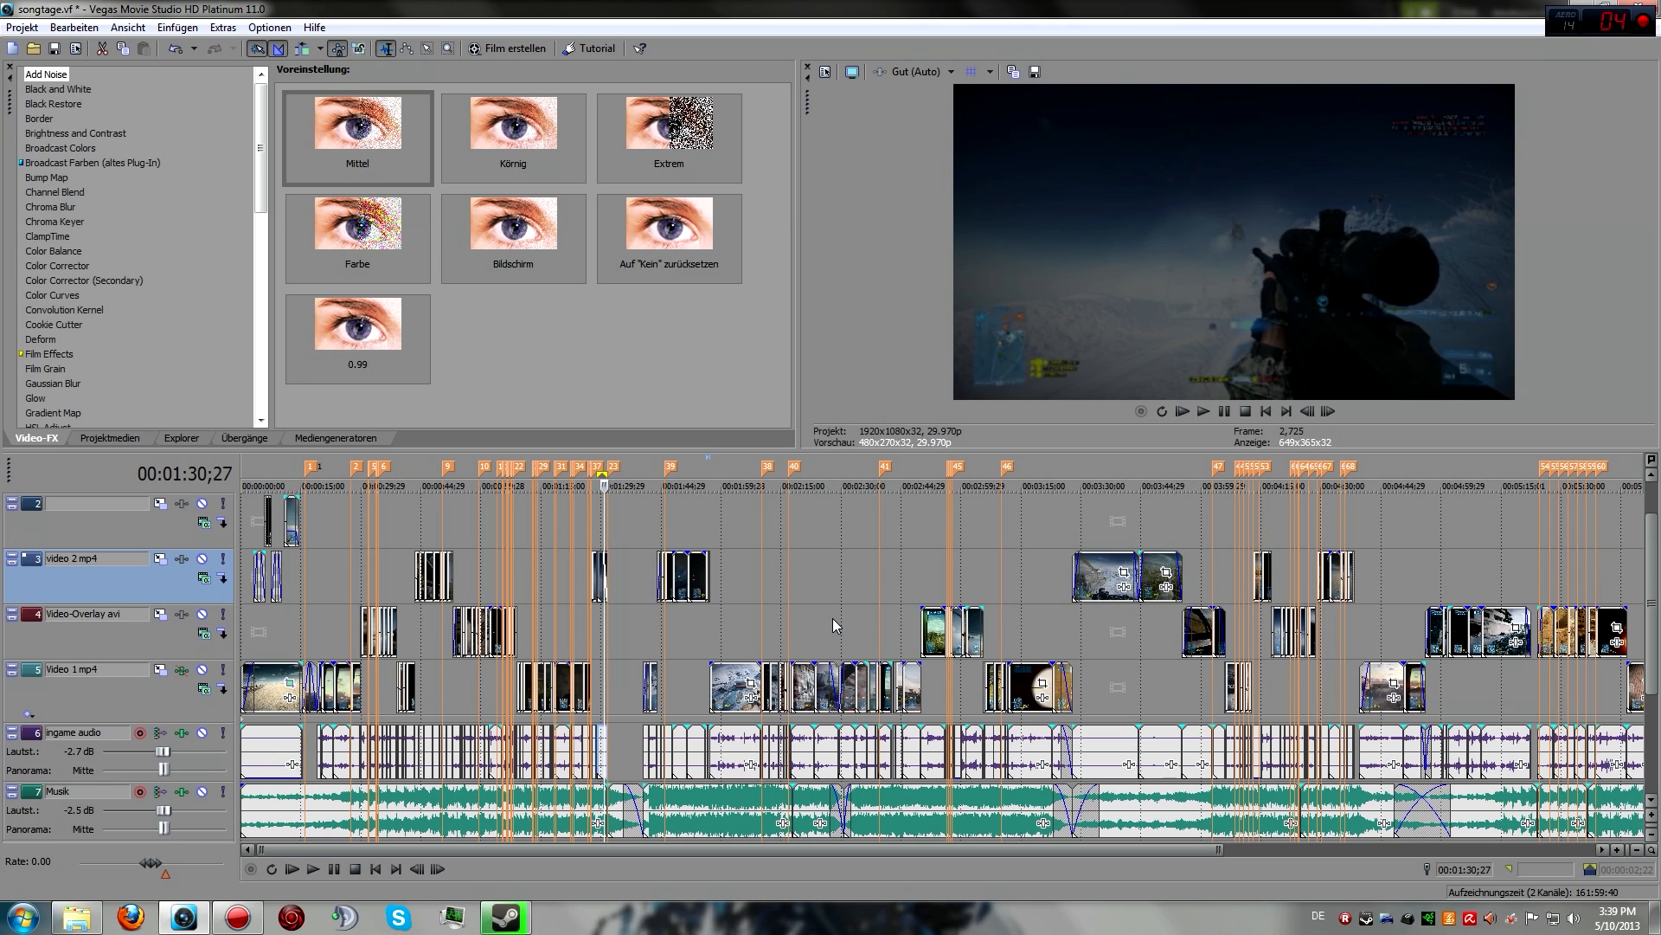
scroll(826, 616, up, 4)
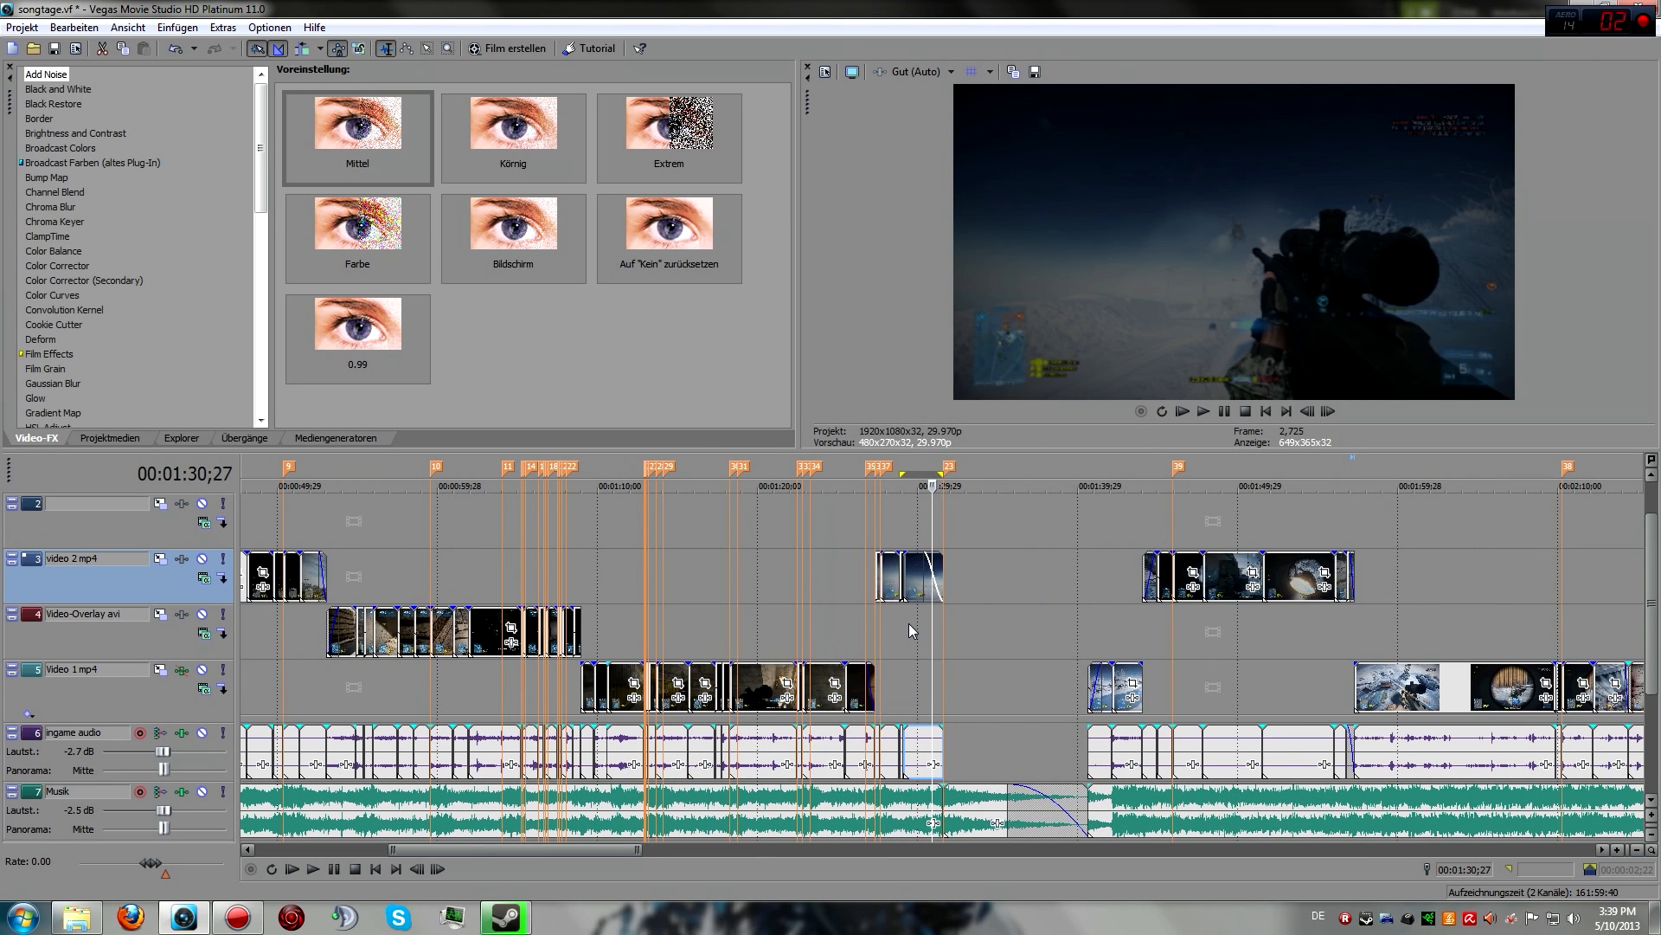
scroll(460, 597, down, 2)
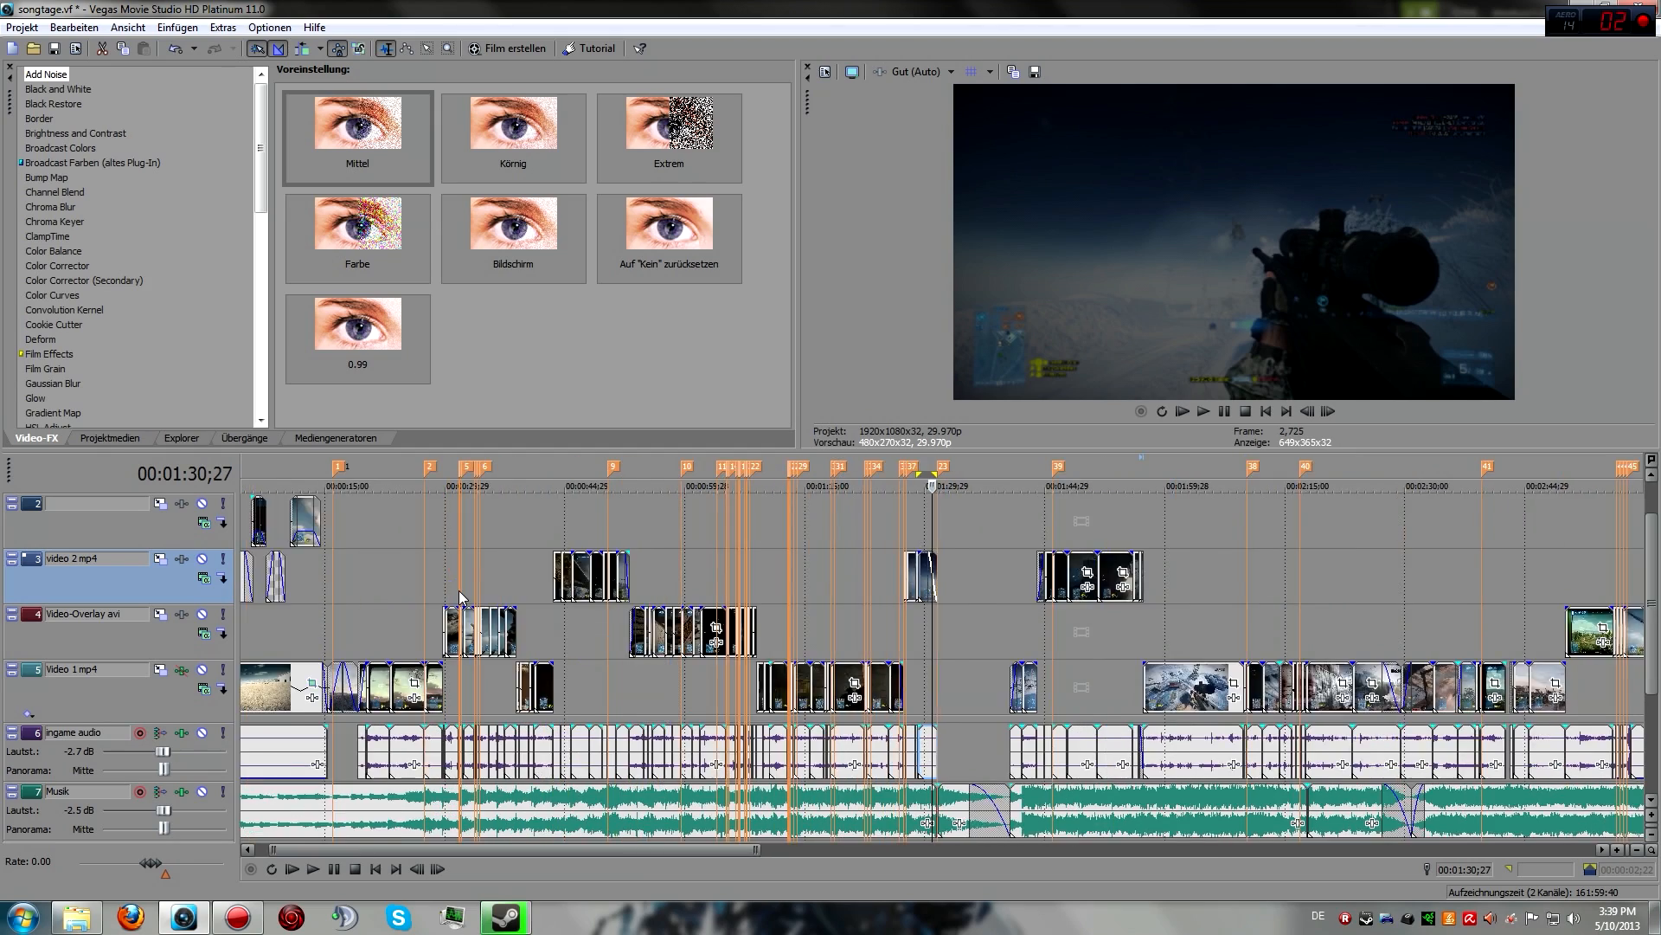
scroll(460, 597, down, 2)
scroll(815, 652, down, 2)
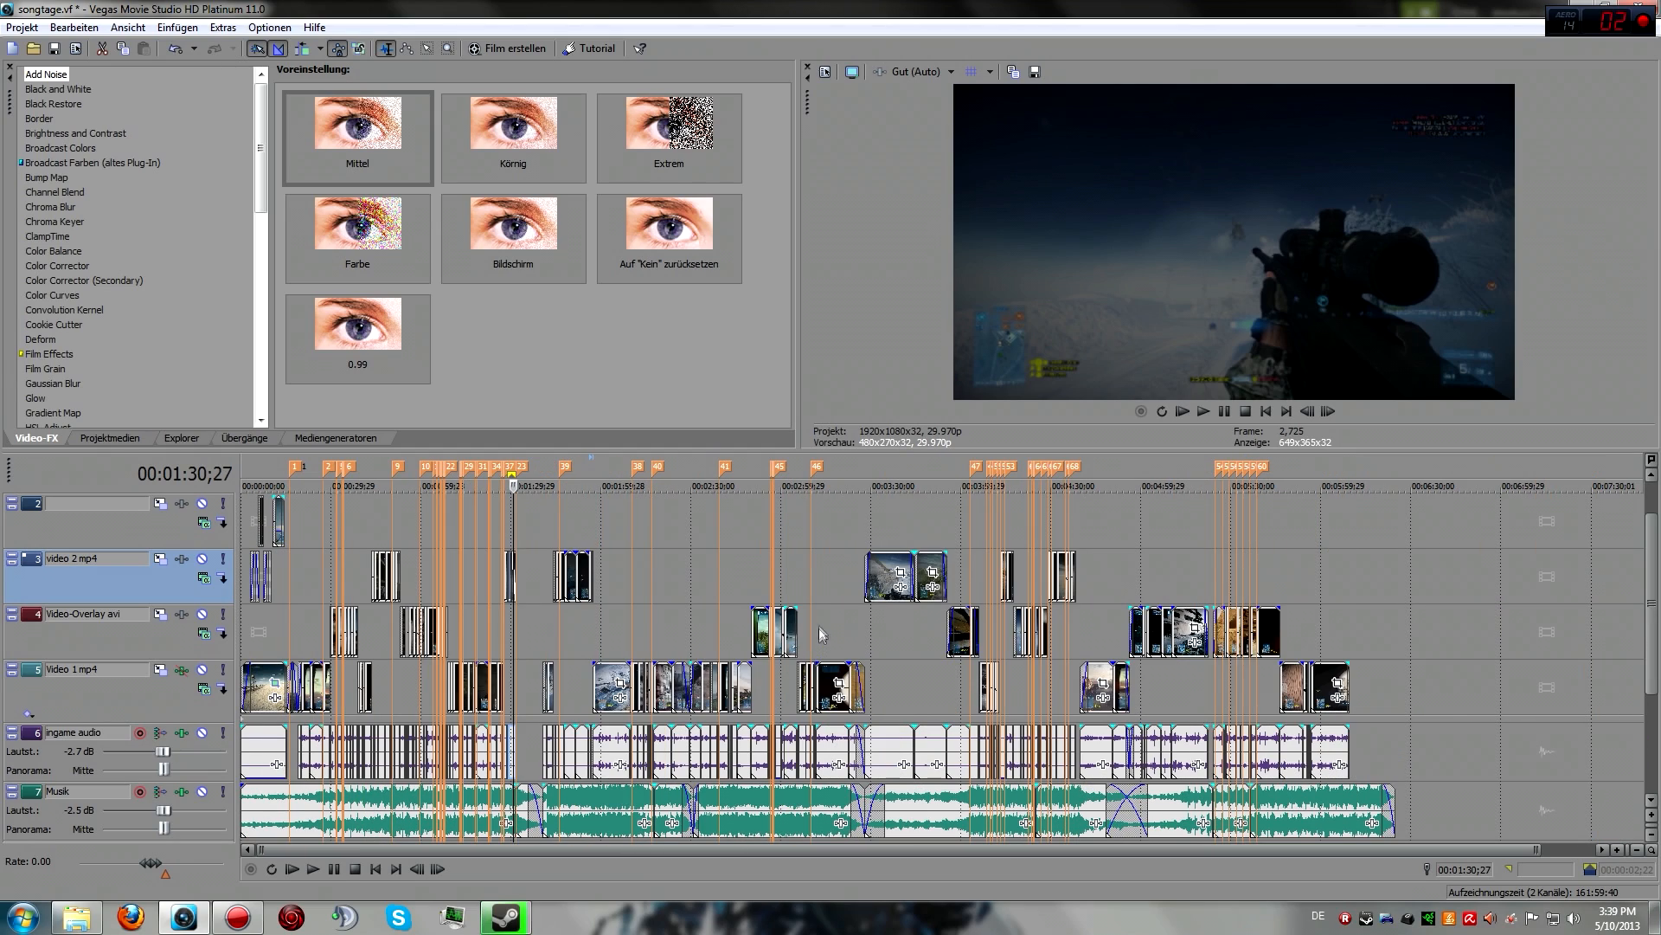
scroll(547, 619, up, 2)
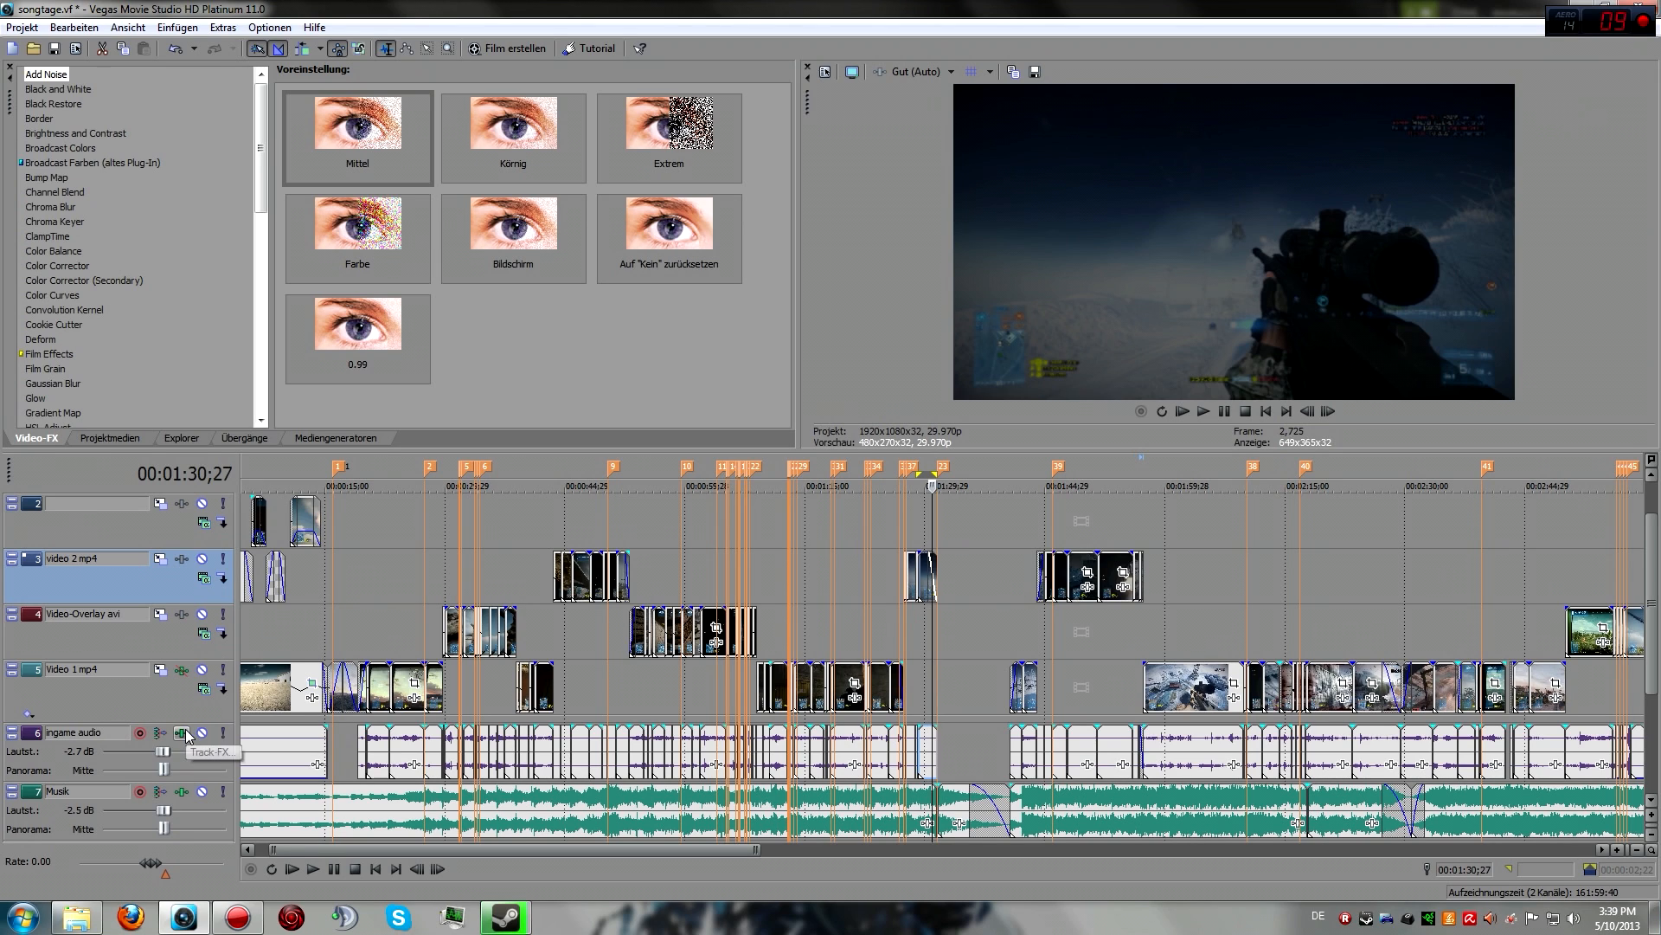
Turn Color Corrector, Color Curves and Saturation Adjust back on for the Video 1 track and close its effects window
click(181, 669)
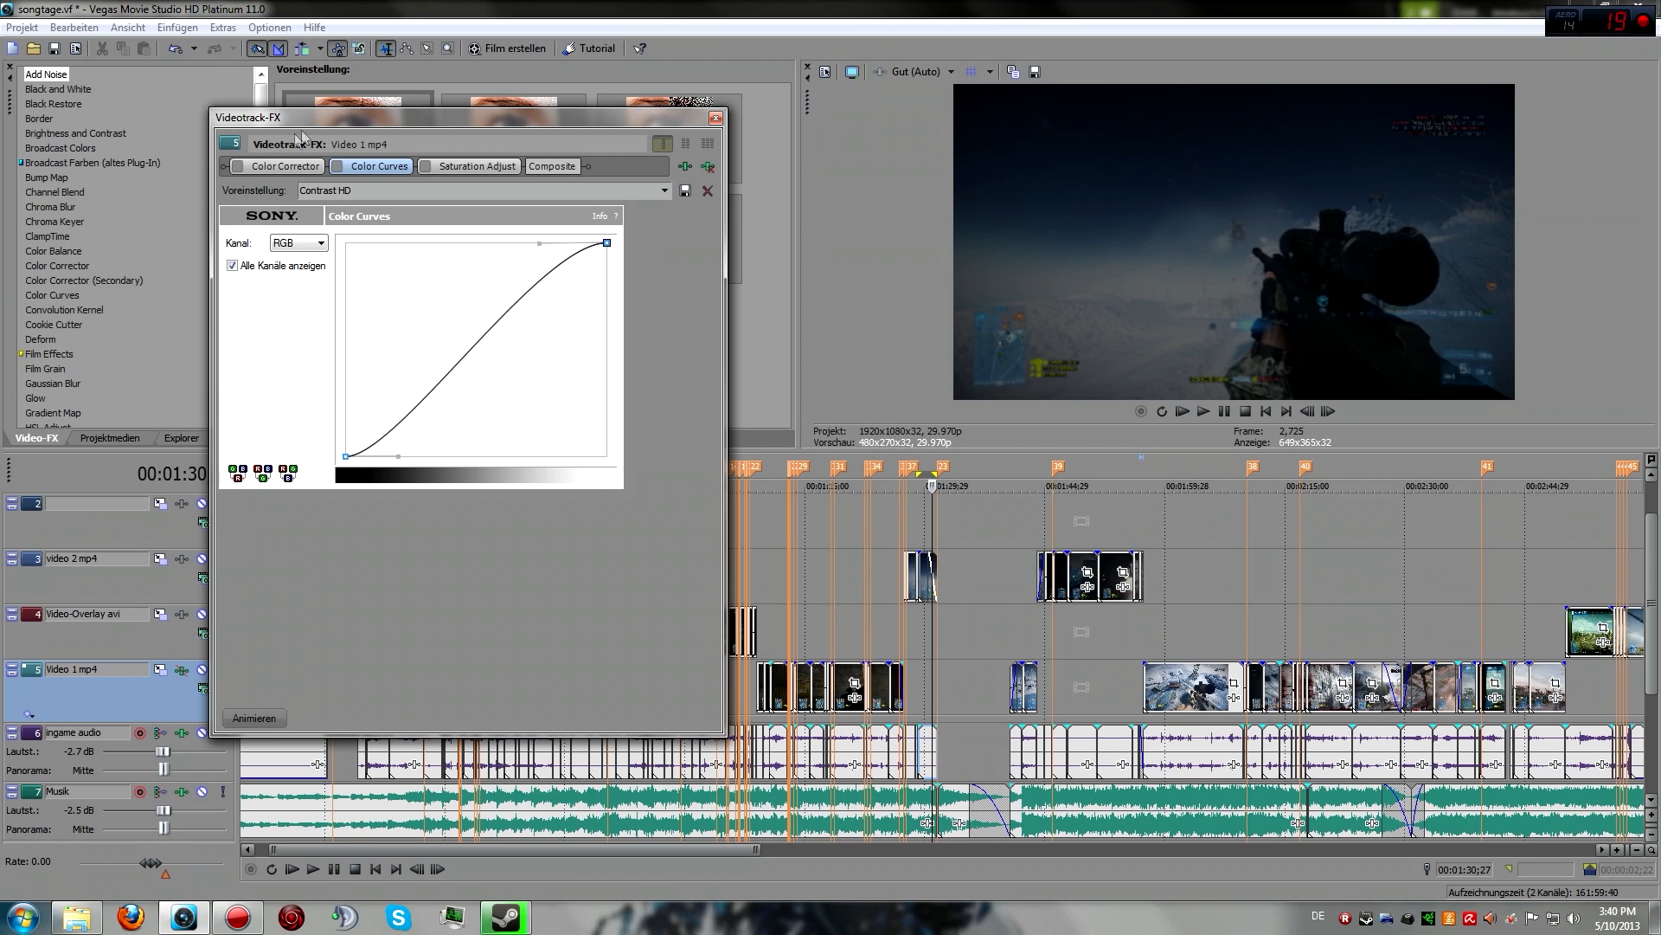
click(237, 166)
click(339, 166)
click(425, 166)
click(715, 118)
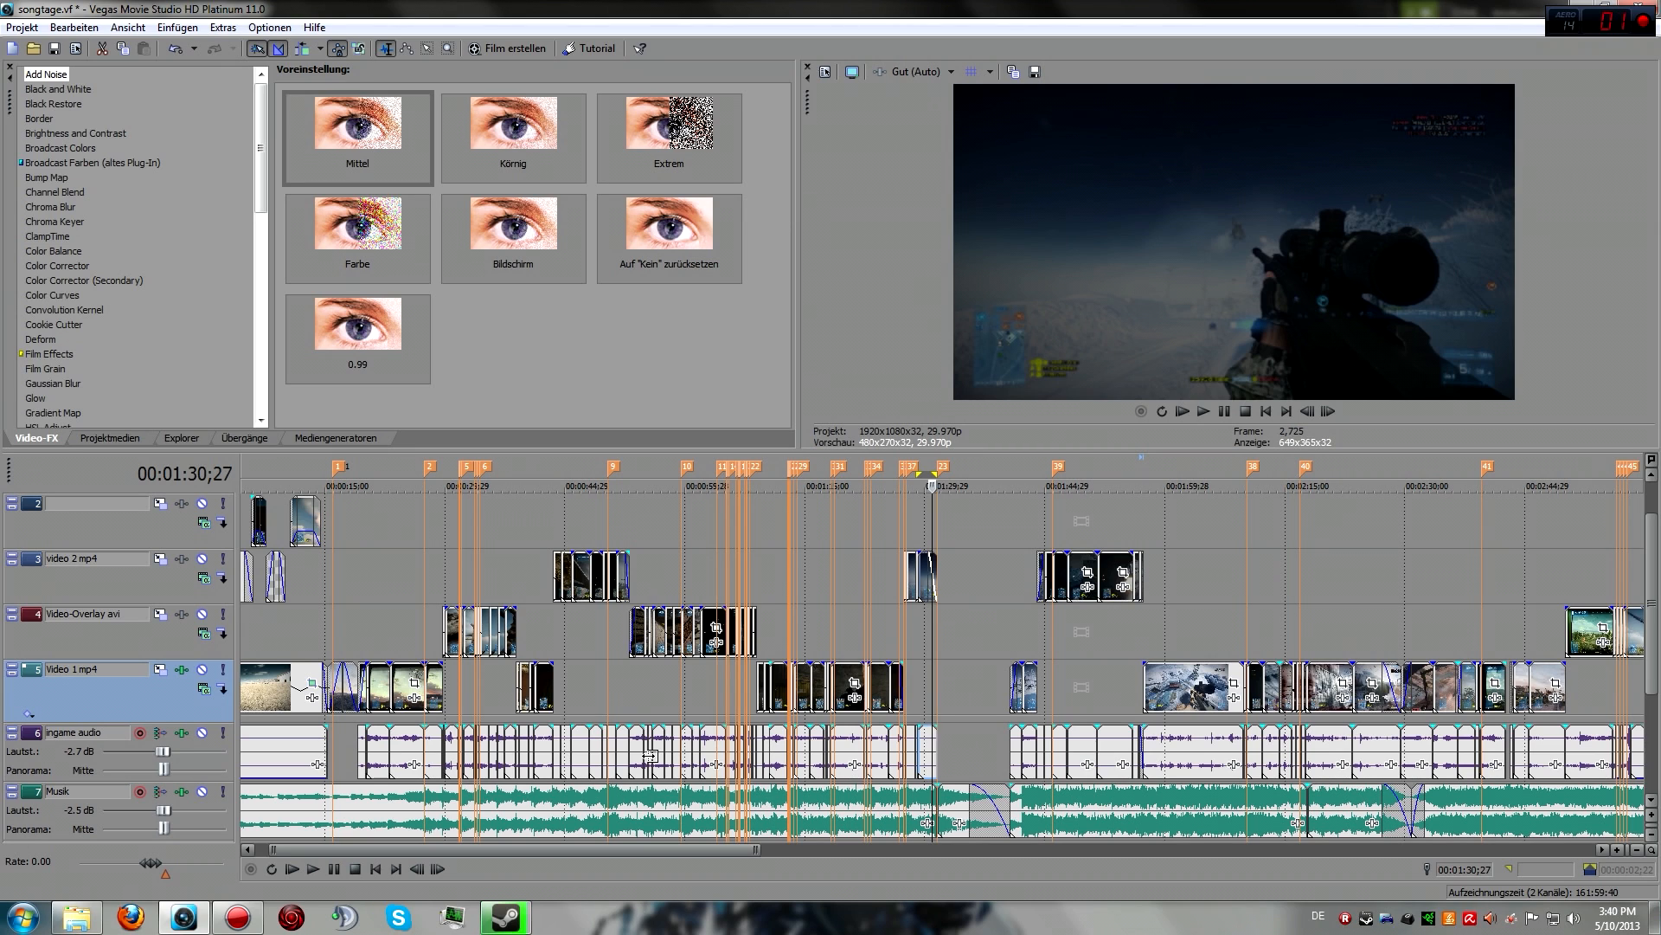
Add the RSMB plug-in to the Video 1 track's effects chain with the "slight blur" preset
click(182, 669)
click(663, 143)
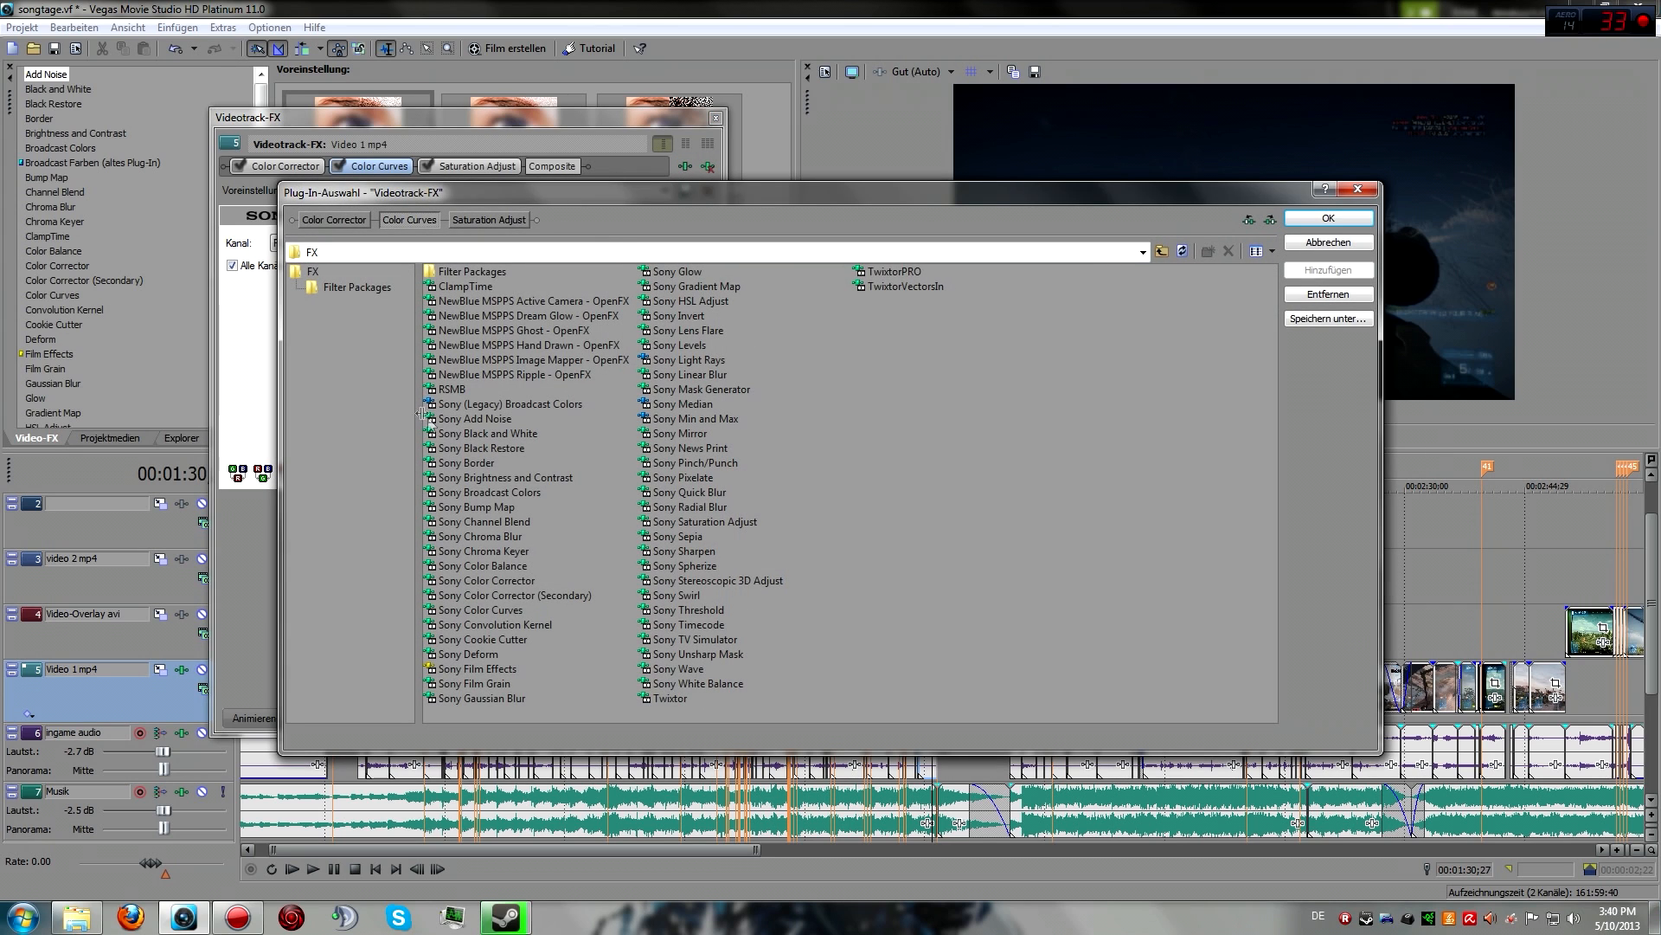
click(452, 389)
click(1308, 272)
click(1337, 218)
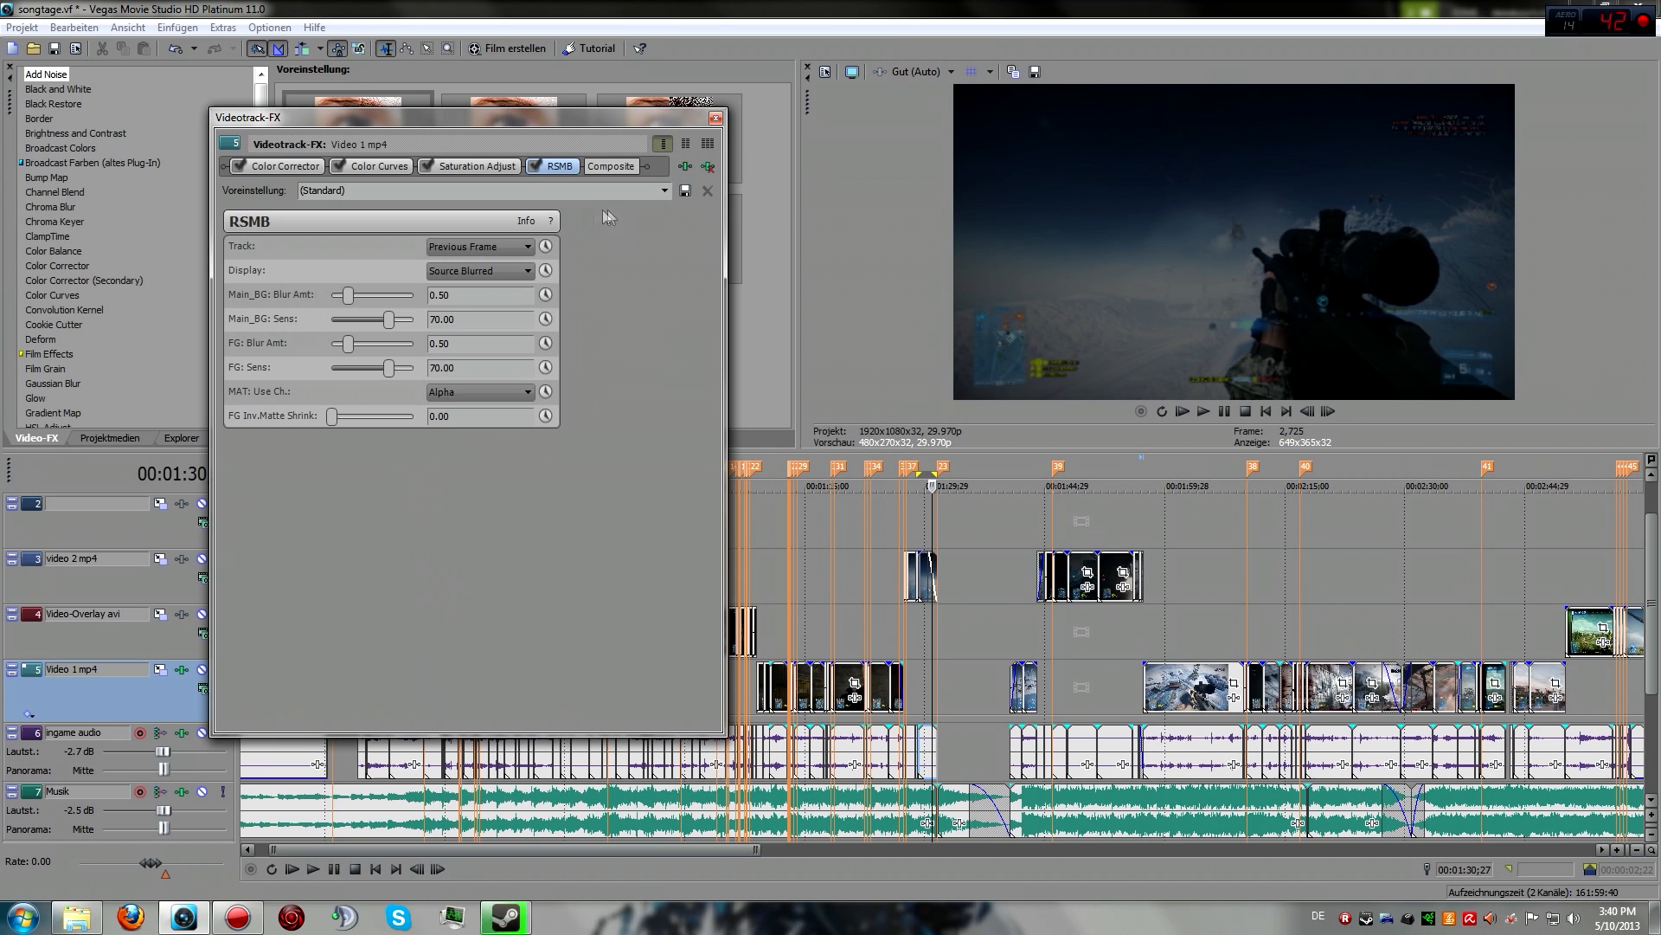
click(663, 191)
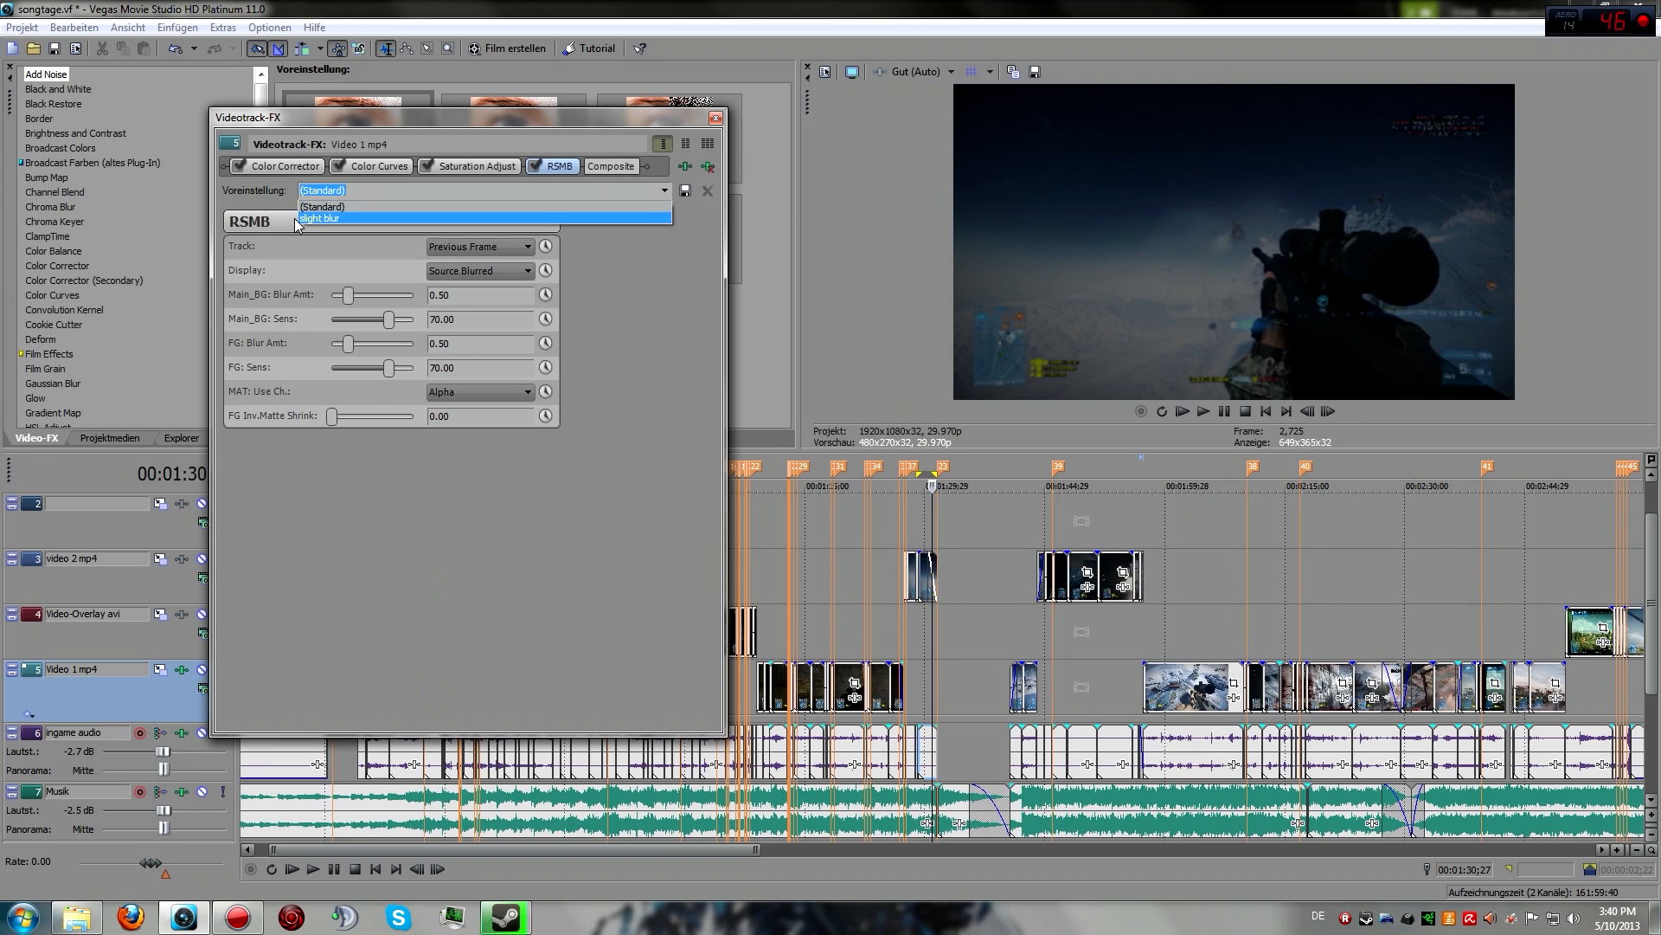
click(317, 219)
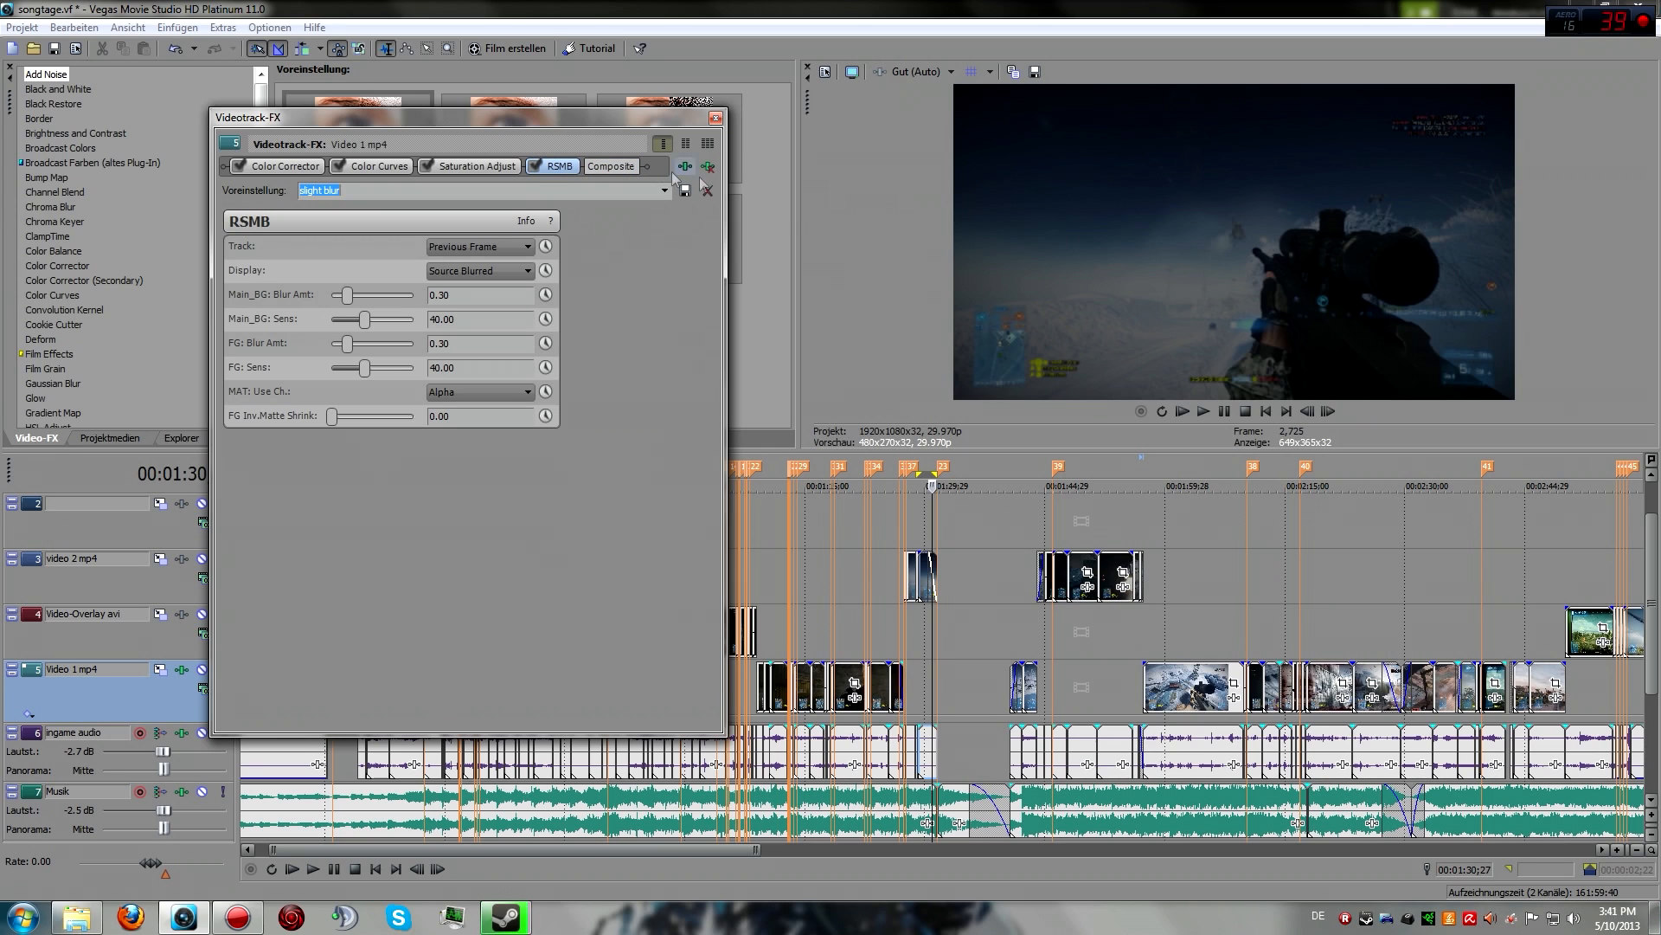
click(715, 118)
Show the whole montage and view the forklift frame at 00:02:23;14
scroll(1104, 546, down, 2)
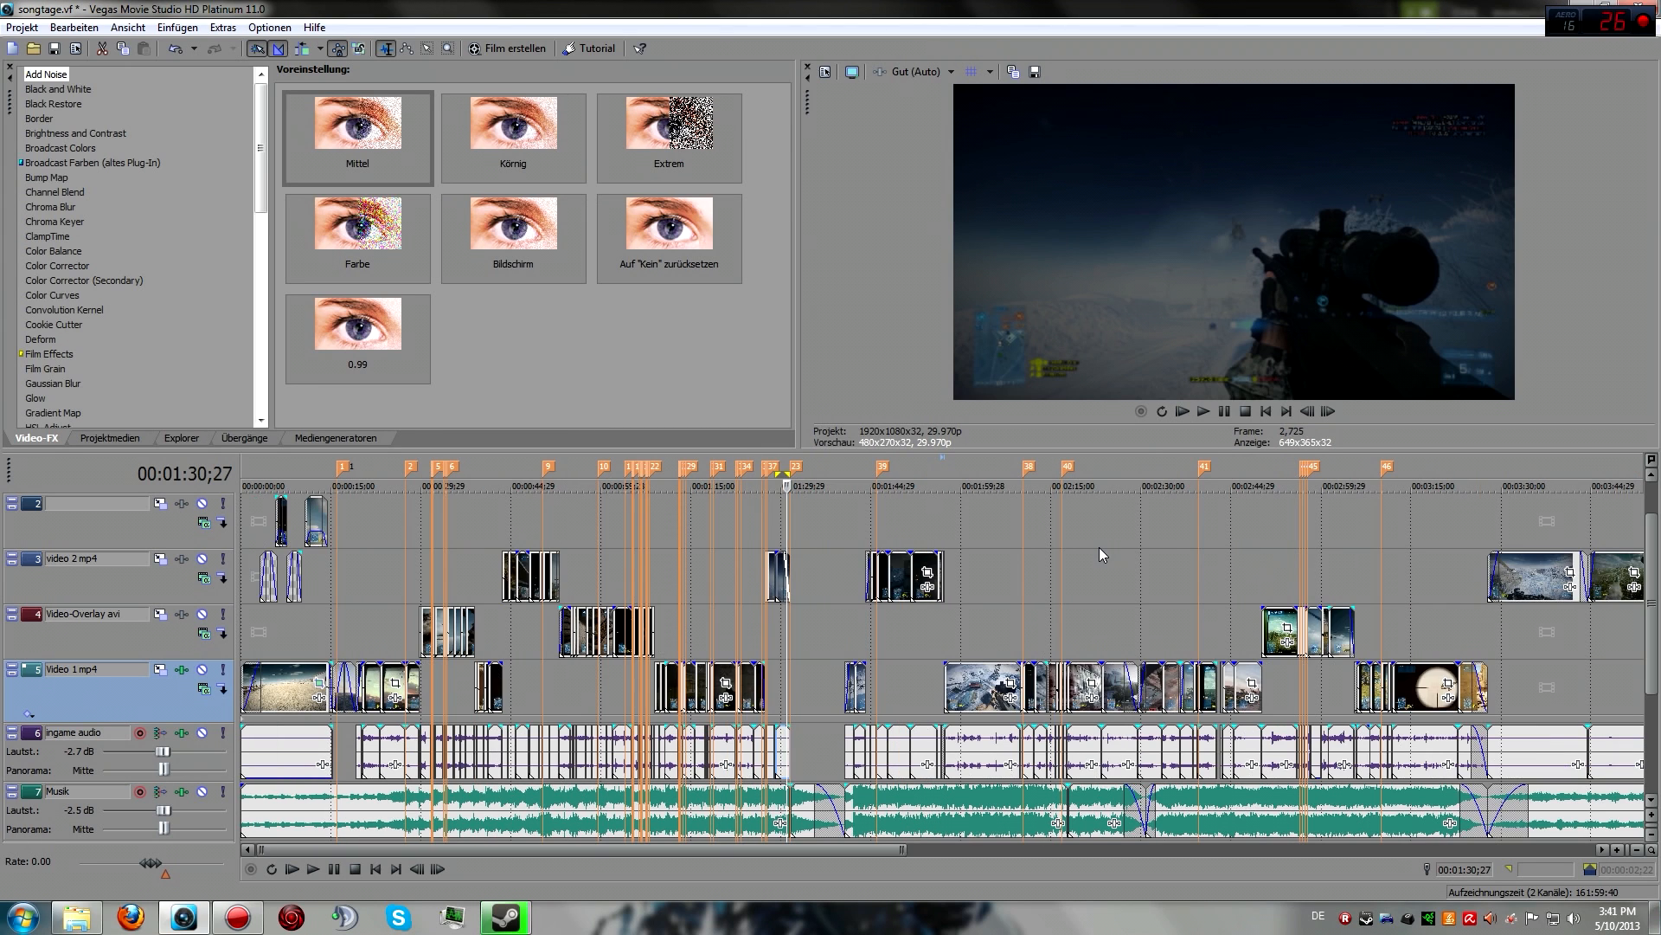
click(1099, 545)
scroll(1099, 547, down, 3)
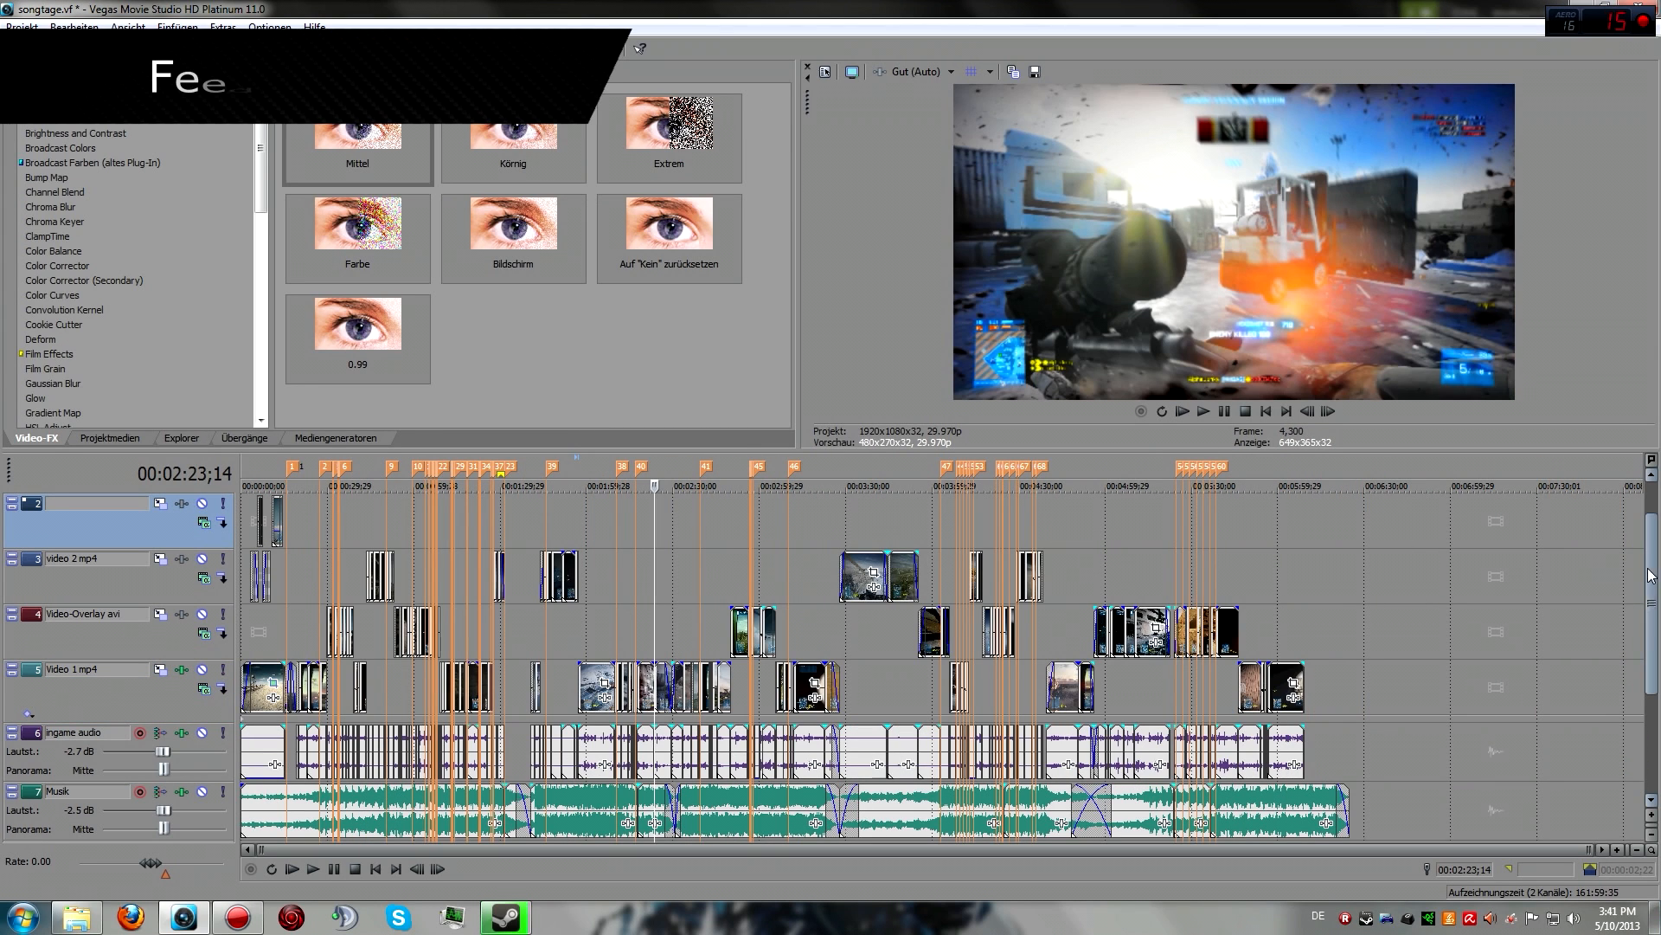